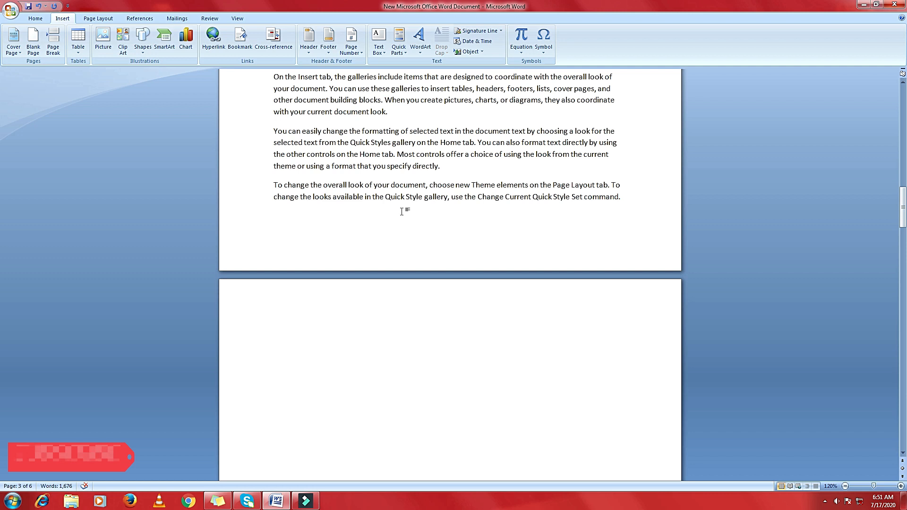
Review the blank page following page 3's text and remove it so the text continues on adjoining pages.
scroll(402, 211, "down", 3)
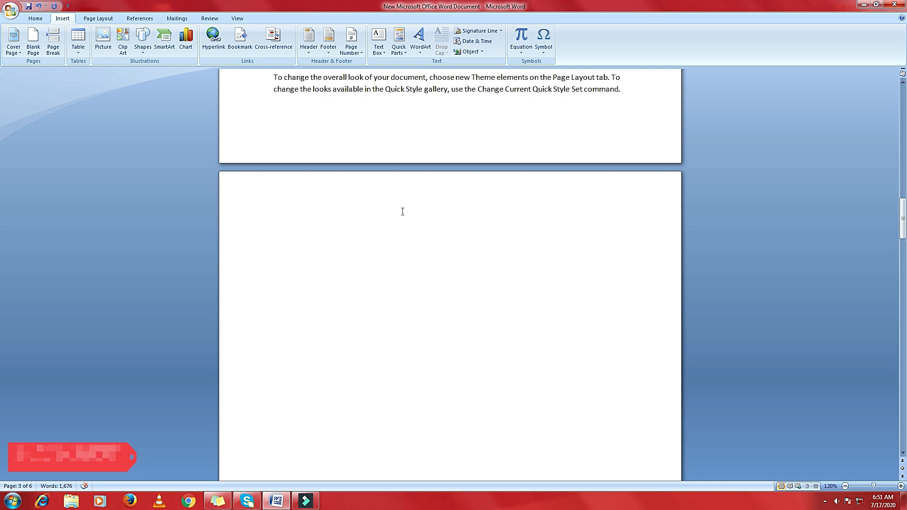
scroll(403, 211, "down", 4)
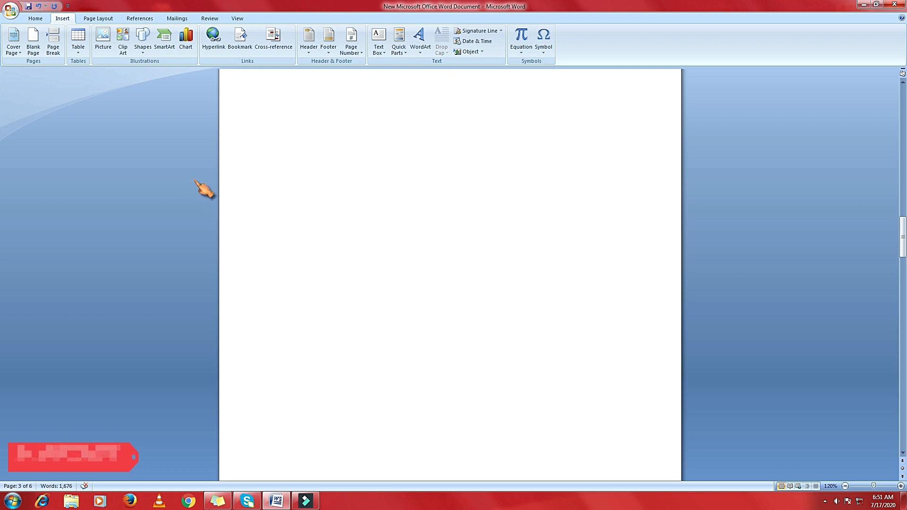
scroll(569, 278, "up", 3)
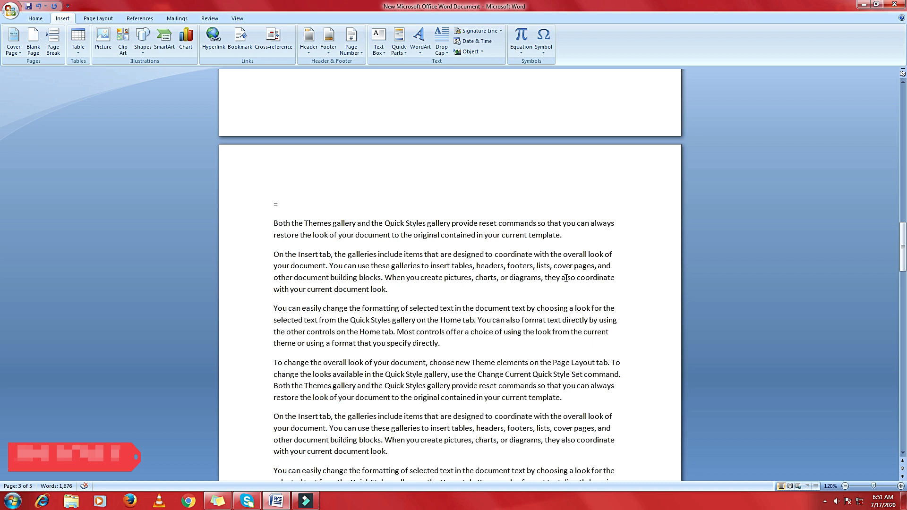
key("ctrl+z")
scroll(537, 267, "up", 3)
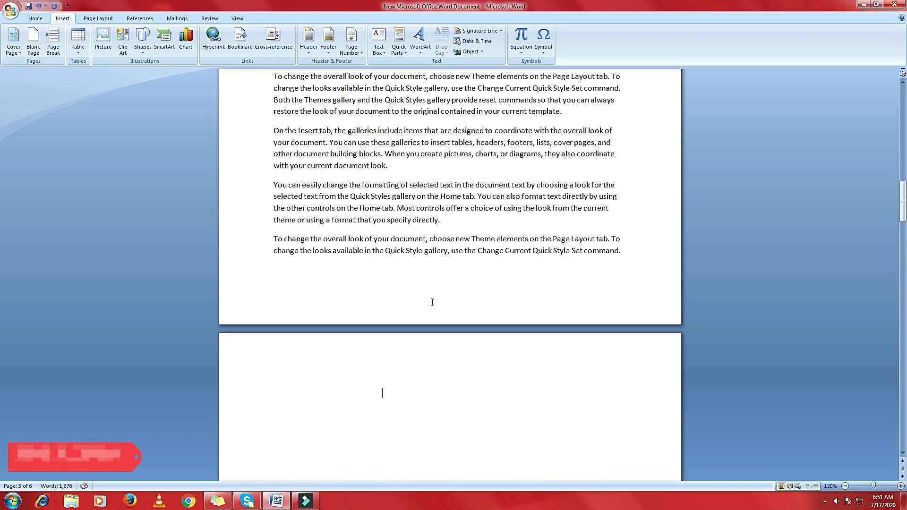
key("Down")
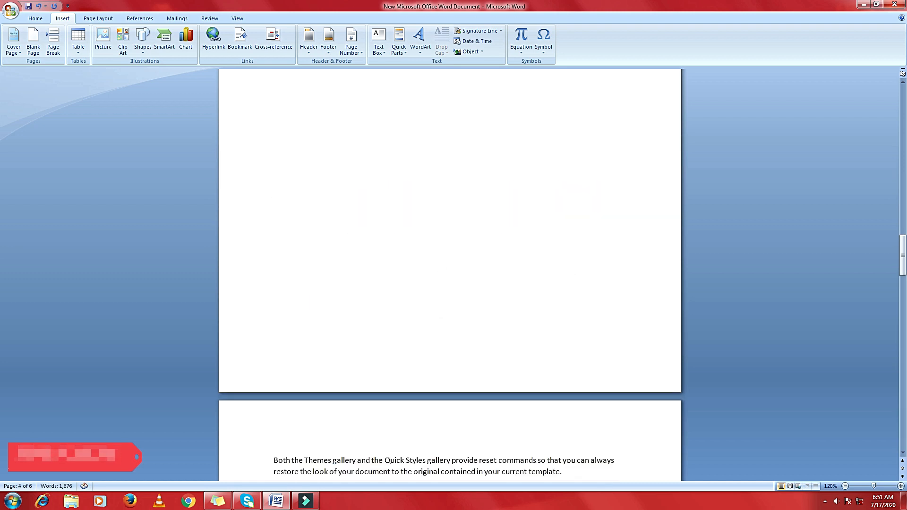
key("Down")
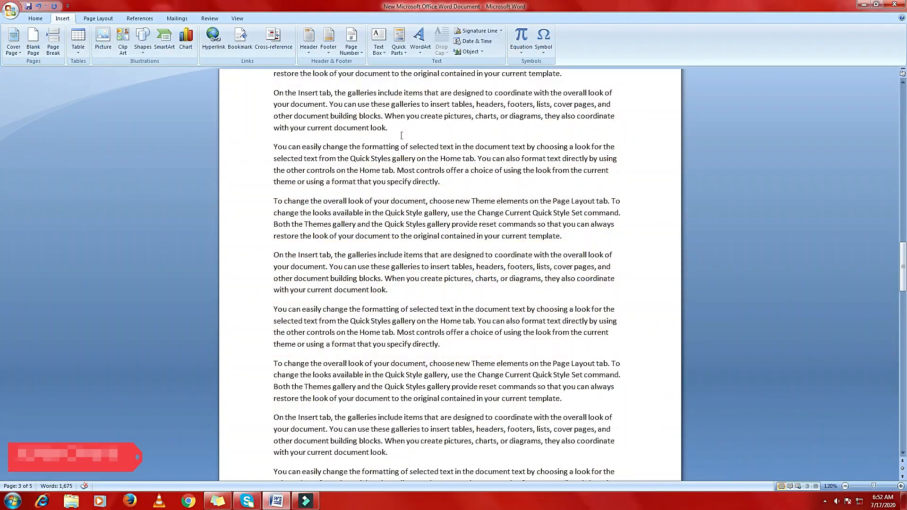
Insert a page break after the paragraph ending "with your current document look." and review the pages that follow.
left_click(401, 126)
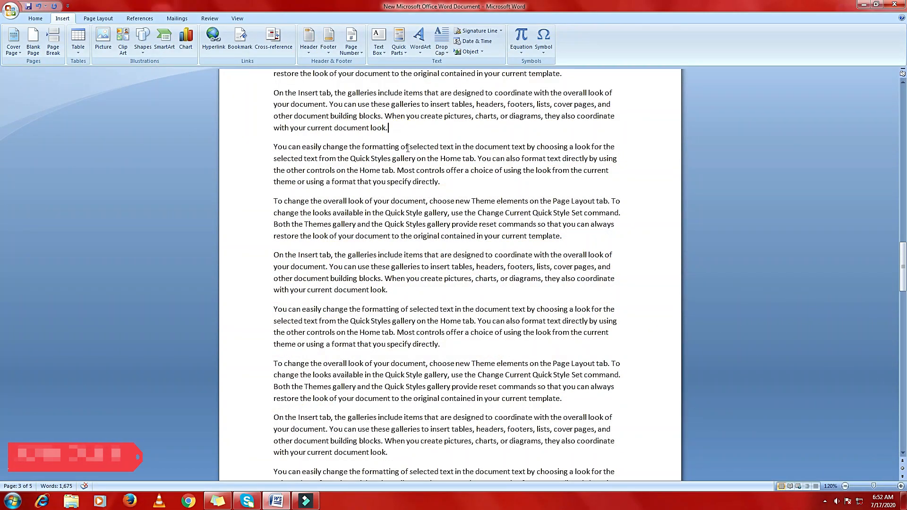
scroll(408, 148, "up", 3)
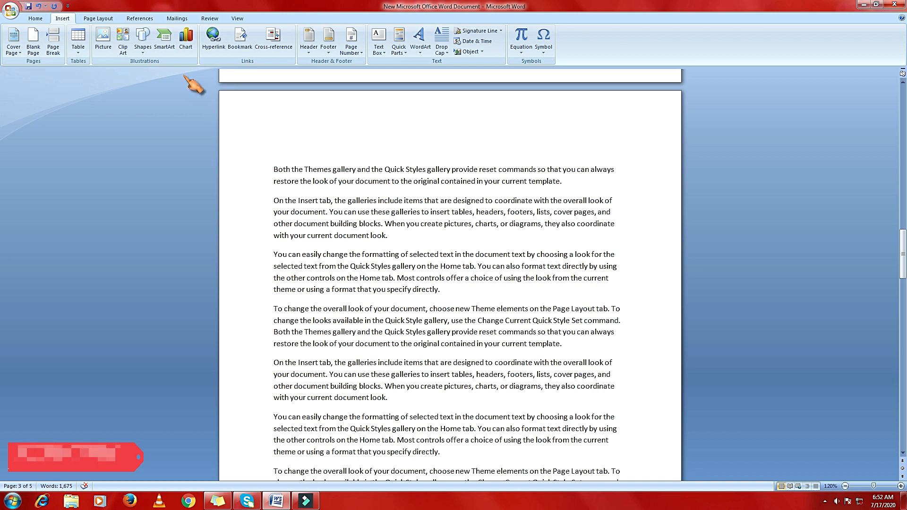
left_click(55, 49)
scroll(367, 262, "up", 9)
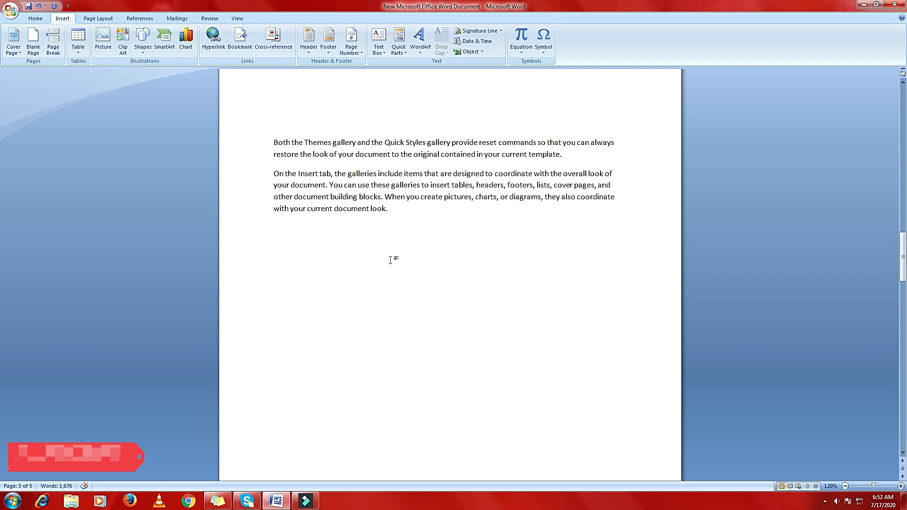
scroll(391, 260, "down", 17)
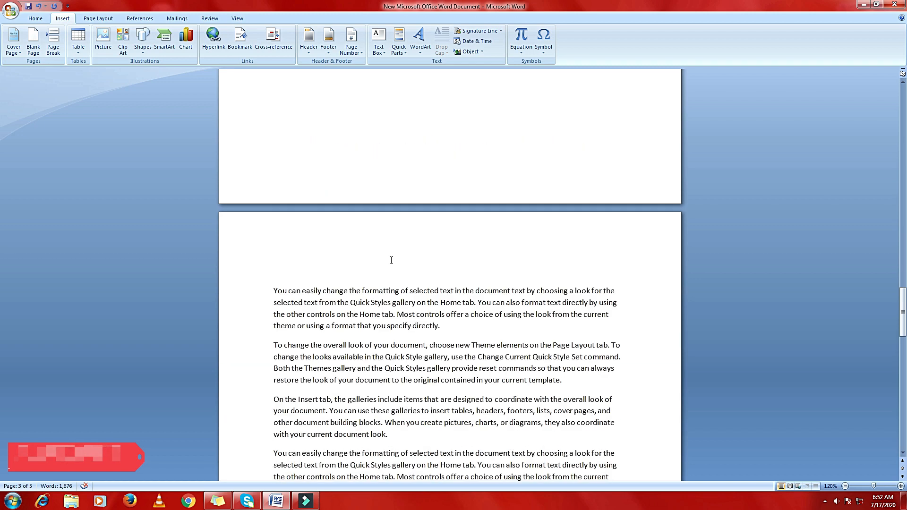
scroll(496, 434, "down", 2)
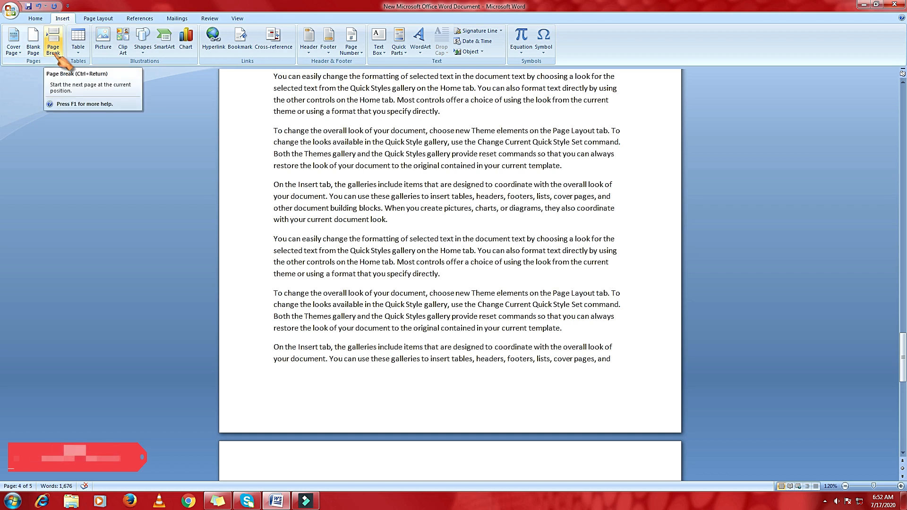
scroll(412, 341, "down", 15)
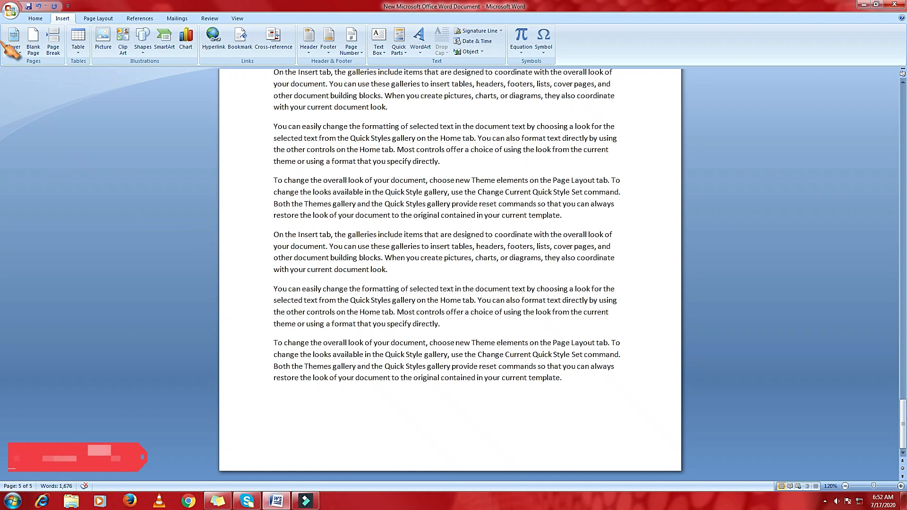
Insert a blank page before the text starting "You can easily change the formatting" and place the cursor at its beginning.
left_click(33, 41)
scroll(360, 185, "up", 6)
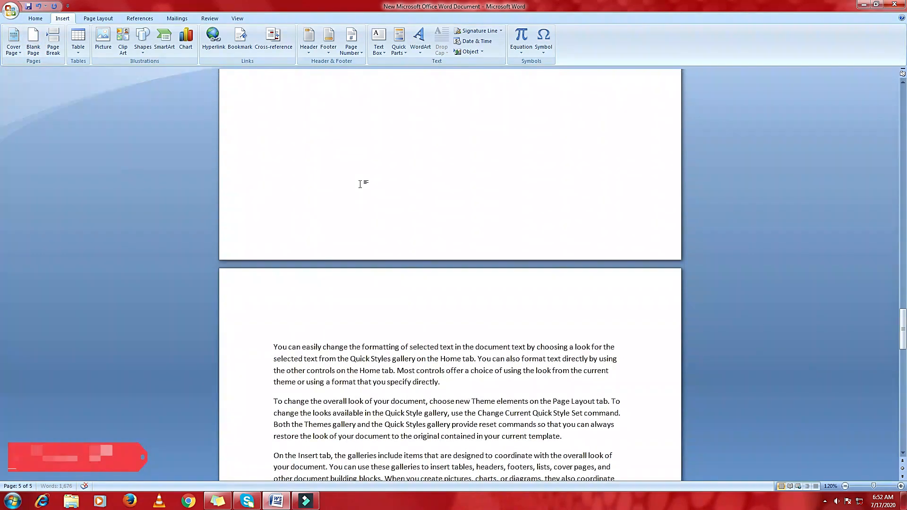
scroll(360, 184, "down", 2)
scroll(360, 184, "down", 7)
scroll(360, 184, "up", 12)
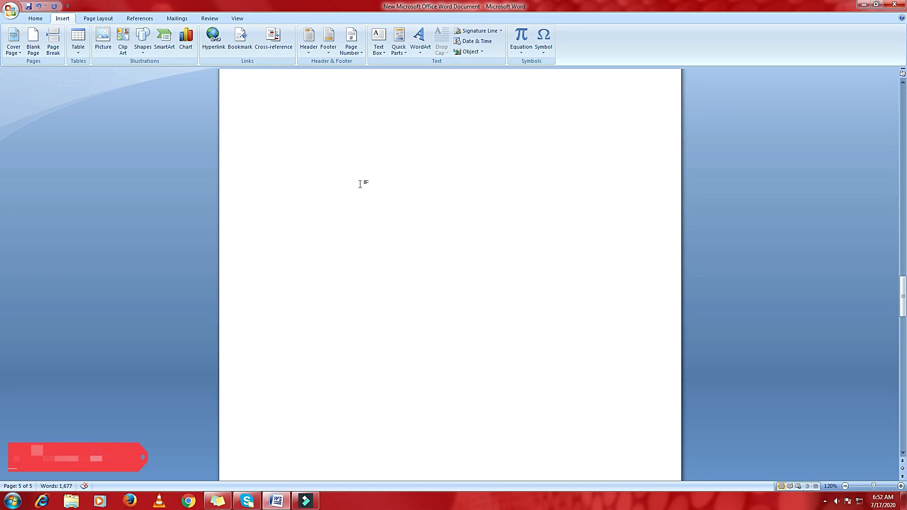
scroll(350, 179, "down", 12)
left_click(298, 206)
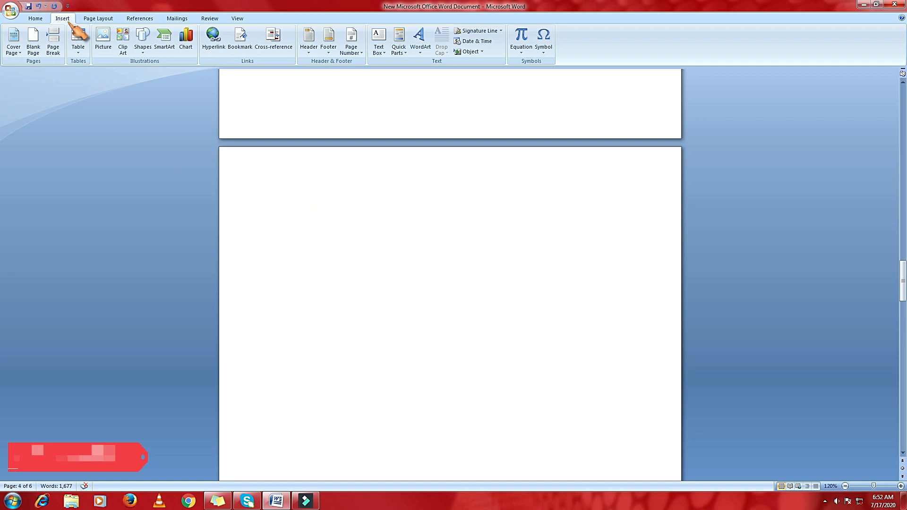
Insert a table with 10 columns and 7 rows on the blank page.
left_click(80, 52)
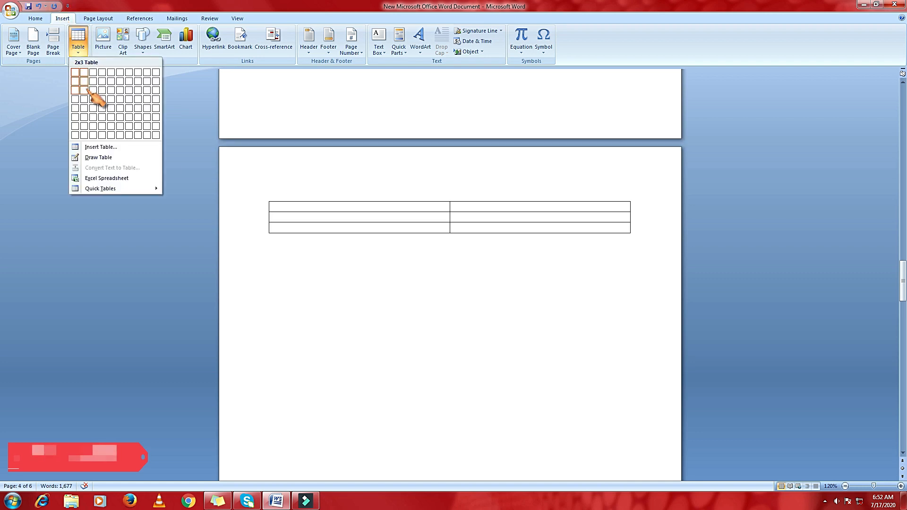
left_click(157, 117)
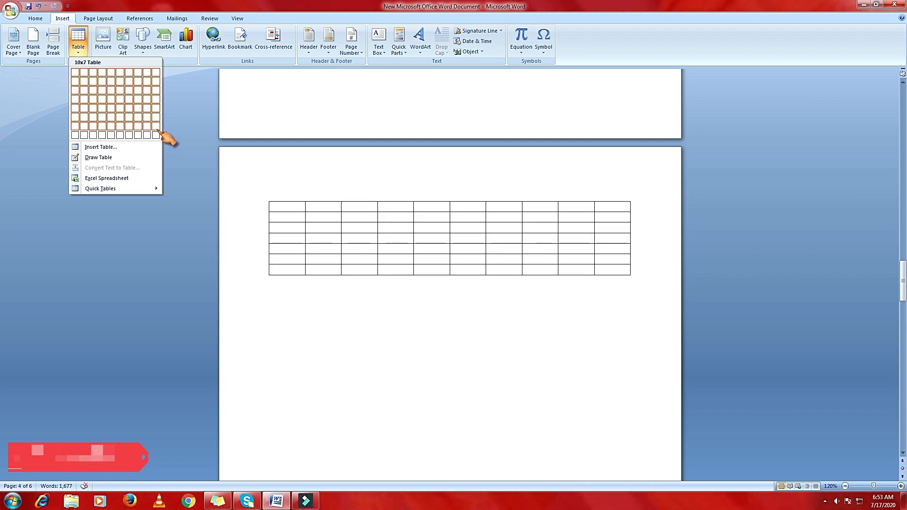
left_click(158, 134)
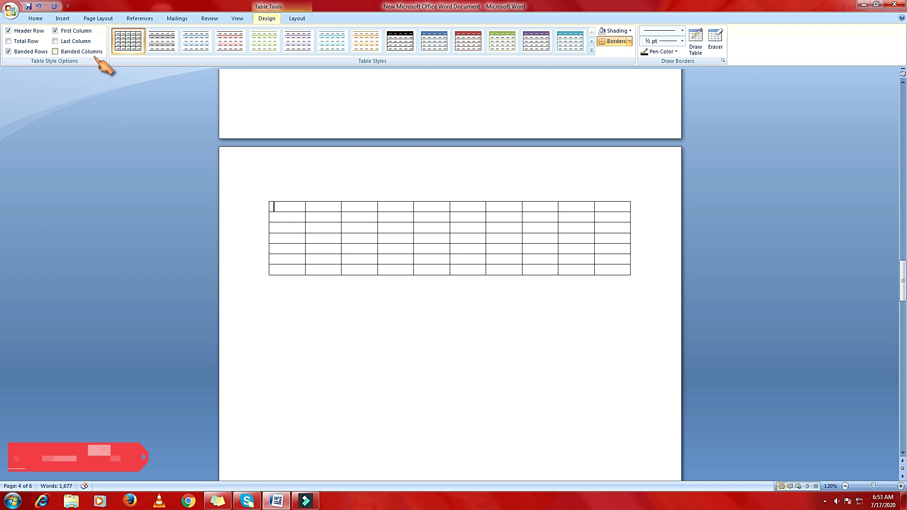
Try inserting a nested table of 5 columns and 2 rows with Auto fixed column width in the first cell, and undo it.
left_click(67, 19)
left_click(79, 50)
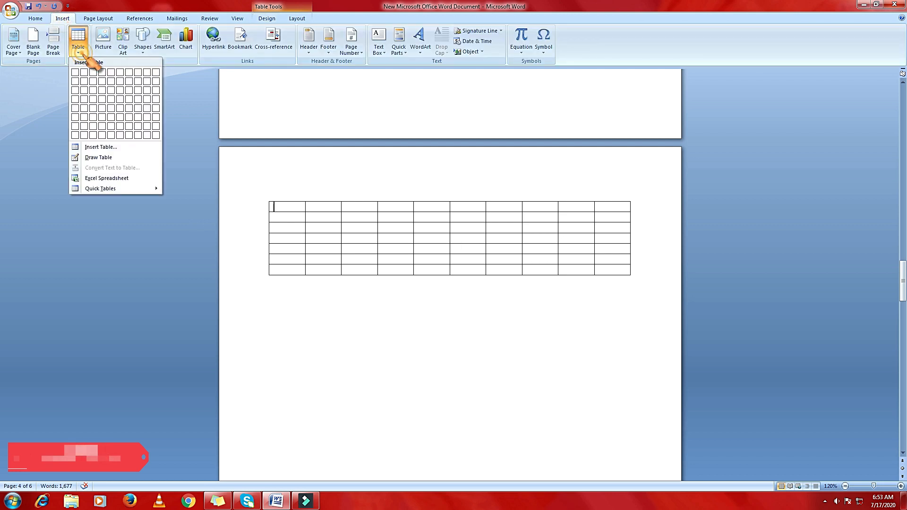
left_click(113, 148)
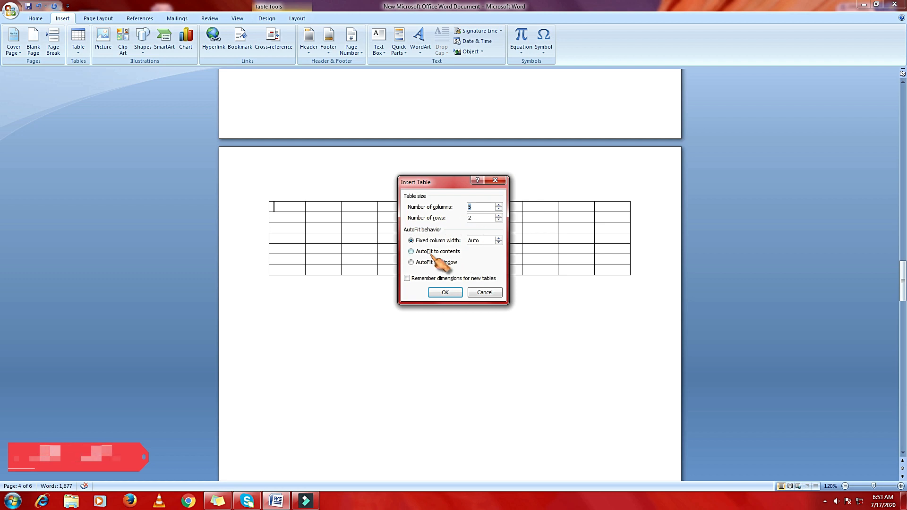
left_click(498, 239)
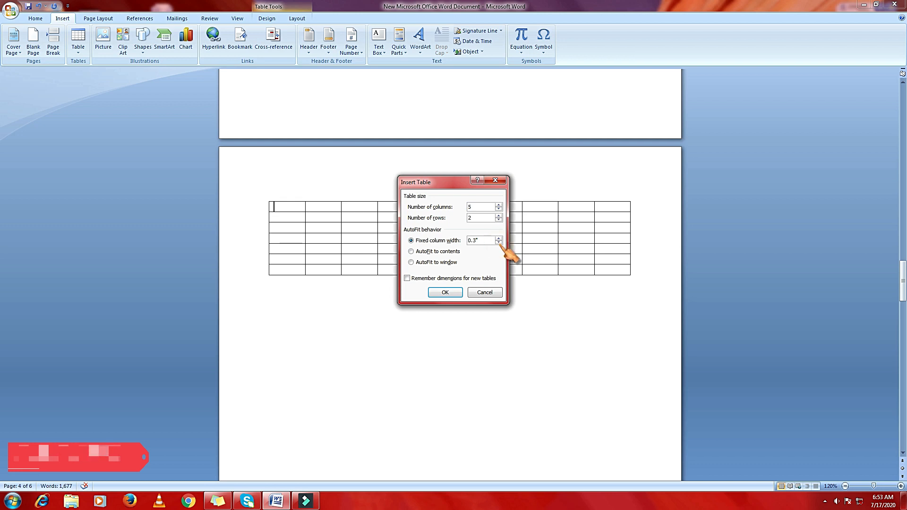
left_click(499, 242)
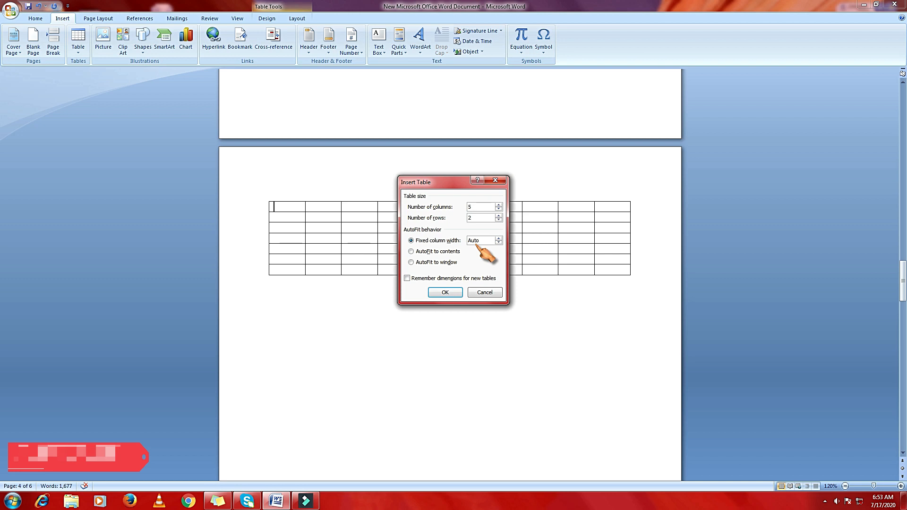
left_click(499, 239)
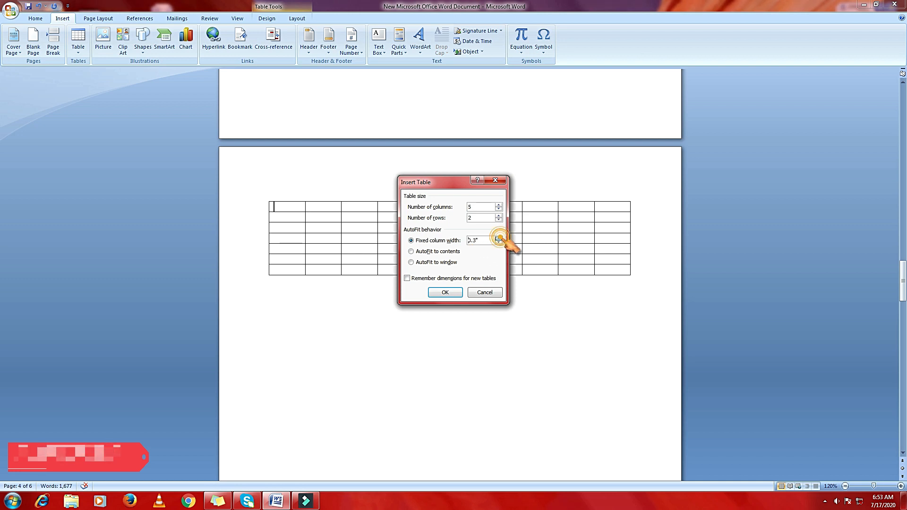
left_click(499, 238)
left_click(499, 243)
left_click(499, 243)
left_click(499, 242)
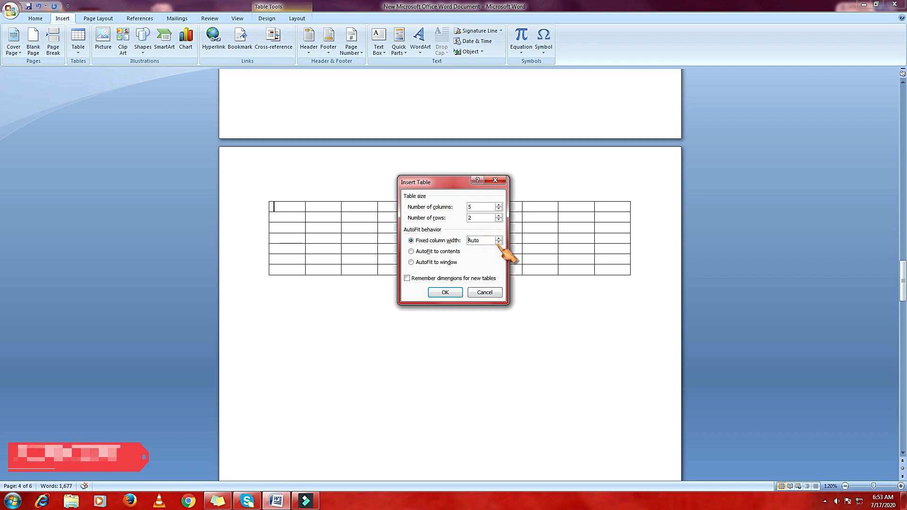
left_click(438, 295)
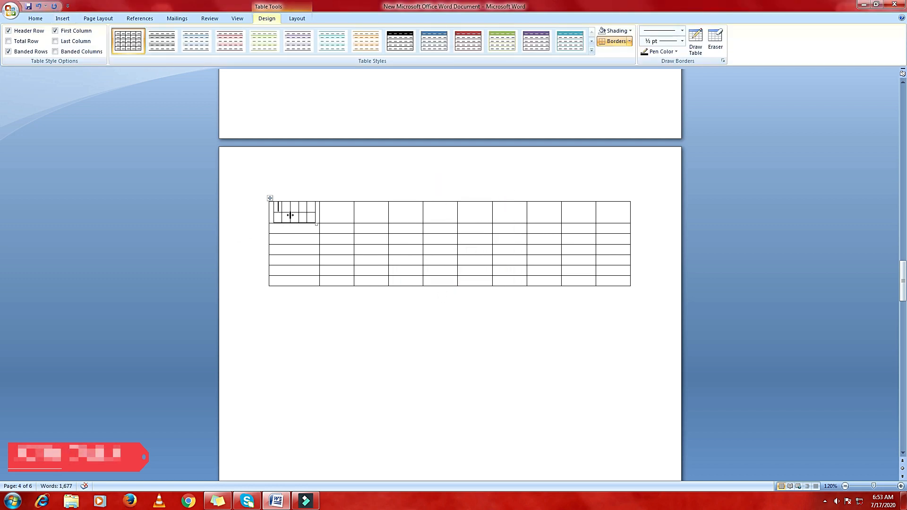
key("ctrl+z")
Draw a table by hand below the existing one, with a full-width upper row and a lower row split into two cells.
left_click(298, 283)
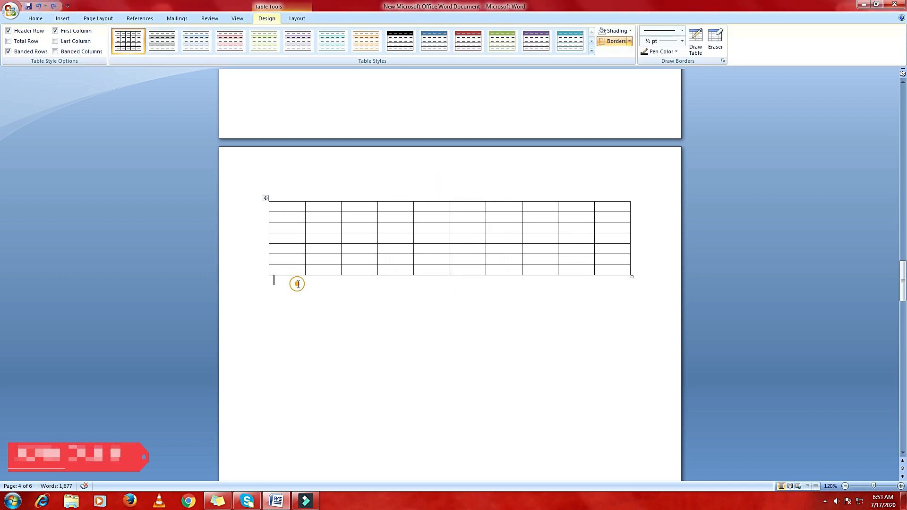
left_click(62, 18)
left_click(78, 42)
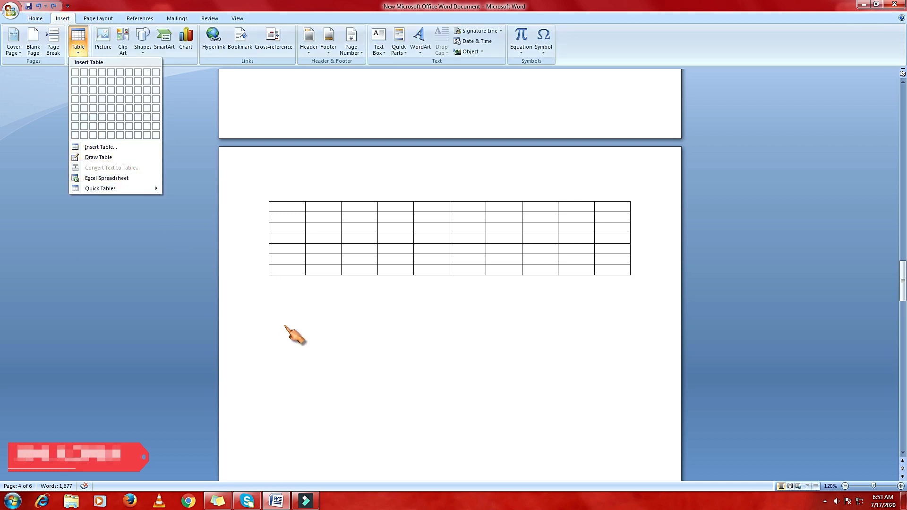
left_click(108, 158)
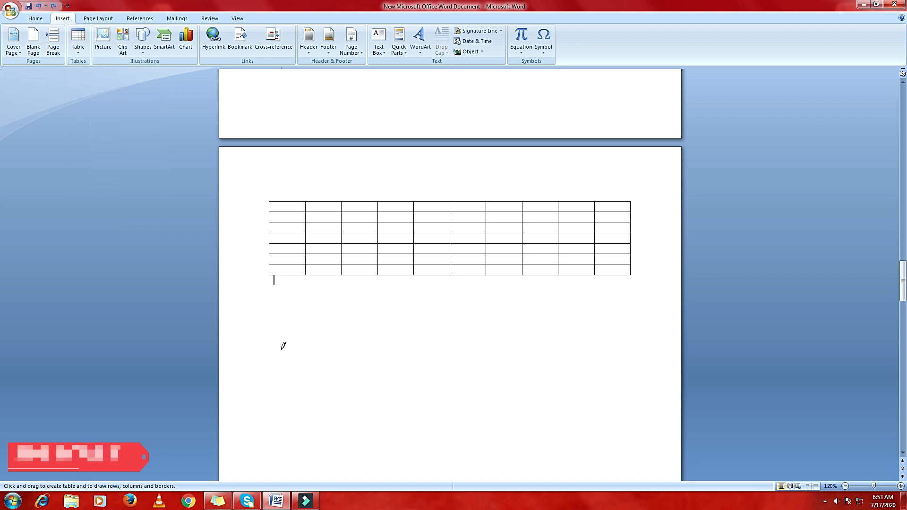
left_click_drag(274, 317, 634, 419)
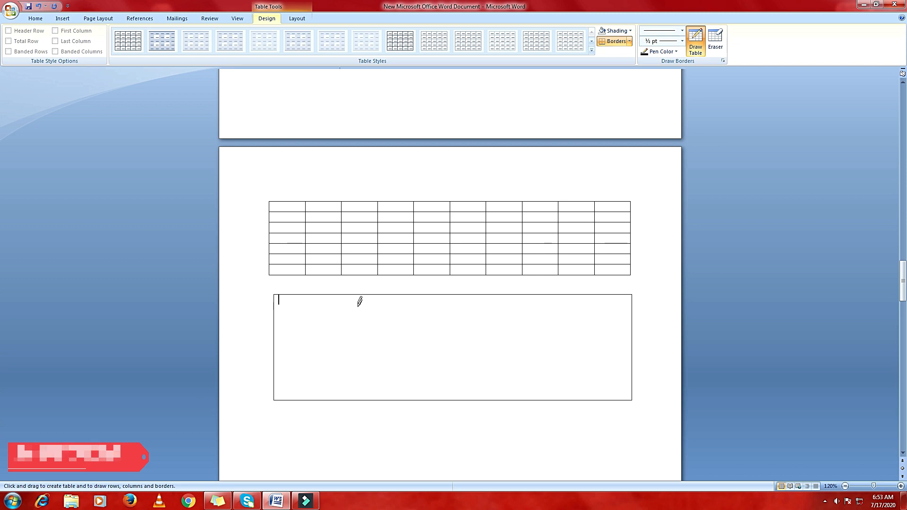
left_click_drag(277, 319, 547, 320)
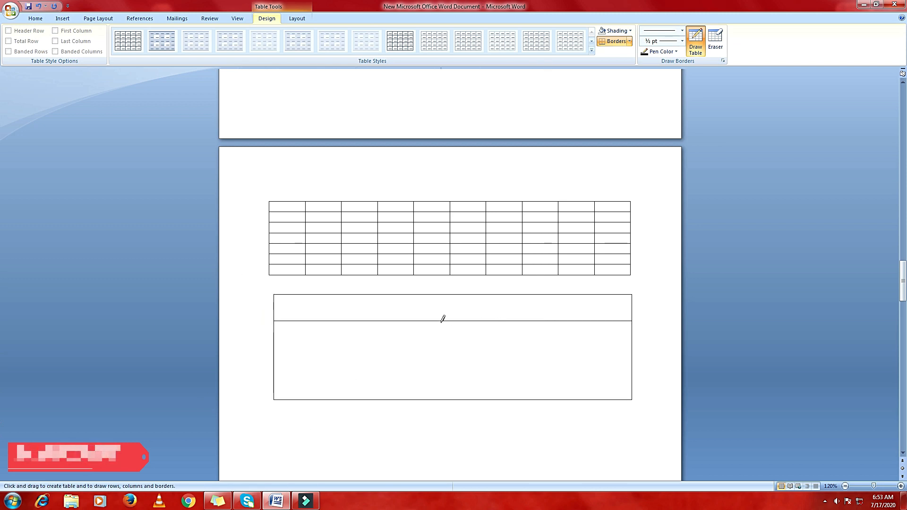
mouse_move(444, 319)
left_mouse_down()
mouse_move(448, 377)
mouse_move(439, 405)
left_mouse_up()
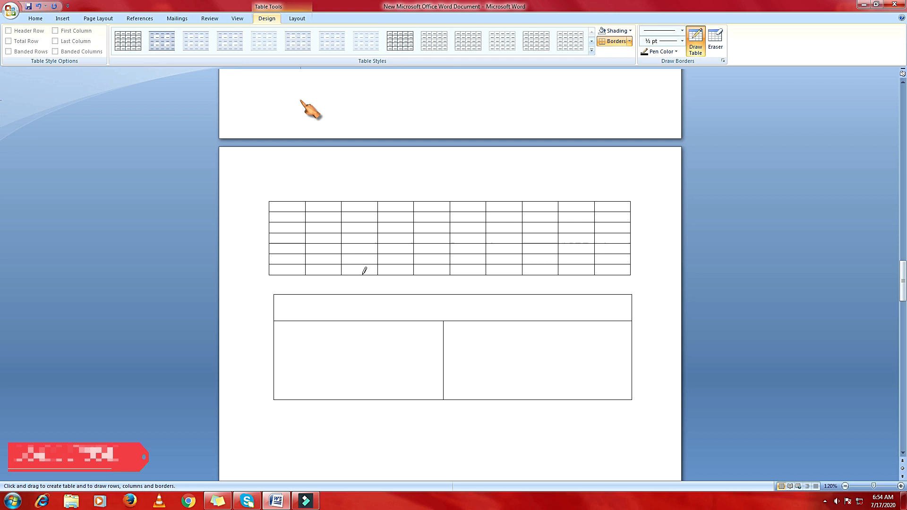
Apply the built-in table style with blue header row, blue first column and grey banded rows to the 10-column table.
left_click(387, 237)
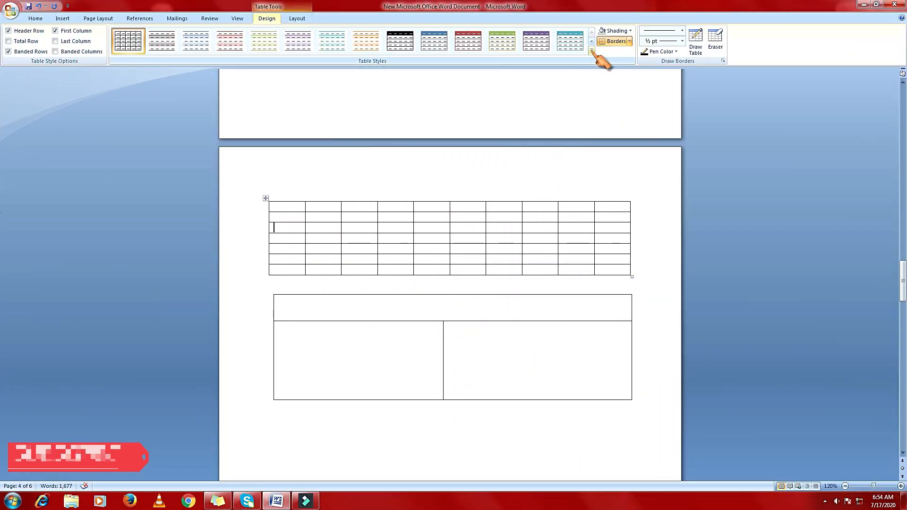
left_click(591, 51)
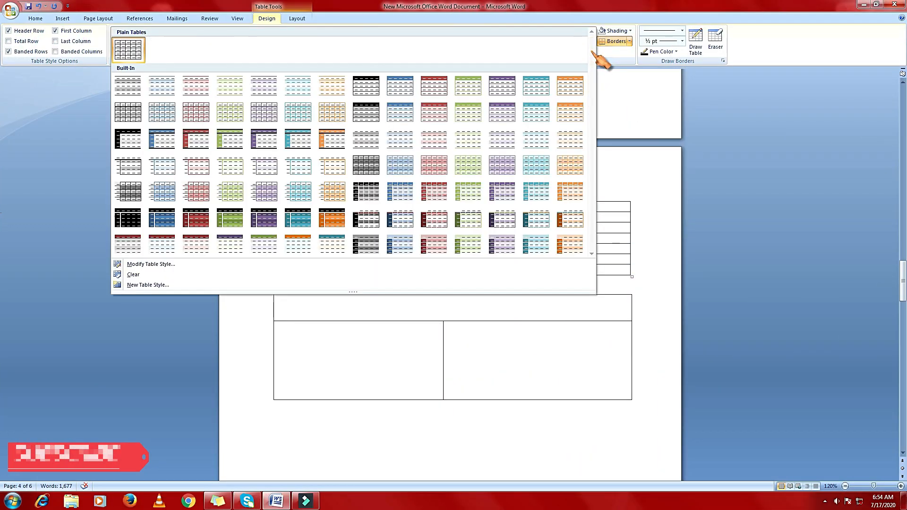
left_click(360, 143)
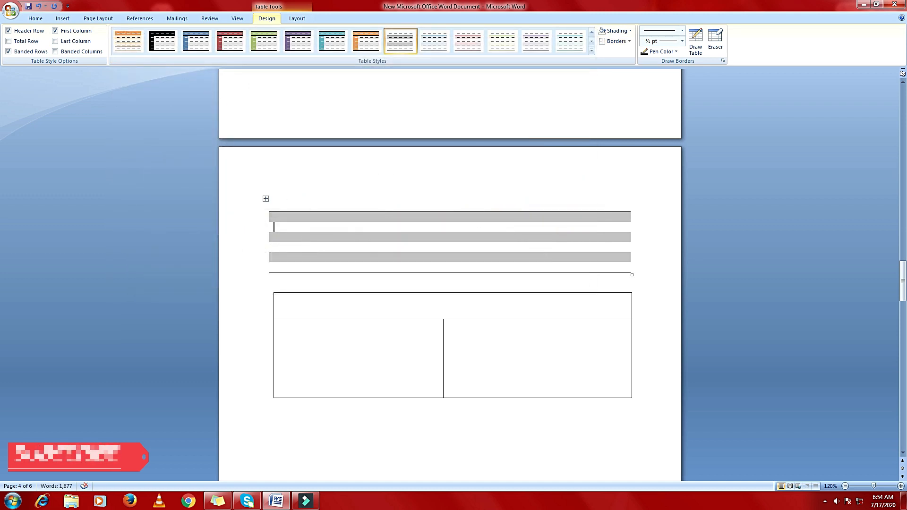
left_click(198, 41)
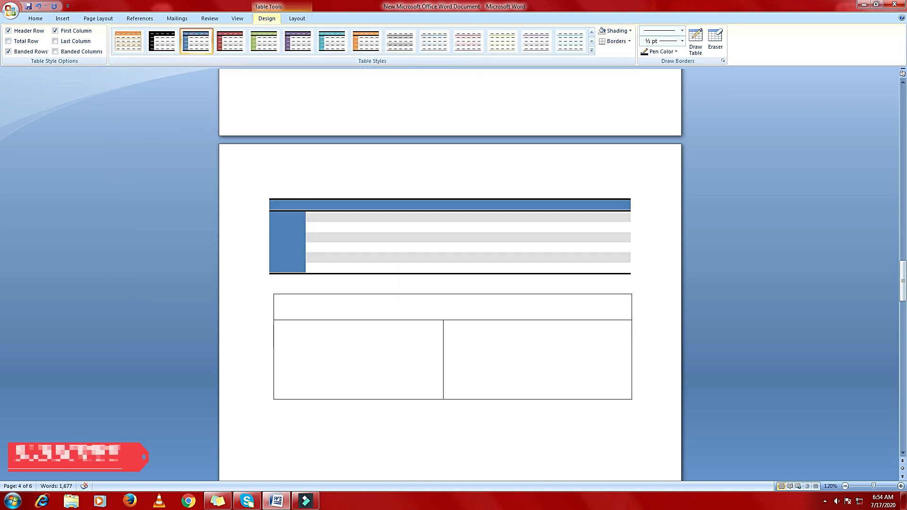
Add a top border and a left border to the first cell of the blue-styled table's third row.
left_click(592, 51)
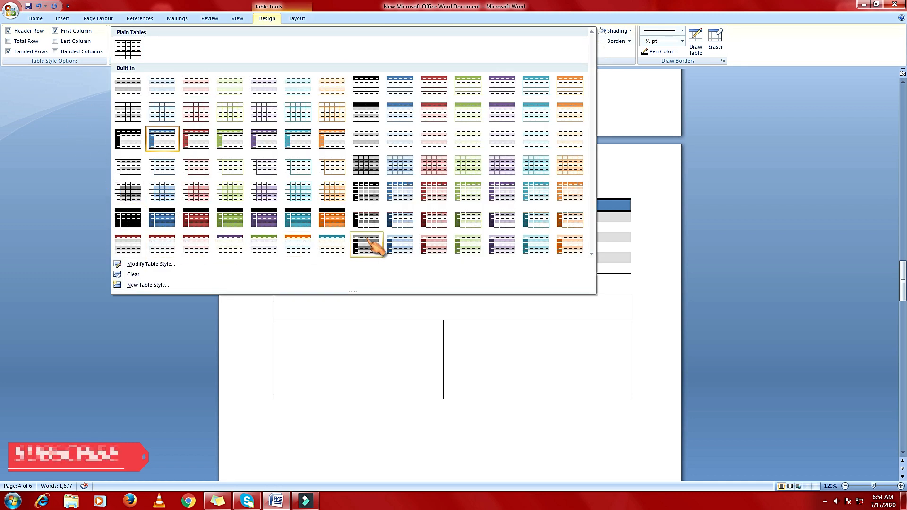
left_click(614, 180)
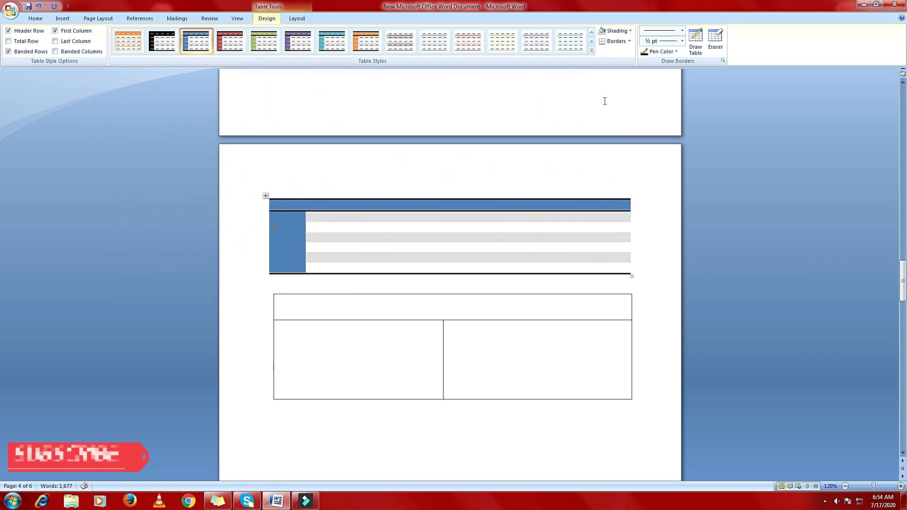
left_click(630, 42)
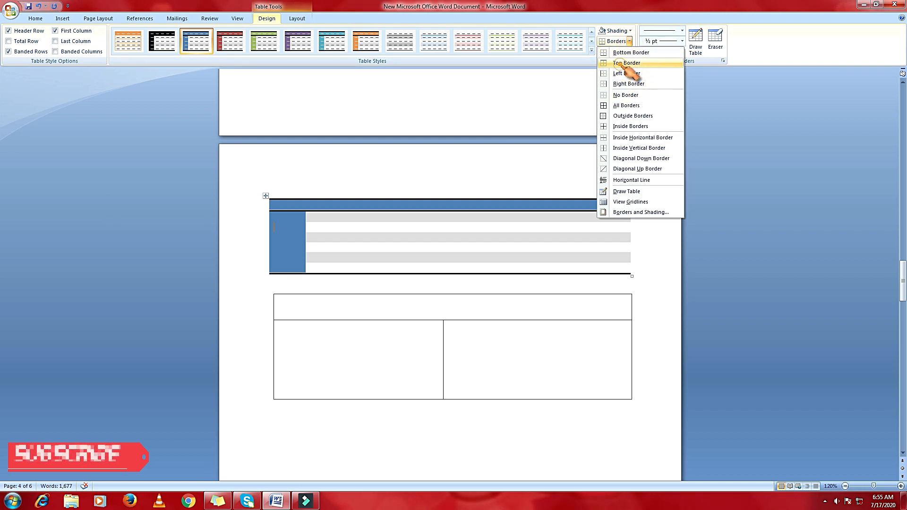
left_click(619, 64)
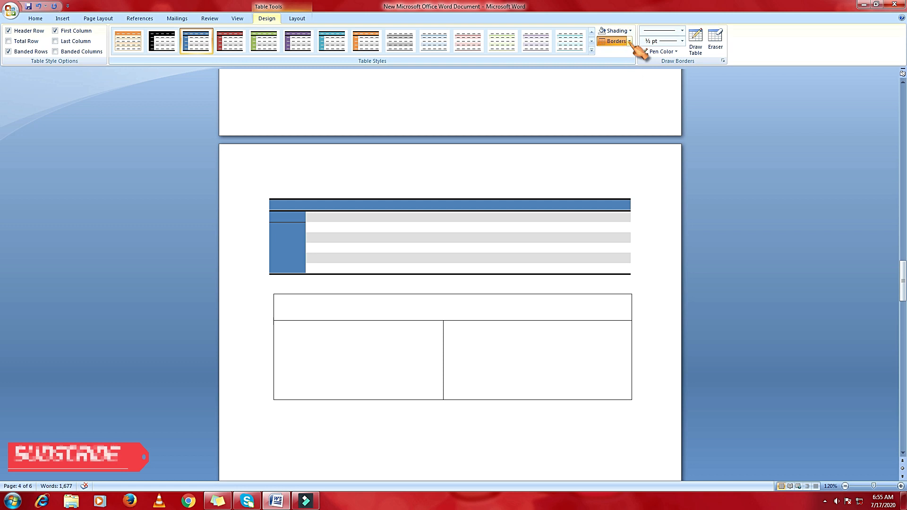
left_click(630, 42)
left_click(624, 73)
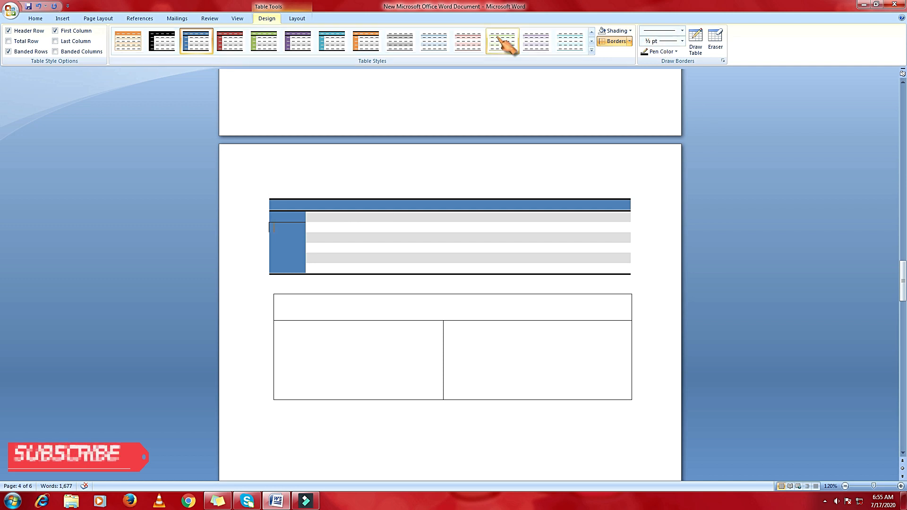
Erase the upper border of the blue header row across its fifth to ninth columns.
left_click(714, 43)
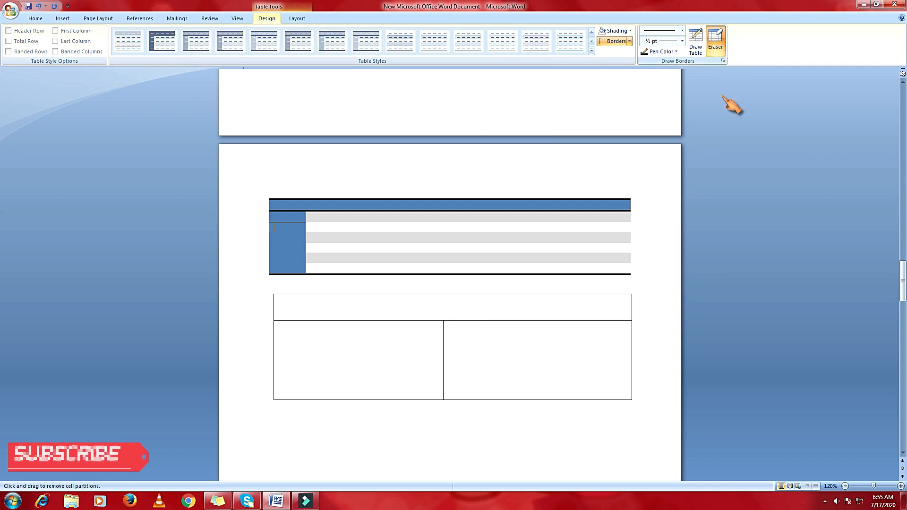
left_click(558, 201)
left_click(557, 199)
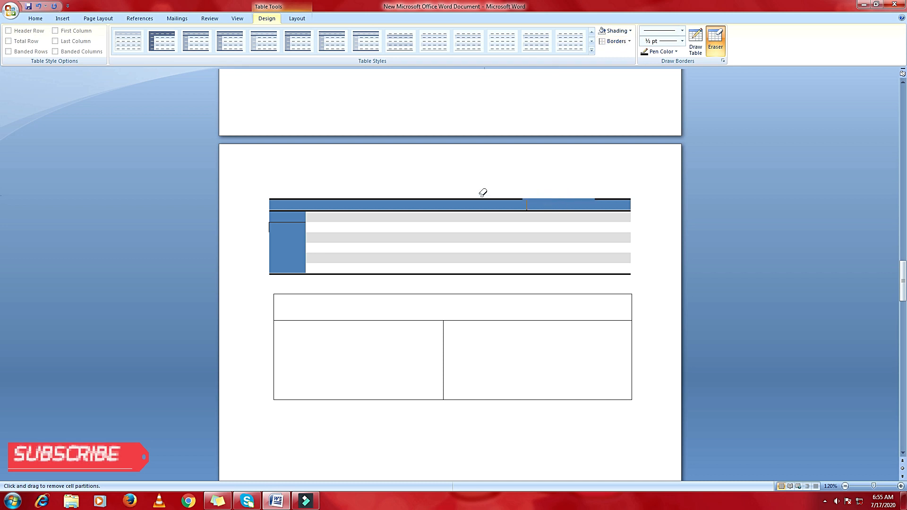
left_click_drag(481, 199, 435, 198)
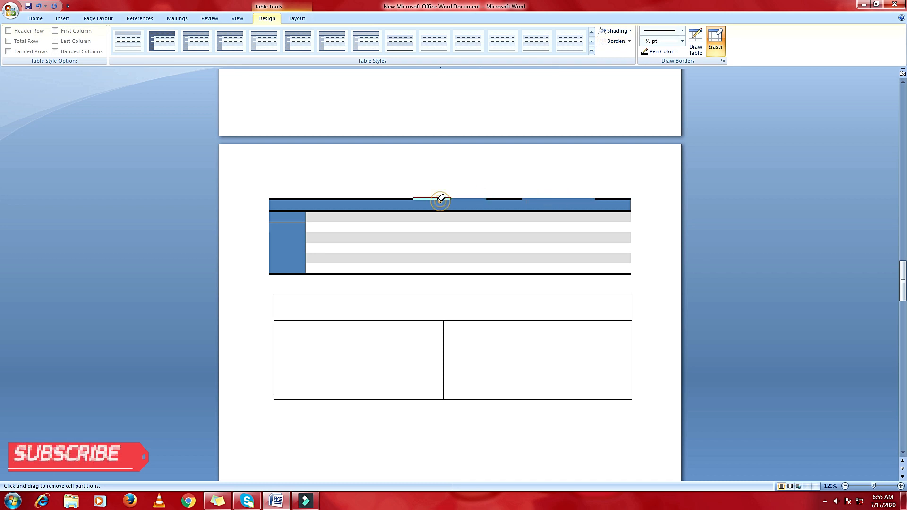
left_click(506, 199)
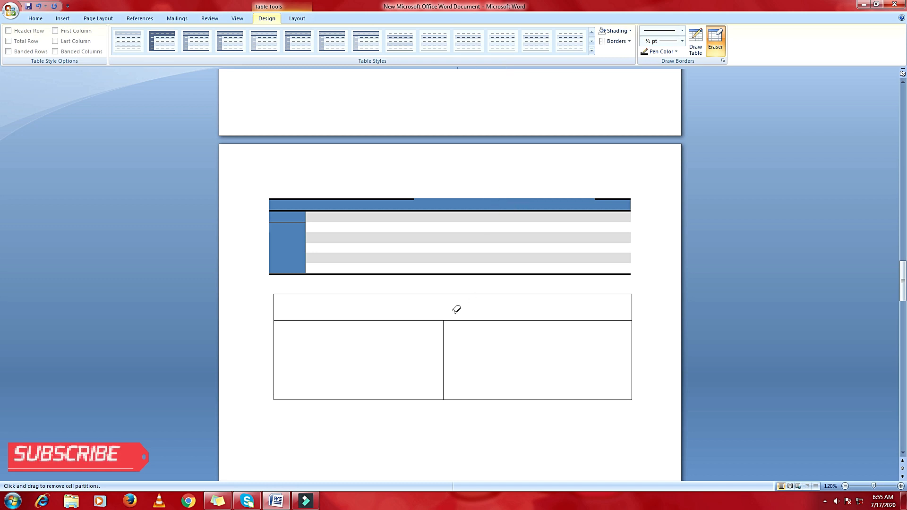
Erase the vertical divider in the hand-drawn table's lower row and redraw it slightly further right.
left_click(447, 324)
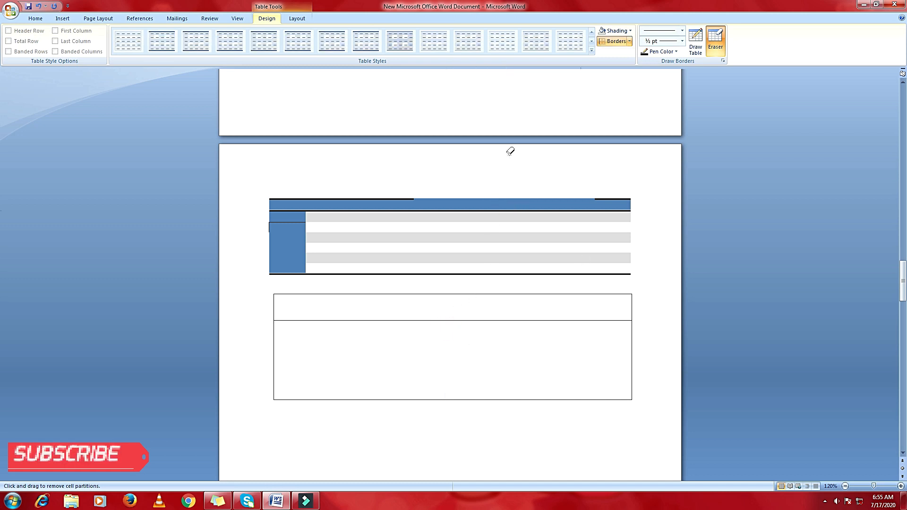
left_click(695, 46)
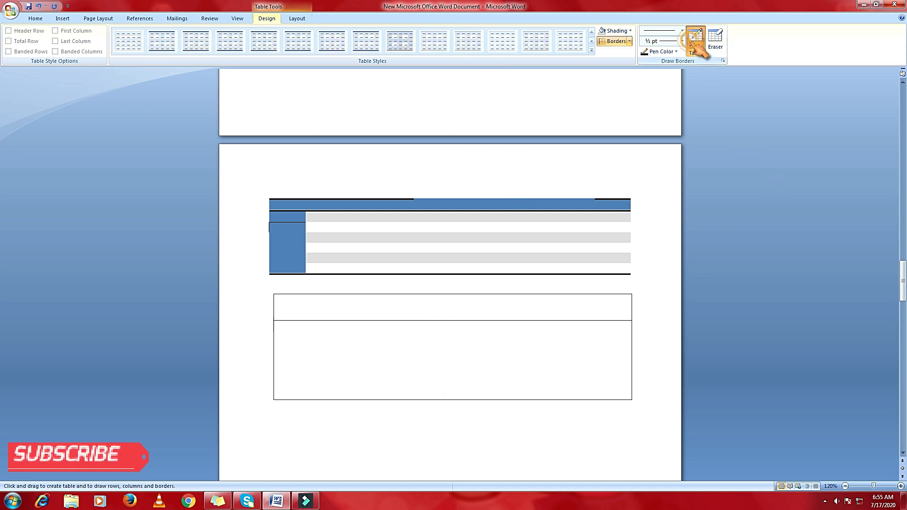
left_click_drag(460, 321, 460, 383)
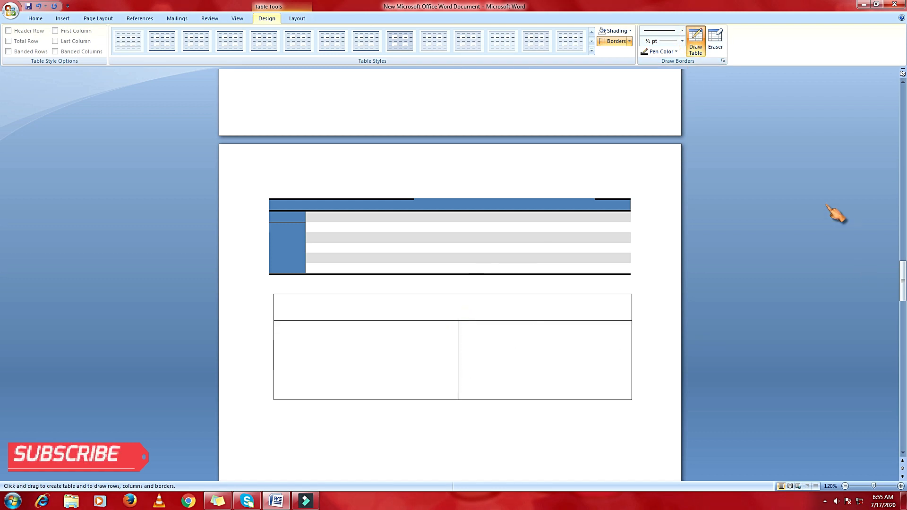
Insert an Excel spreadsheet into the lower-left cell of the hand-drawn table.
left_click(62, 19)
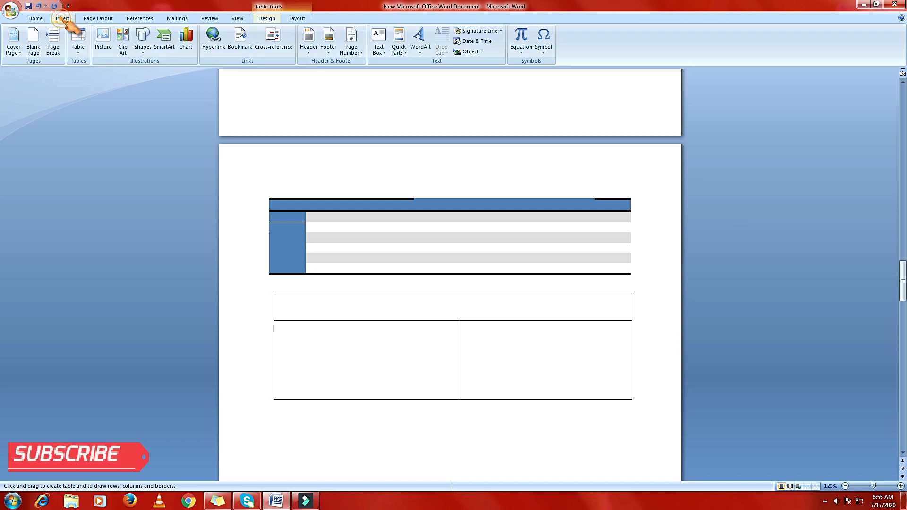
left_click(78, 47)
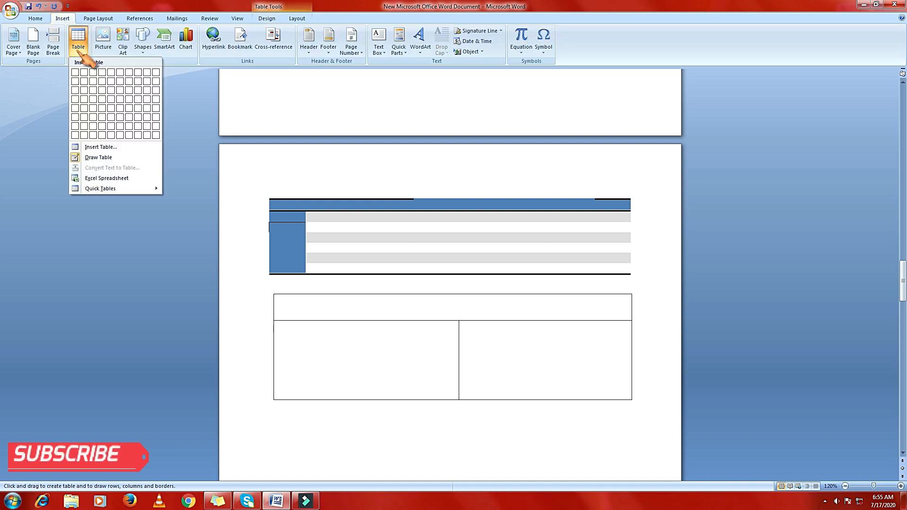
mouse_move(116, 189)
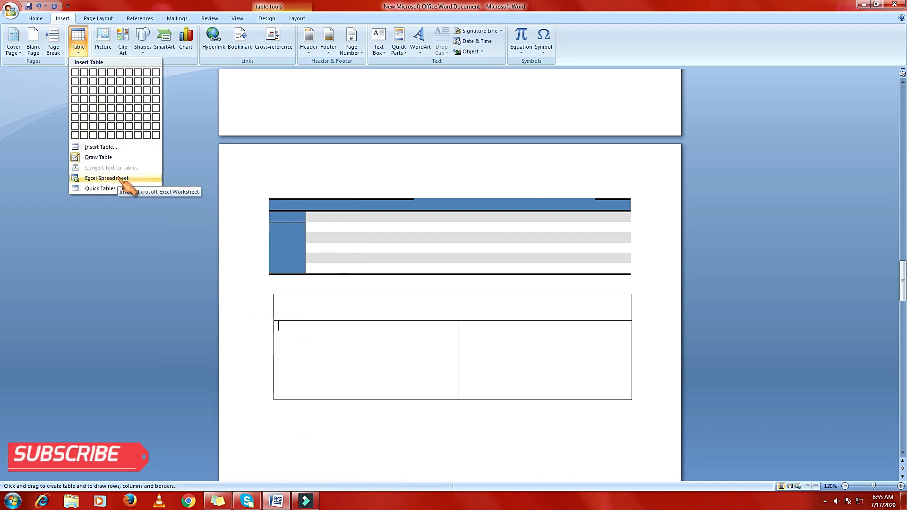
left_click(122, 178)
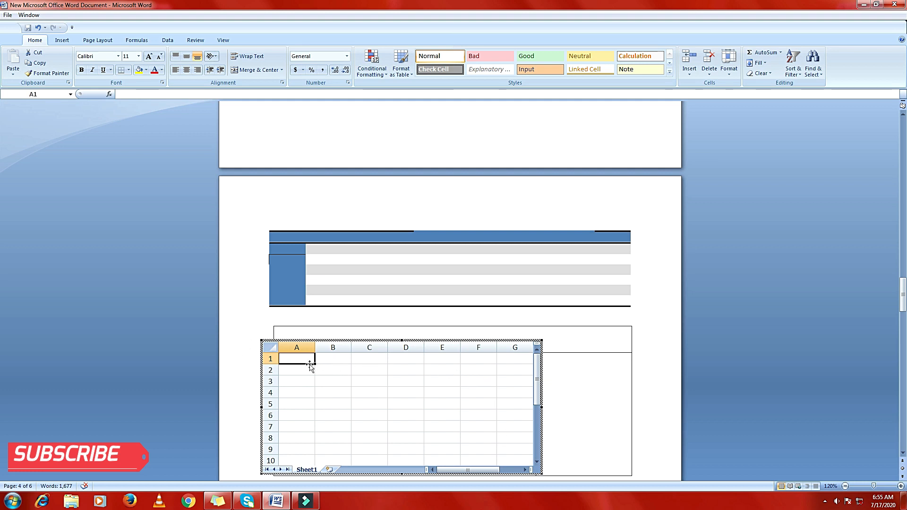
Fill cells A1 to A6 of the embedded spreadsheet with the series 1 to 6 and return to the document.
type("1")
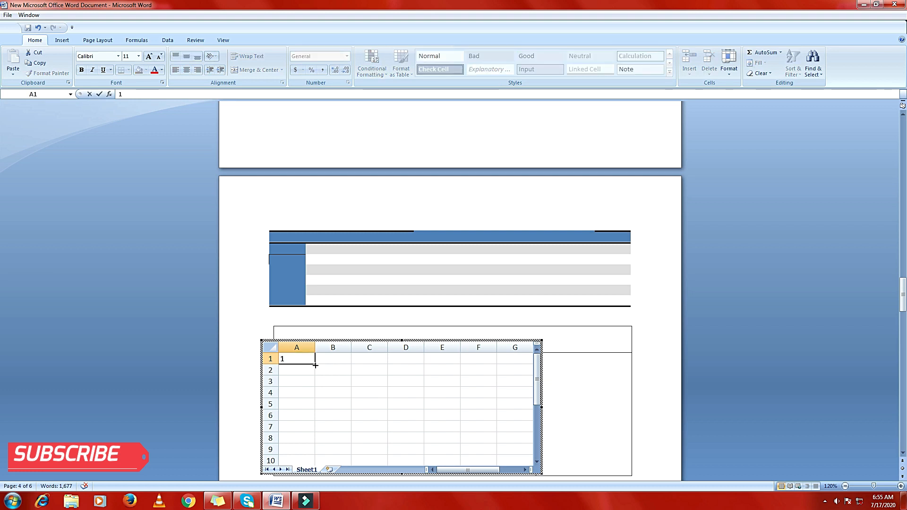
left_click_drag(315, 365, 310, 424)
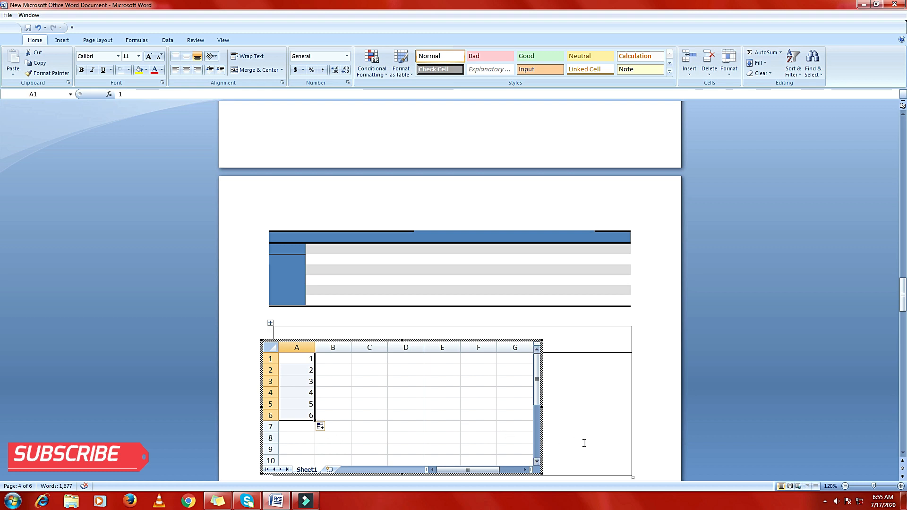
left_click(647, 453)
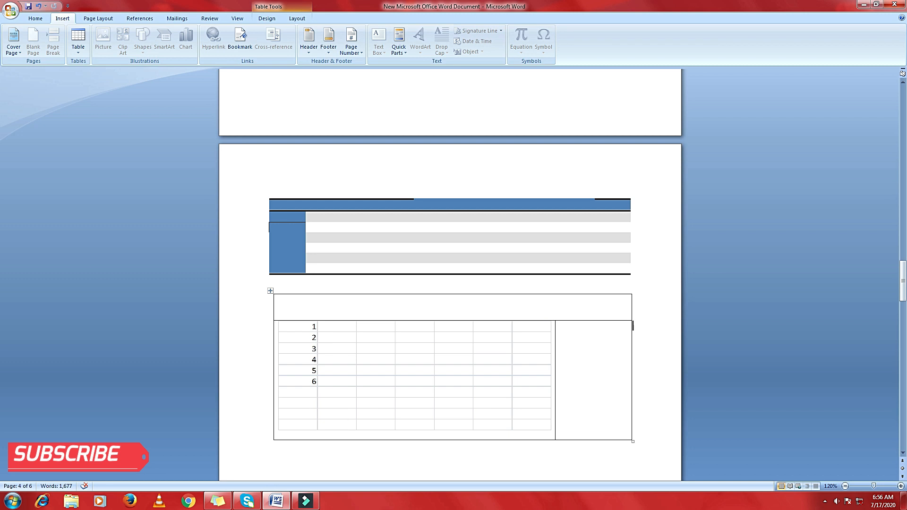
left_click(79, 51)
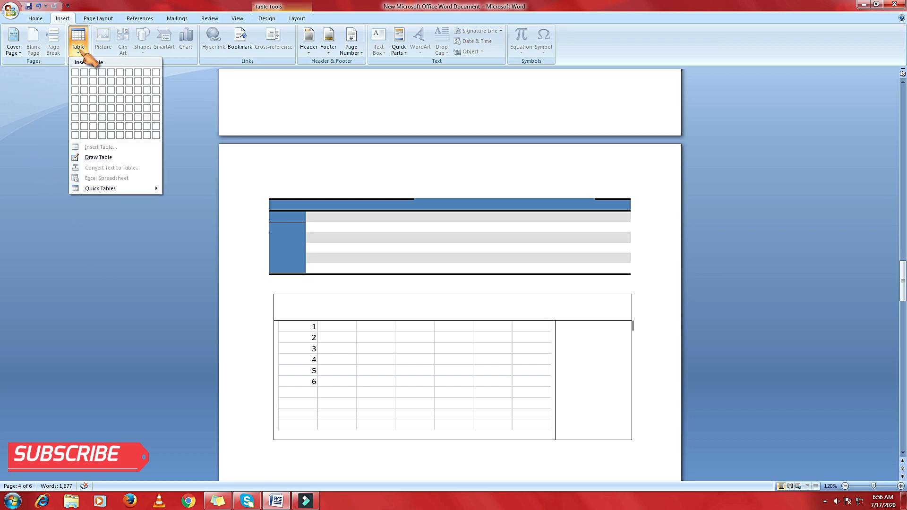
mouse_move(121, 189)
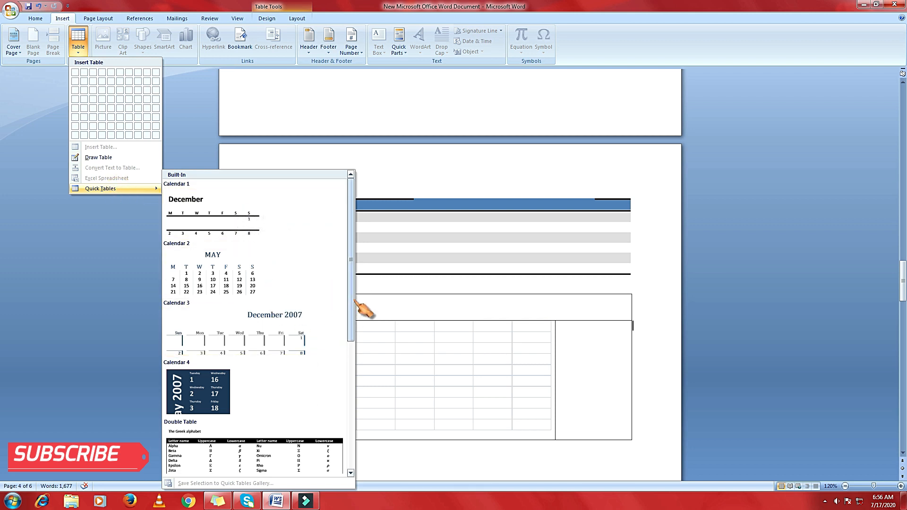
left_click_drag(355, 300, 300, 486)
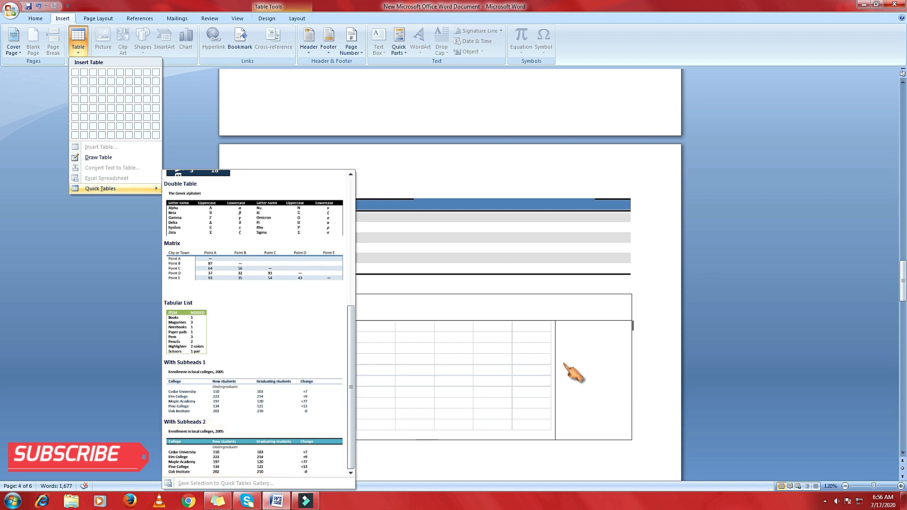
left_click(637, 397)
left_click(638, 397)
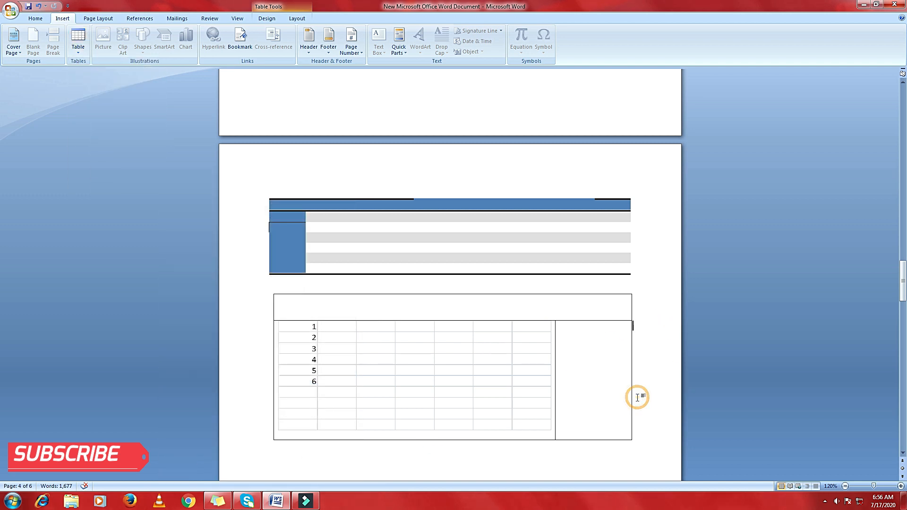
Add a row at the end of the hand-drawn table and insert the With Subheads 2 quick table below it.
key("Return")
scroll(637, 397, "down", 5)
scroll(637, 397, "down", 5)
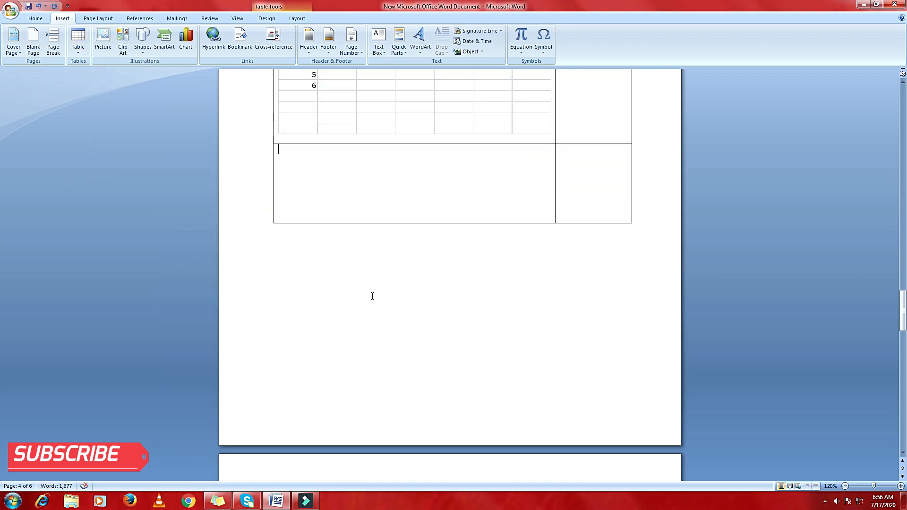
left_click(336, 267)
left_click(80, 47)
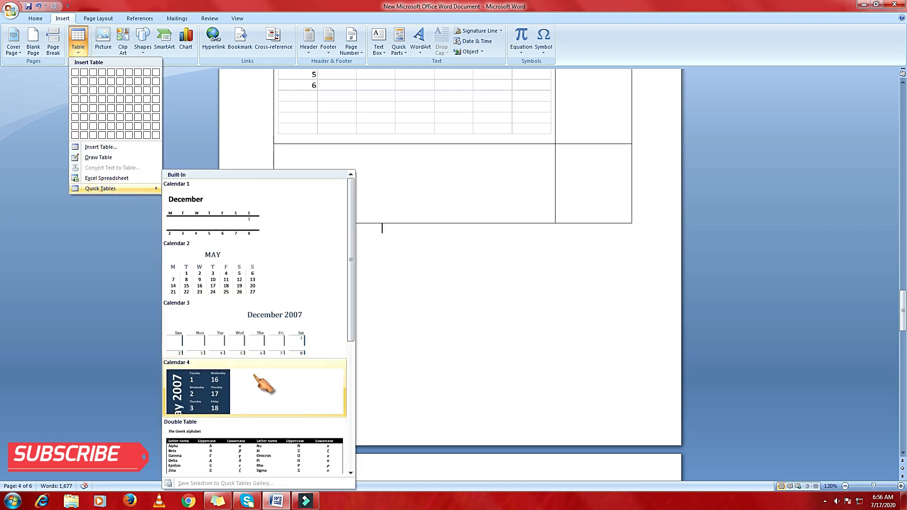
left_click_drag(351, 329, 351, 448)
left_click(229, 447)
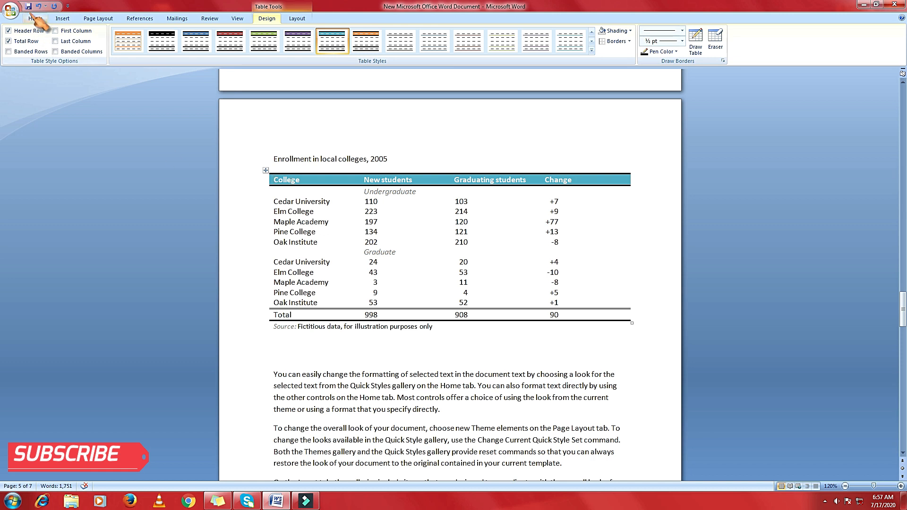
Insert the Desert picture from Sample Pictures on the empty line after the document's last paragraph.
left_click(63, 18)
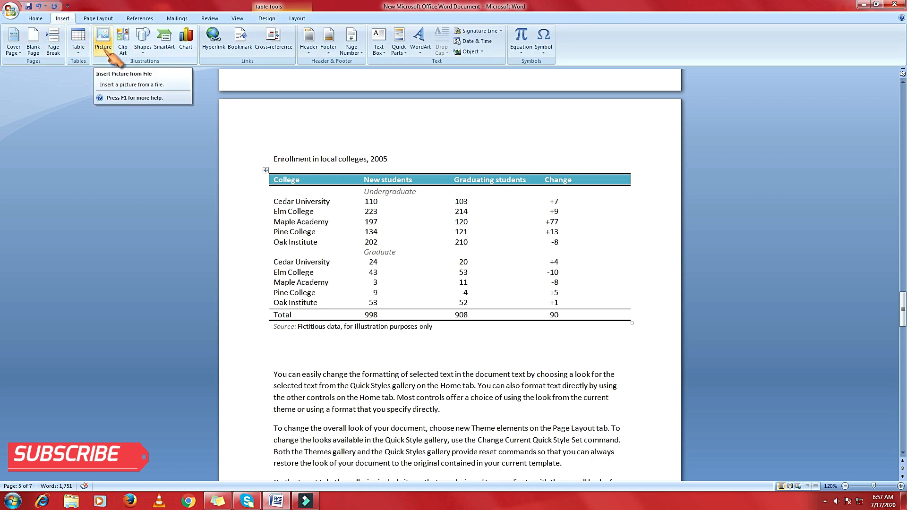
scroll(586, 291, "down", 10)
scroll(586, 291, "down", 12)
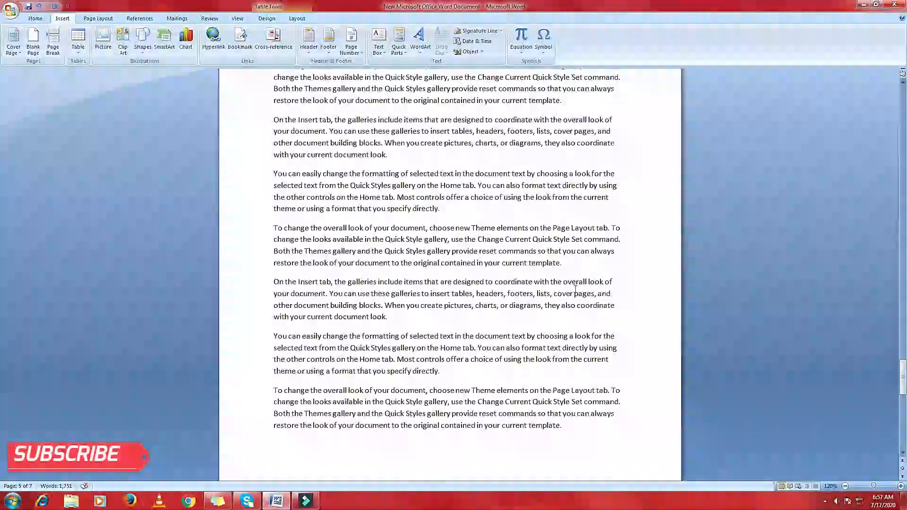
left_click(572, 204)
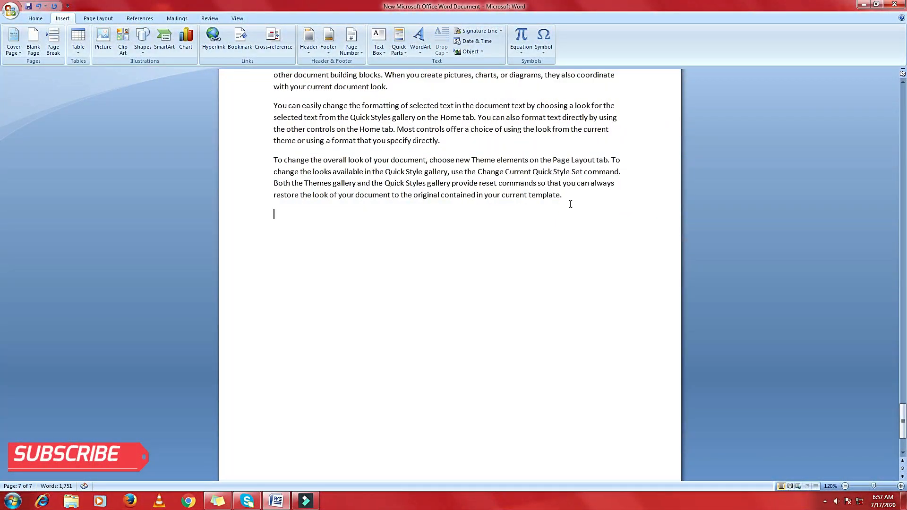
left_click(104, 46)
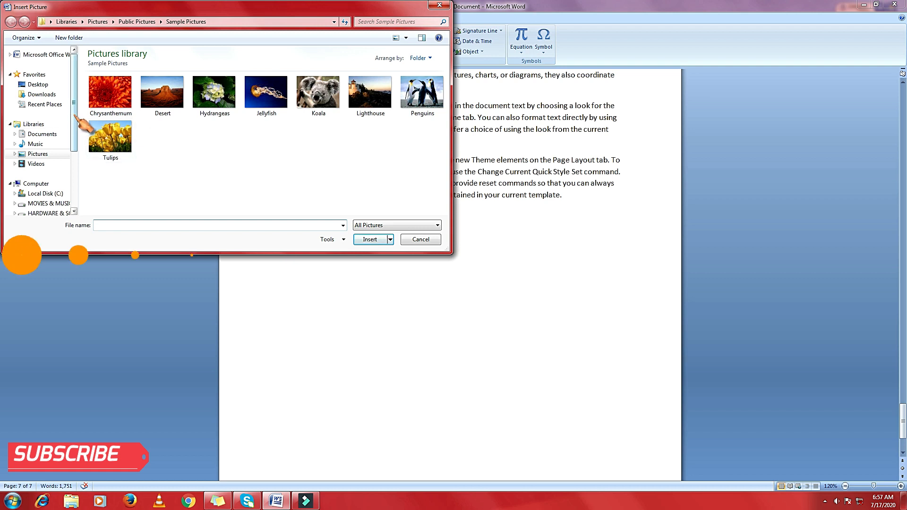
scroll(42, 156, "down", 2)
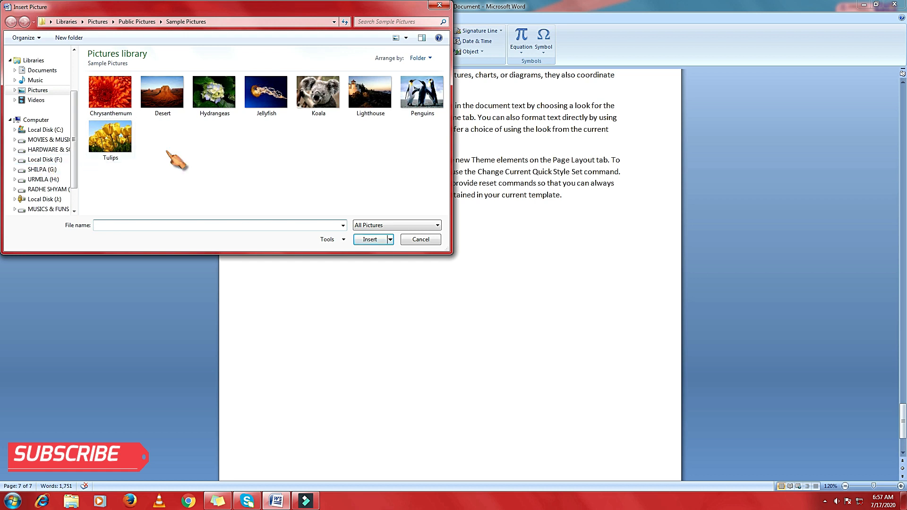
left_click(168, 111)
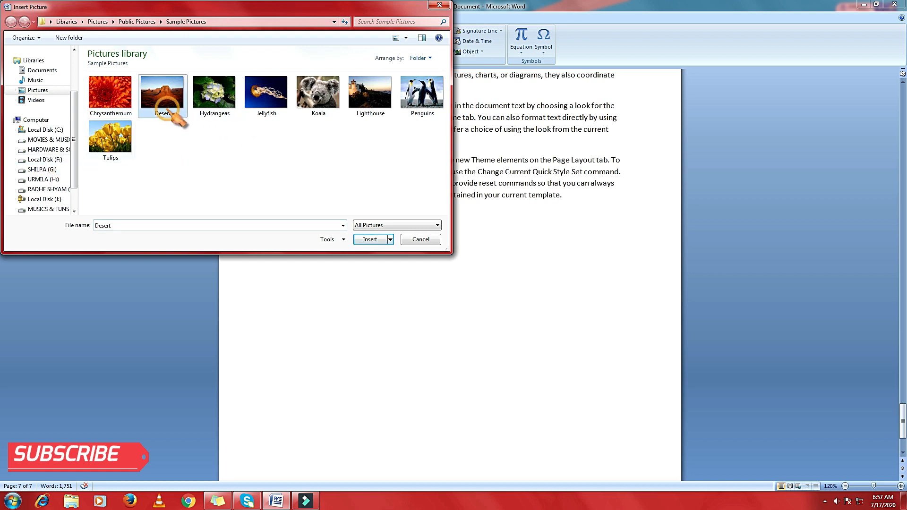
left_click(364, 239)
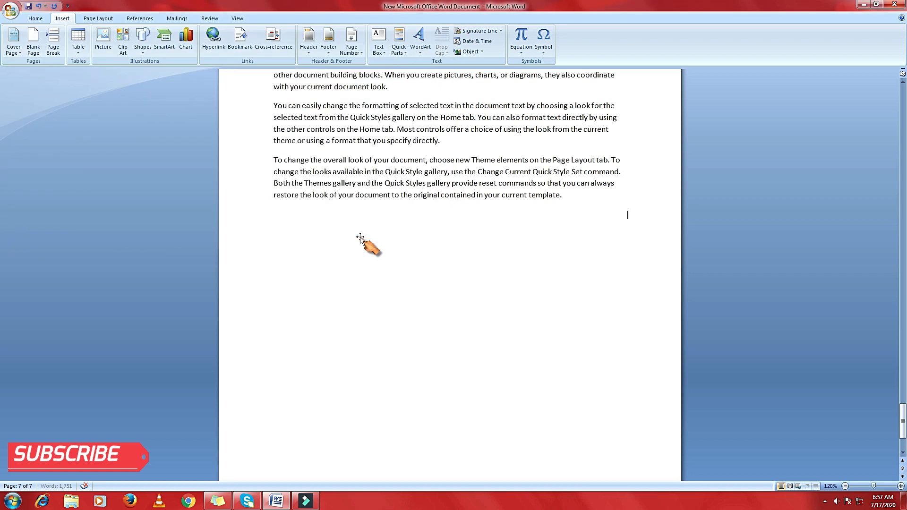
Shrink the desert picture proportionally to about 3.94" high and 5.25" wide.
scroll(413, 241, "down", 4)
scroll(413, 241, "up", 3)
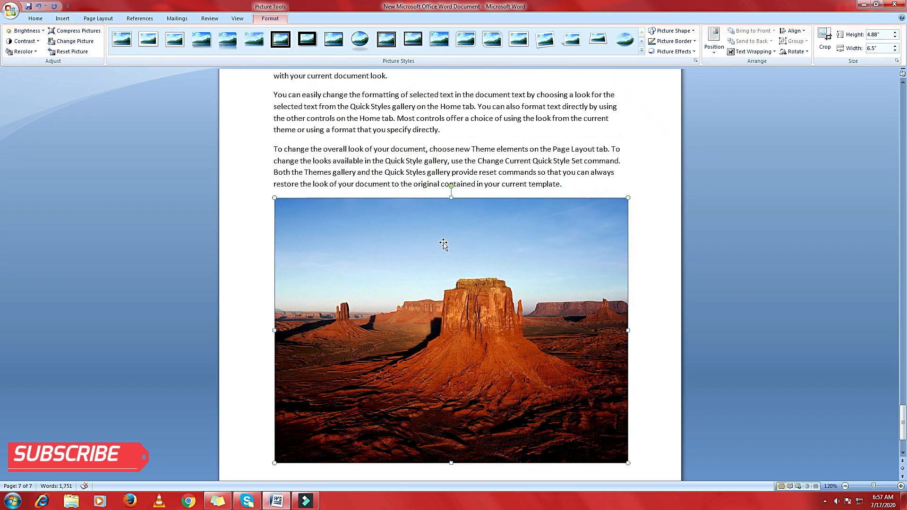
left_click_drag(629, 197, 527, 247)
scroll(478, 287, "down", 2)
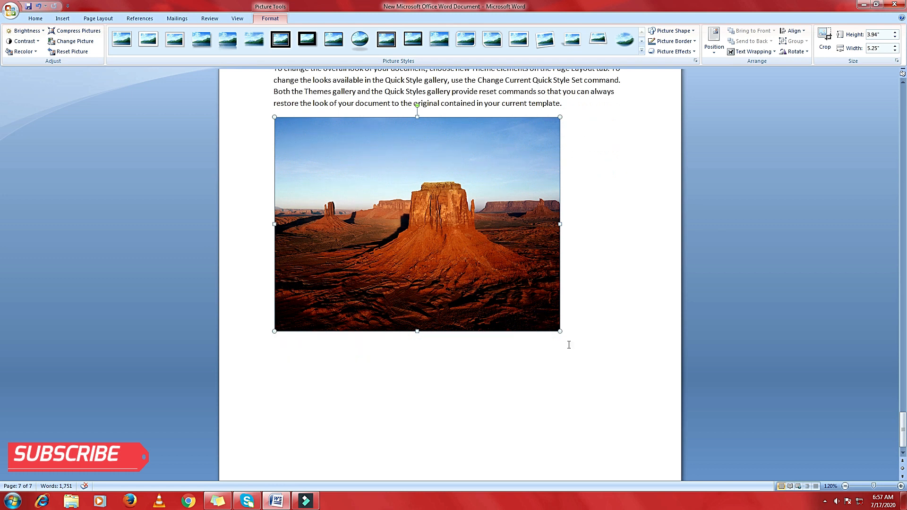
Shrink the desert picture further to about 3.01" high and 4.01" wide, keeping it selected for formatting.
left_click_drag(561, 332, 510, 294)
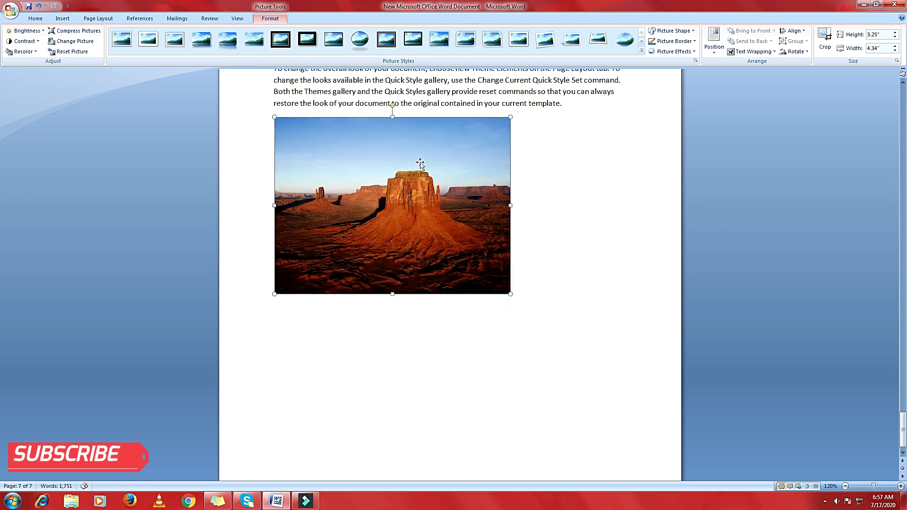
left_click_drag(510, 118, 492, 142)
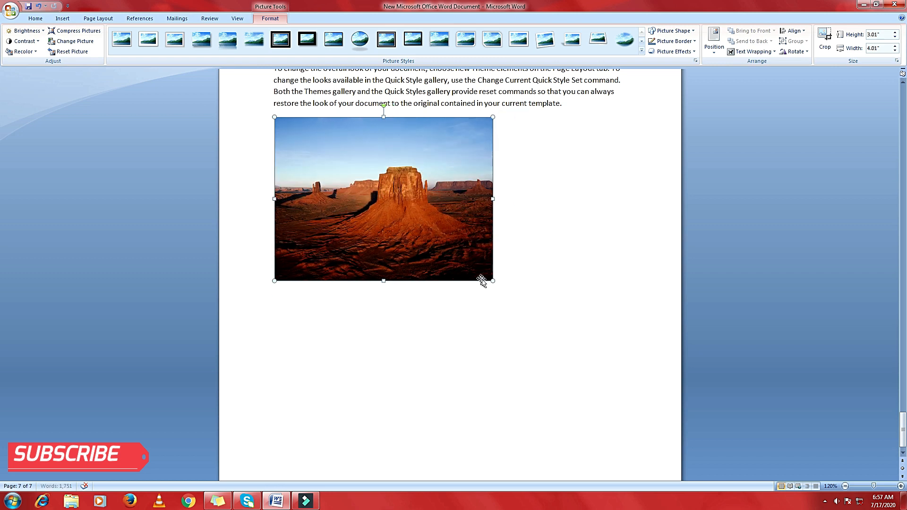
left_click(541, 230)
double_click(390, 244)
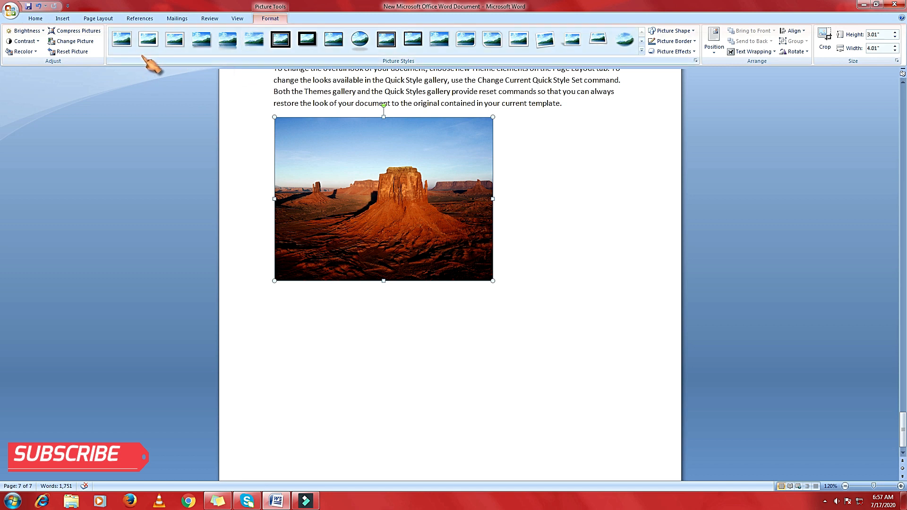
Apply a light rounded-frame picture style to the desert picture, replace it with the black-framed oval style, and open the picture shapes.
left_click(642, 51)
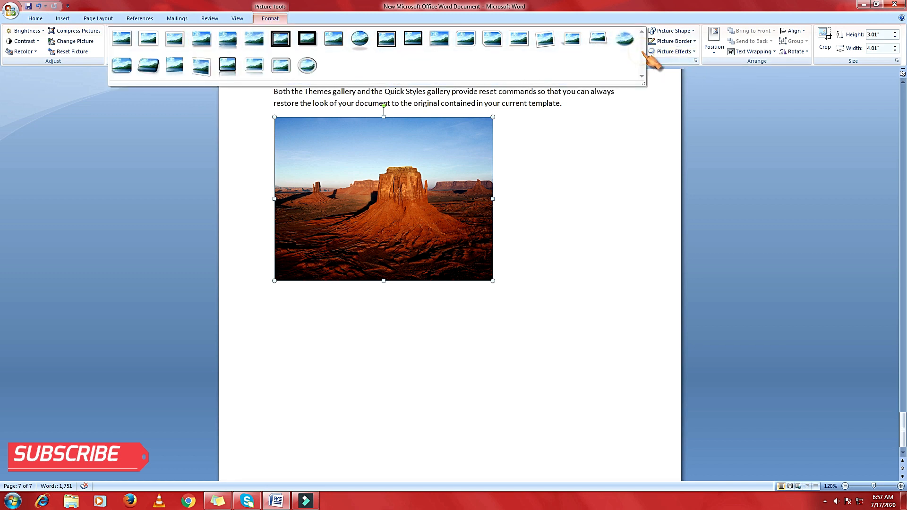
left_click(282, 65)
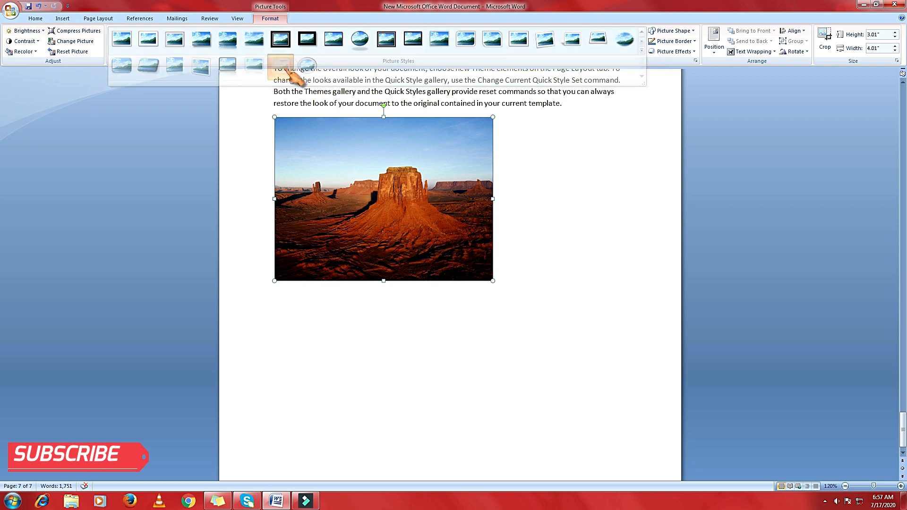
left_click(642, 51)
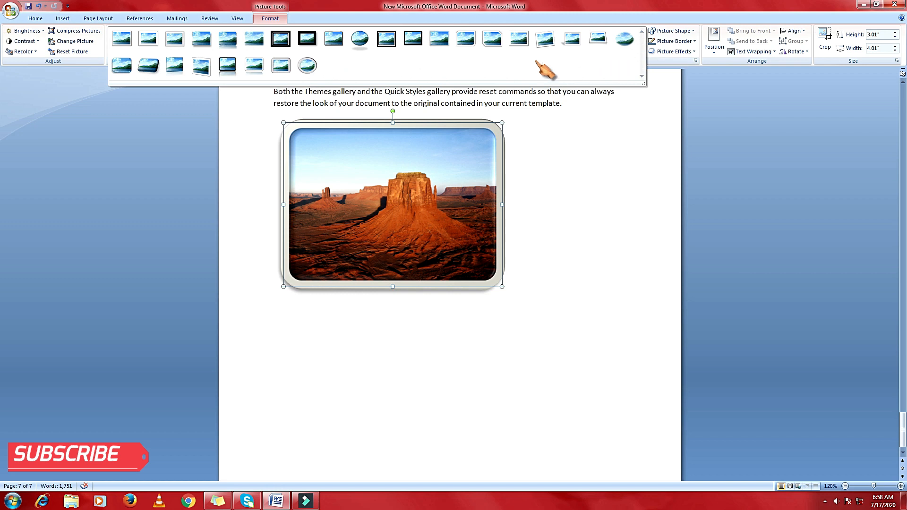
left_click(360, 40)
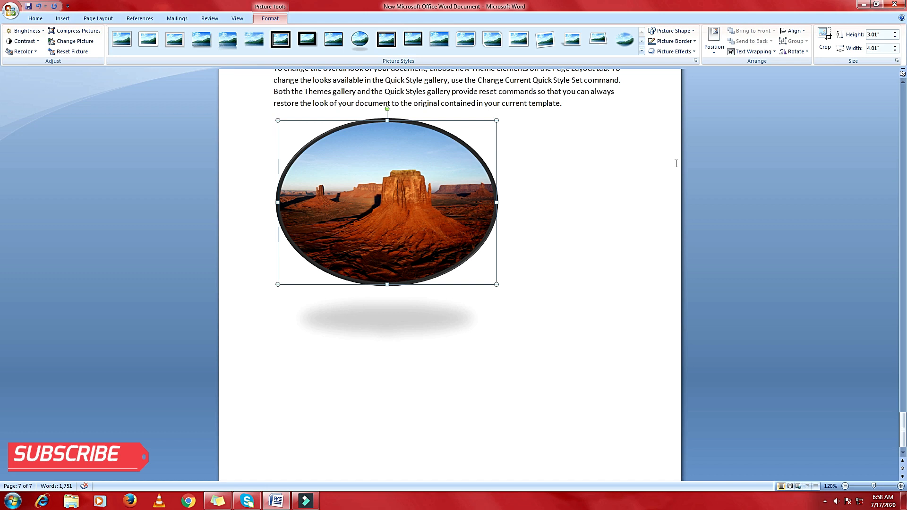
left_click(675, 31)
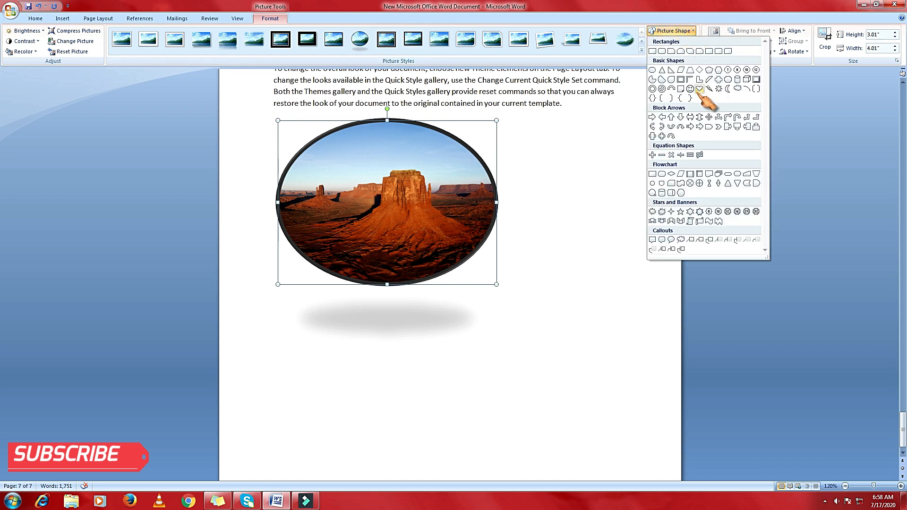
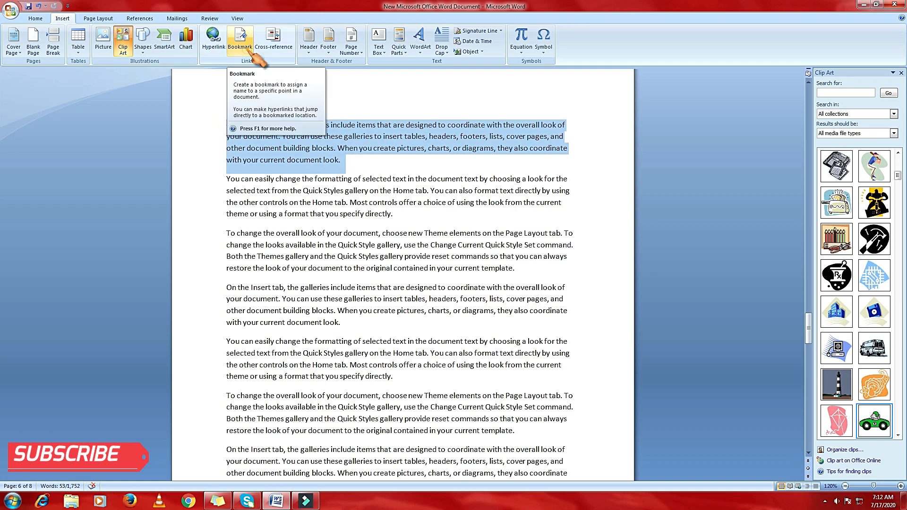
Add a bookmark named insert to the selected first paragraph on page 6.
left_click(239, 37)
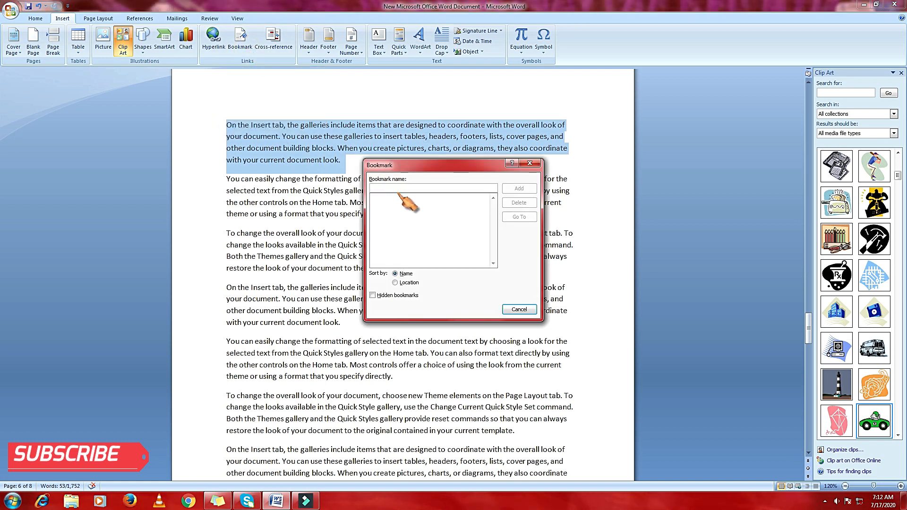
type("insert")
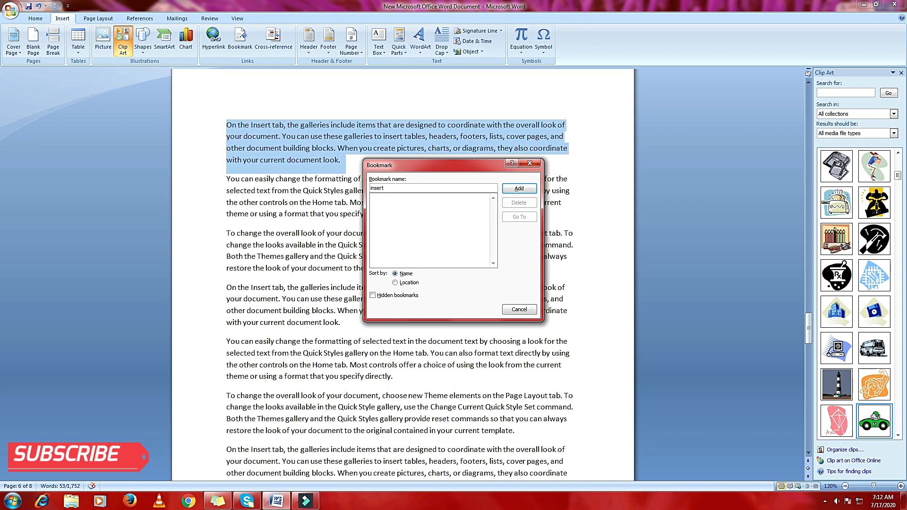
left_click(522, 189)
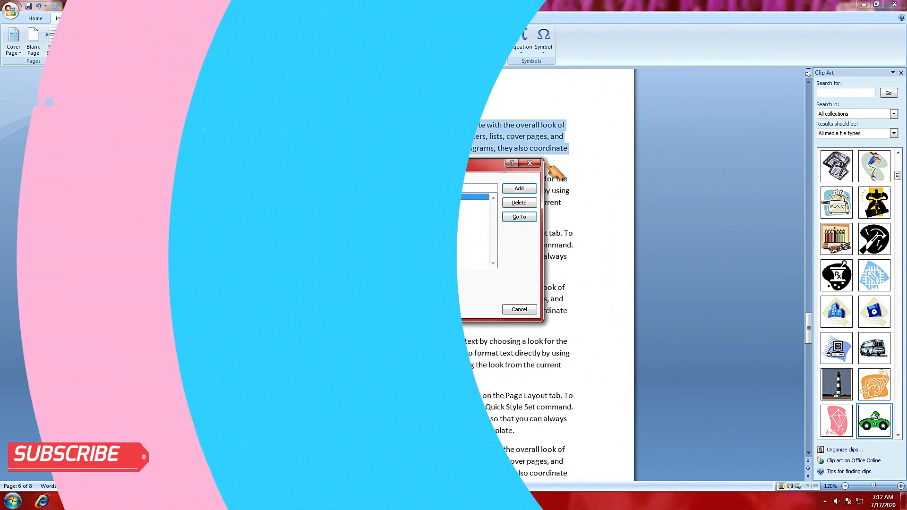
left_click(539, 161)
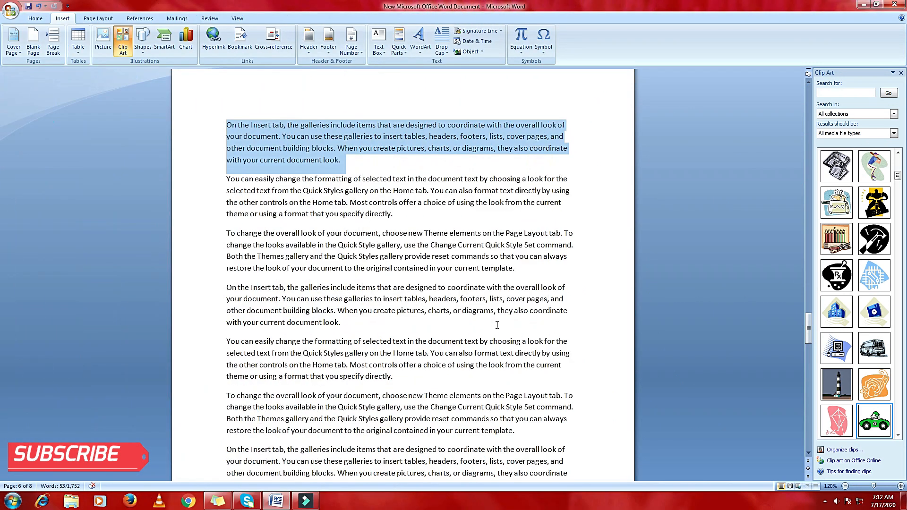
From the page with the car clip art, jump back to the insert bookmark and close the bookmark dialog.
left_click(484, 328)
scroll(484, 329, "down", 20)
scroll(484, 327, "down", 5)
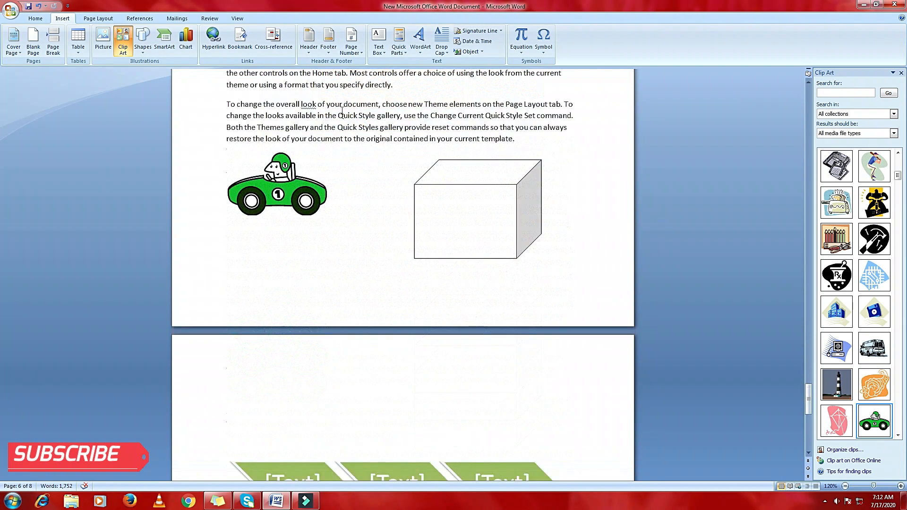
left_click(240, 41)
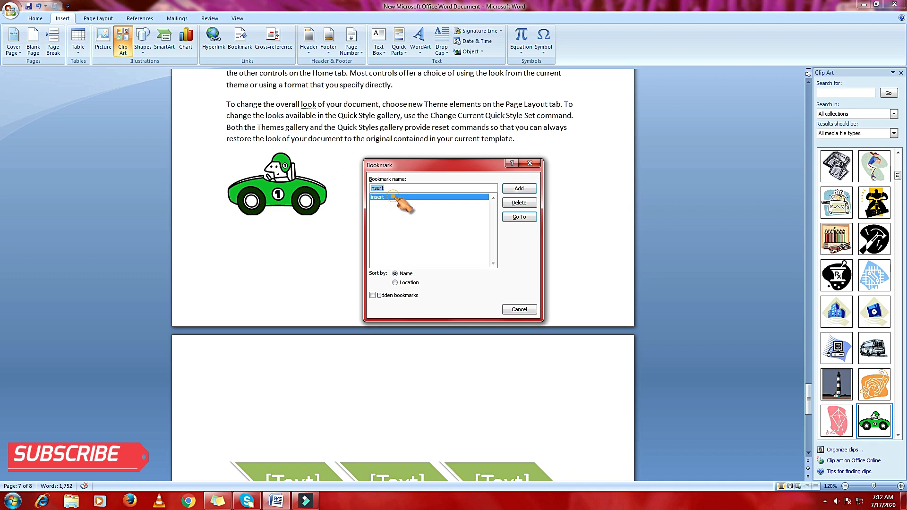
left_click(520, 217)
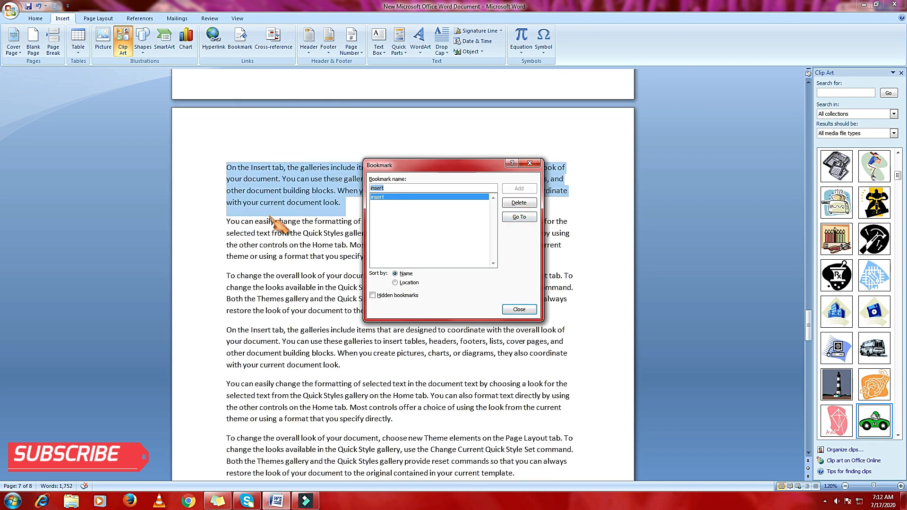
left_click(530, 164)
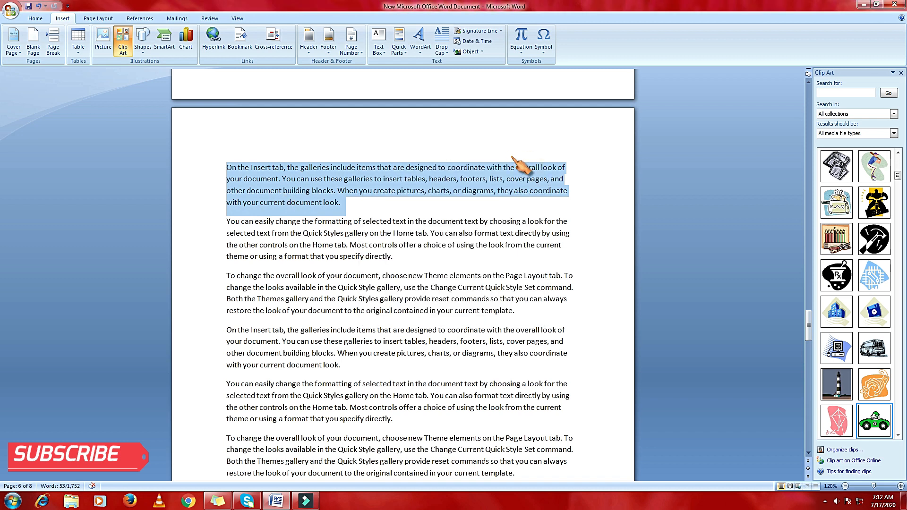
Insert the built-in Blank header with the text "Insert tab", check it on the neighbouring pages and return to the body text.
left_click(310, 52)
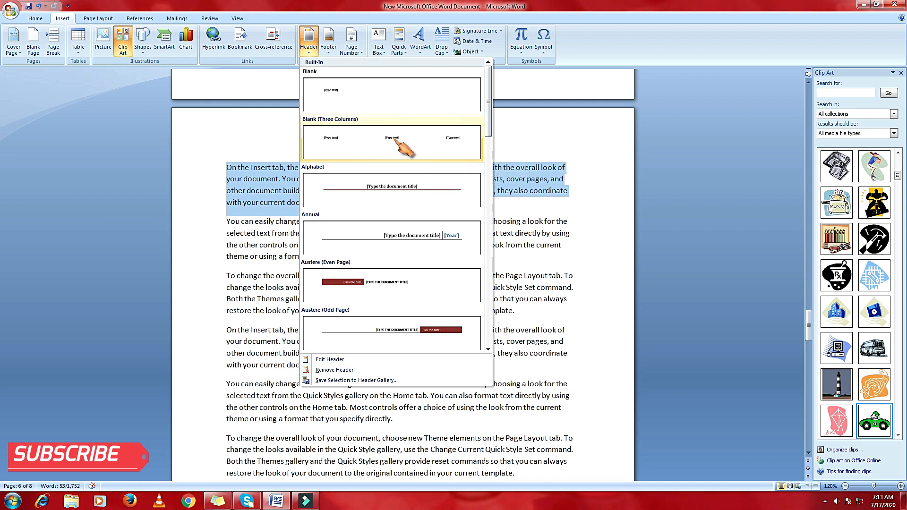
left_click(352, 97)
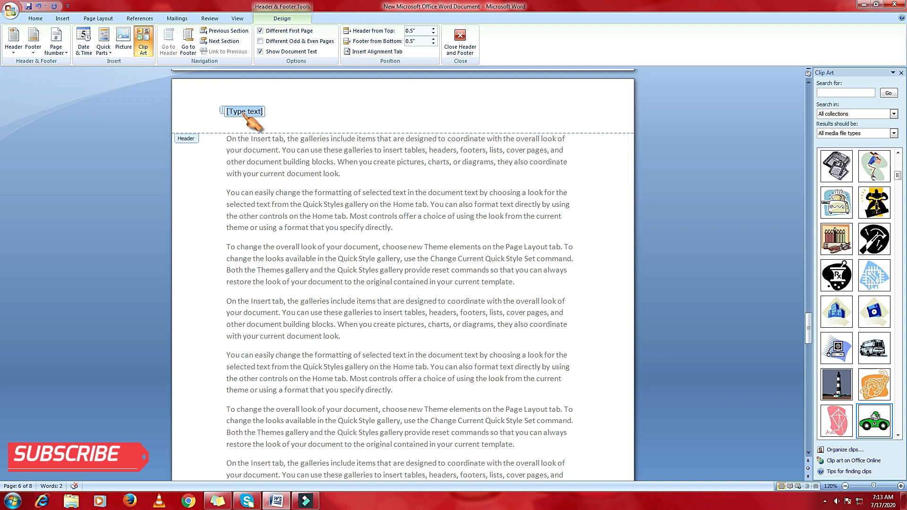
type("in")
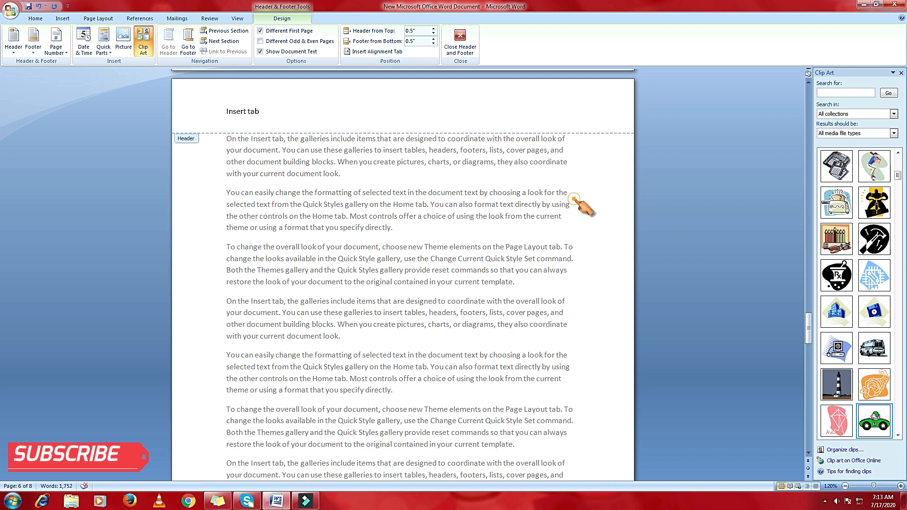
scroll(402, 254, "down", 10)
scroll(402, 255, "down", 8)
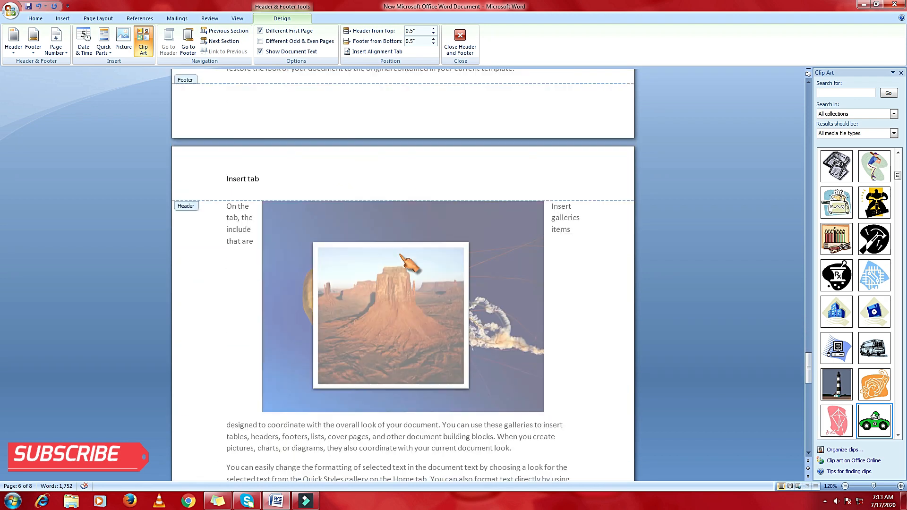
scroll(402, 255, "up", 10)
scroll(539, 283, "up", 2)
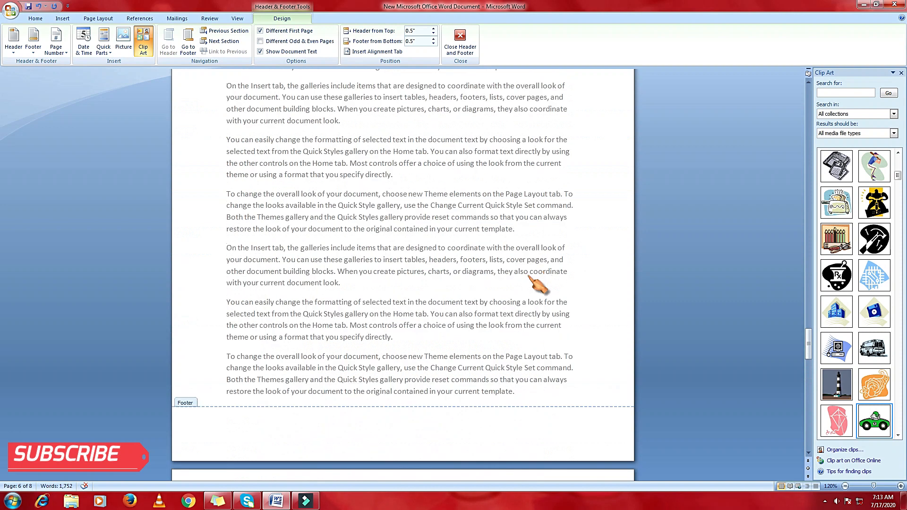
scroll(354, 314, "down", 10)
scroll(364, 303, "up", 3)
double_click(350, 308)
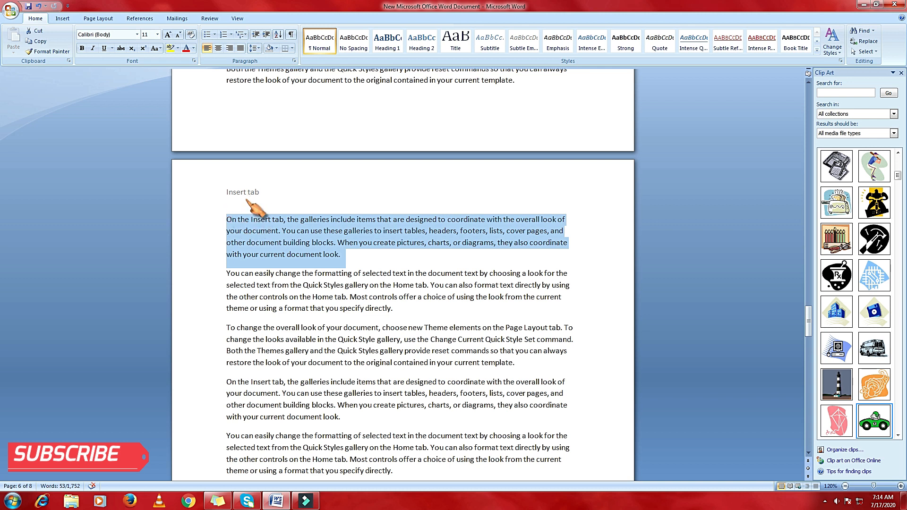
Reopen the page header for editing and replace it with the built-in Annual header.
double_click(245, 194)
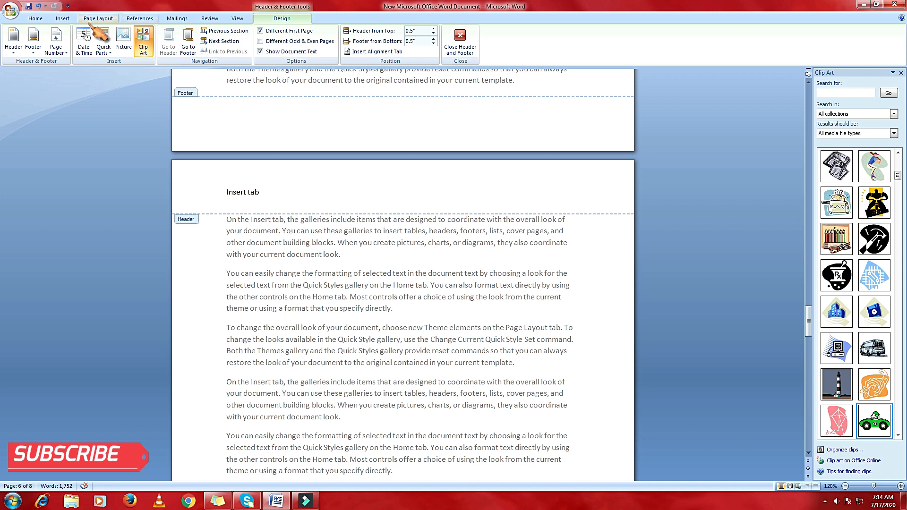
left_click(62, 18)
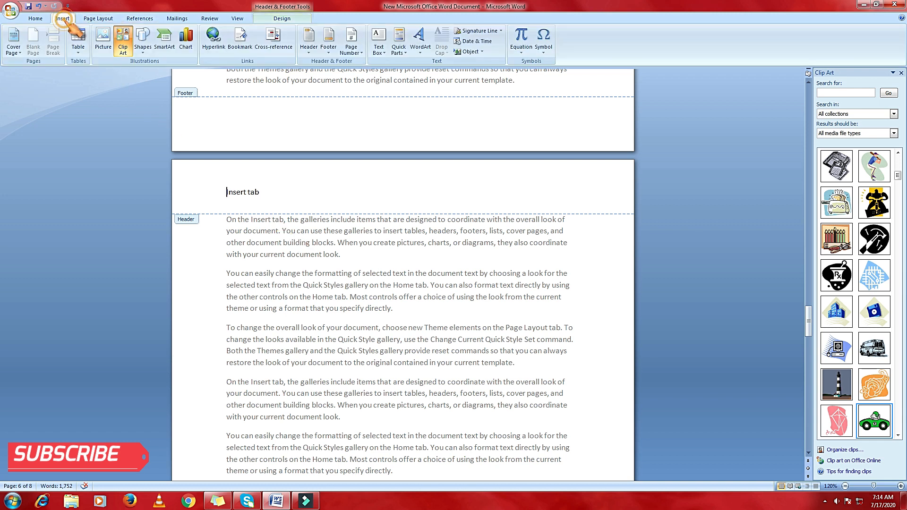
left_click(315, 47)
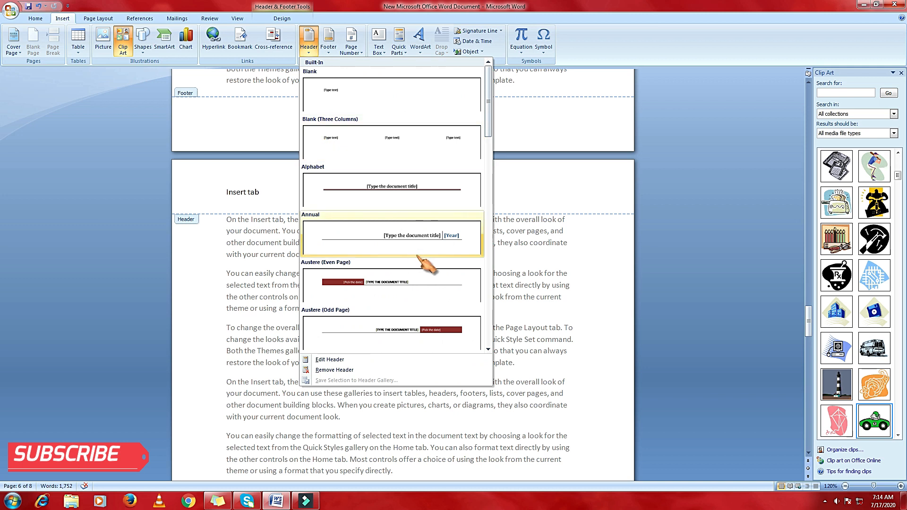
scroll(424, 262, "down", 3)
scroll(424, 262, "down", 3)
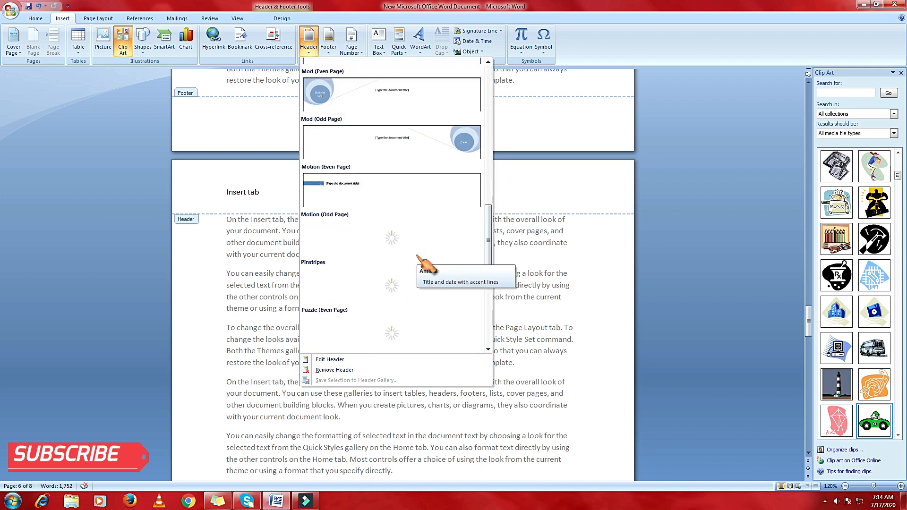
scroll(424, 261, "up", 6)
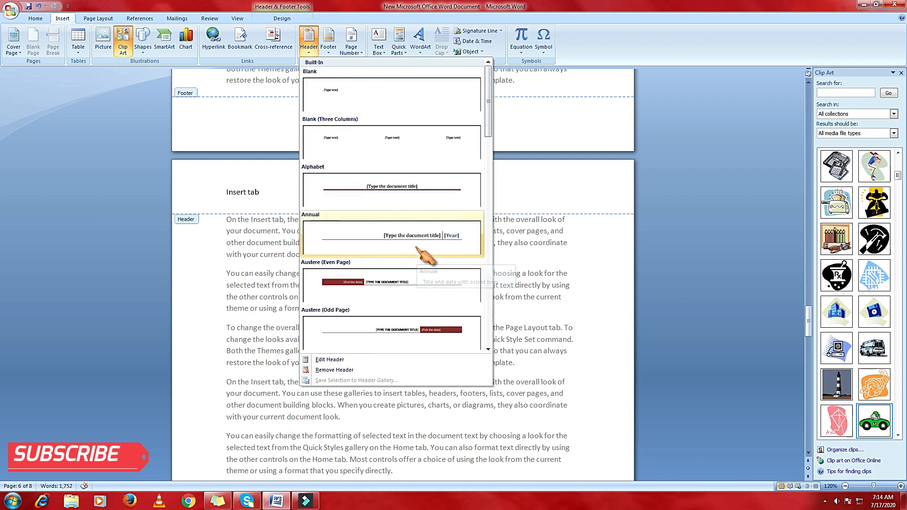
left_click(417, 235)
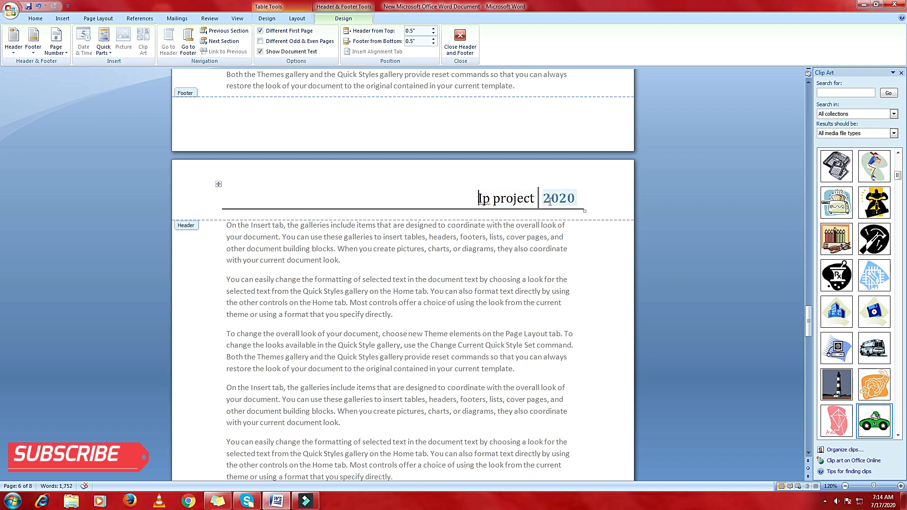
Insert the built-in Austere (Even Page) footer and check it on the page with the car clip art.
scroll(549, 202, "up", 20)
scroll(531, 246, "up", 20)
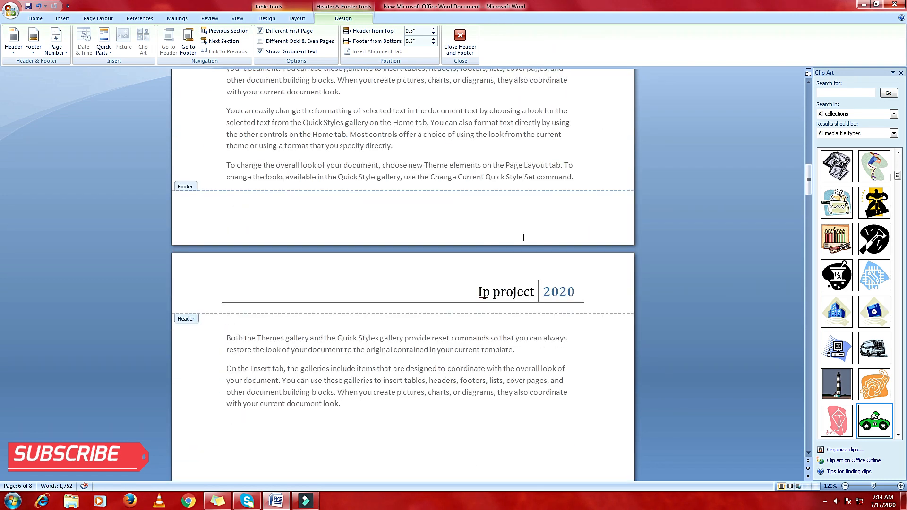
scroll(524, 238, "down", 2)
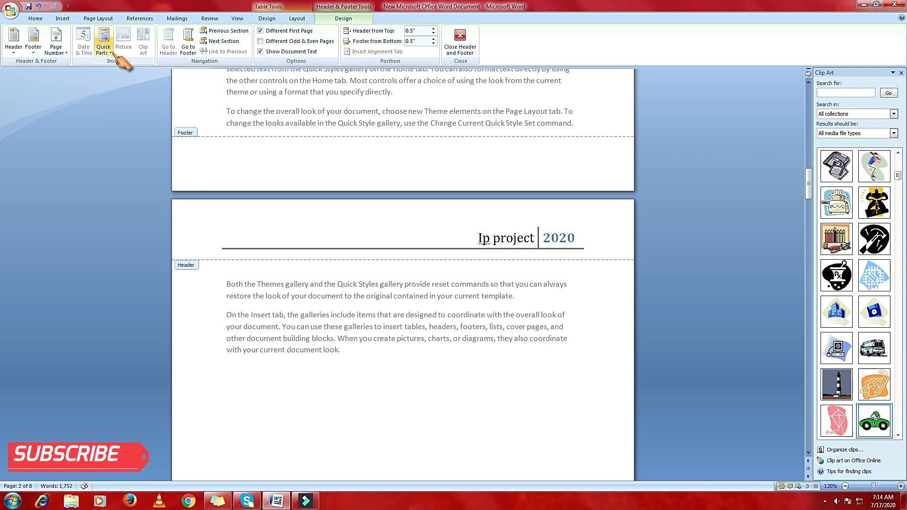
left_click(63, 19)
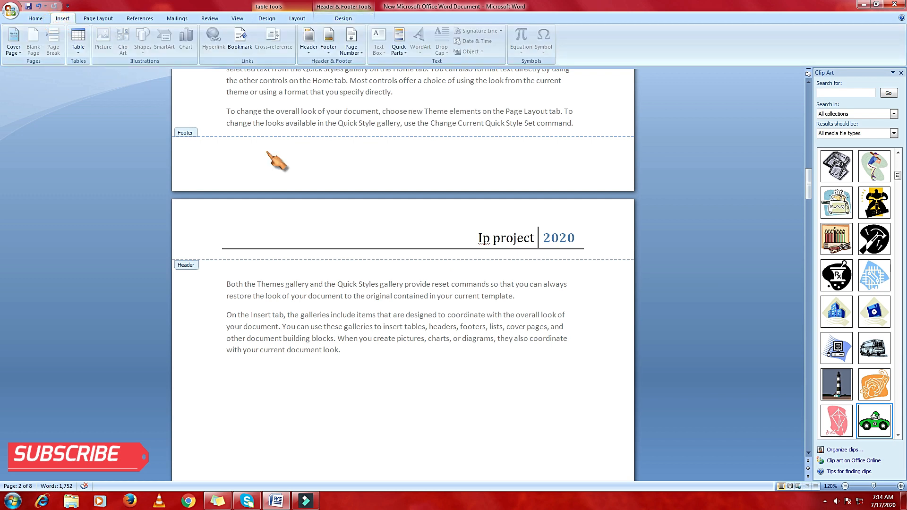
left_click(329, 44)
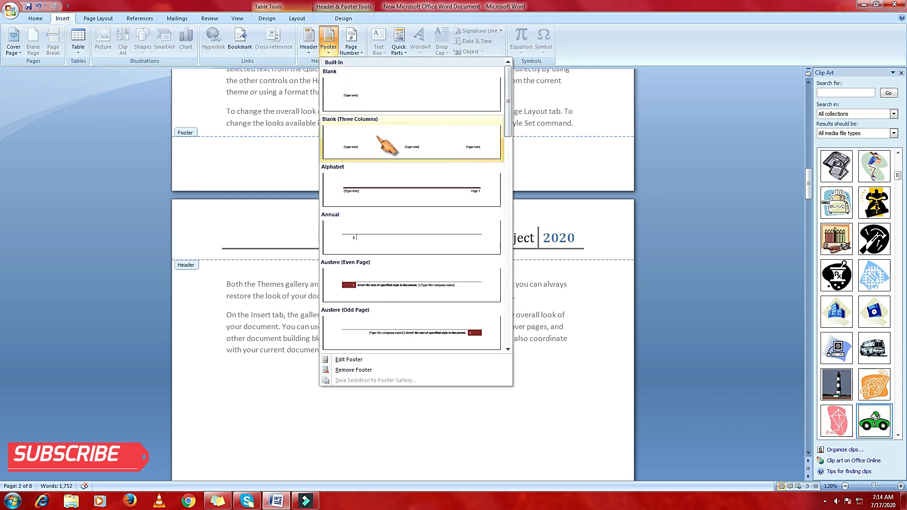
scroll(405, 182, "down", 6)
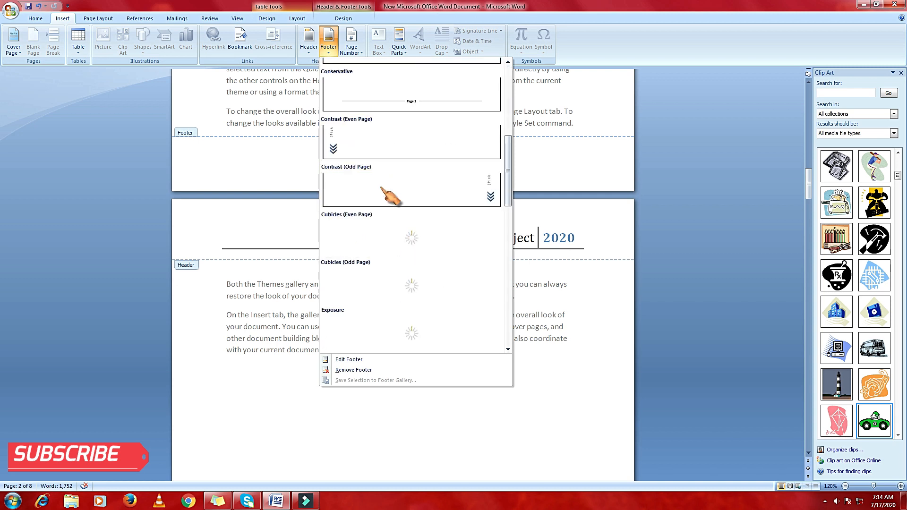
scroll(381, 181, "up", 6)
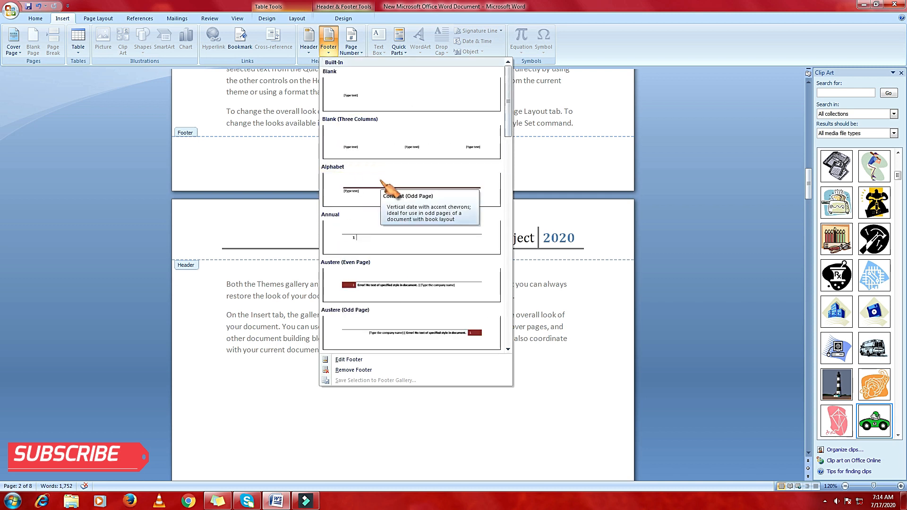
left_click(371, 297)
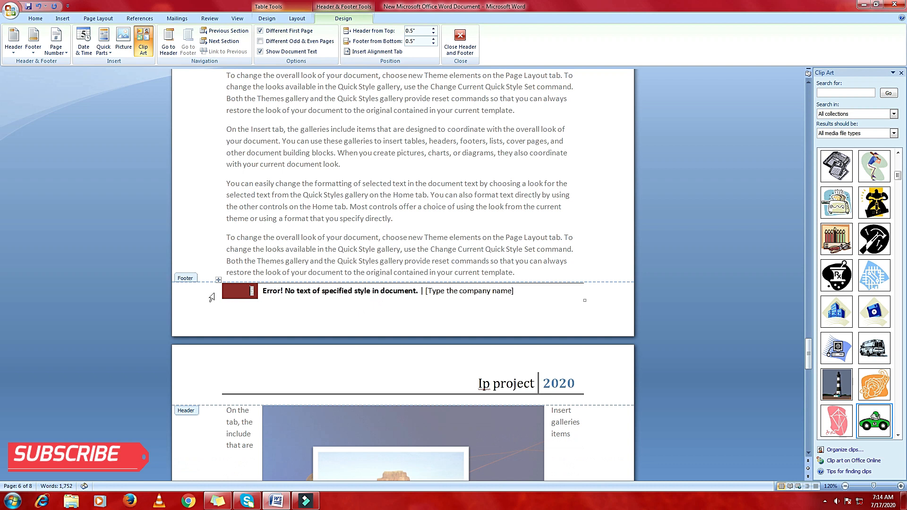
scroll(337, 311, "down", 15)
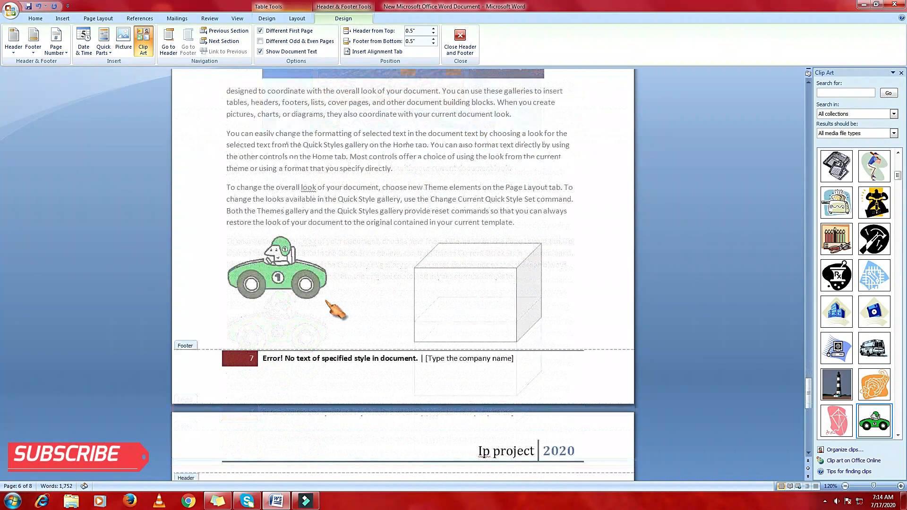
scroll(336, 311, "down", 3)
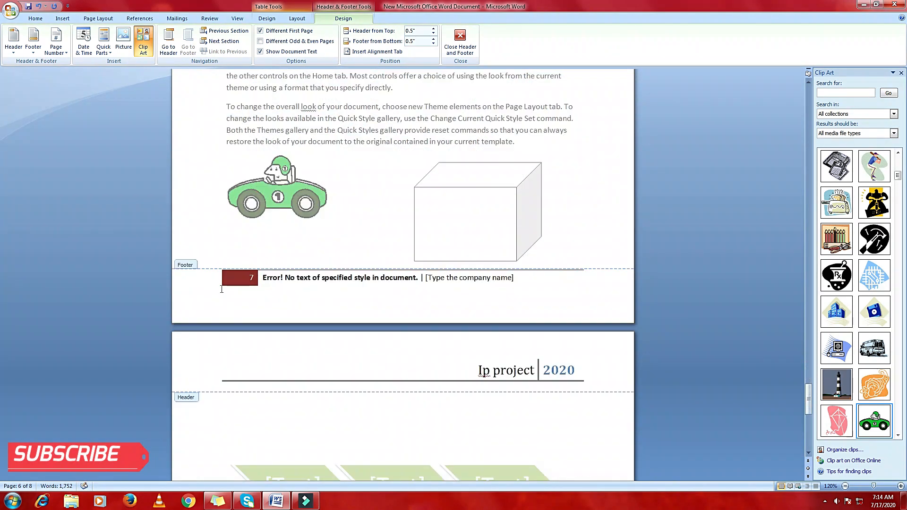
left_click(332, 280)
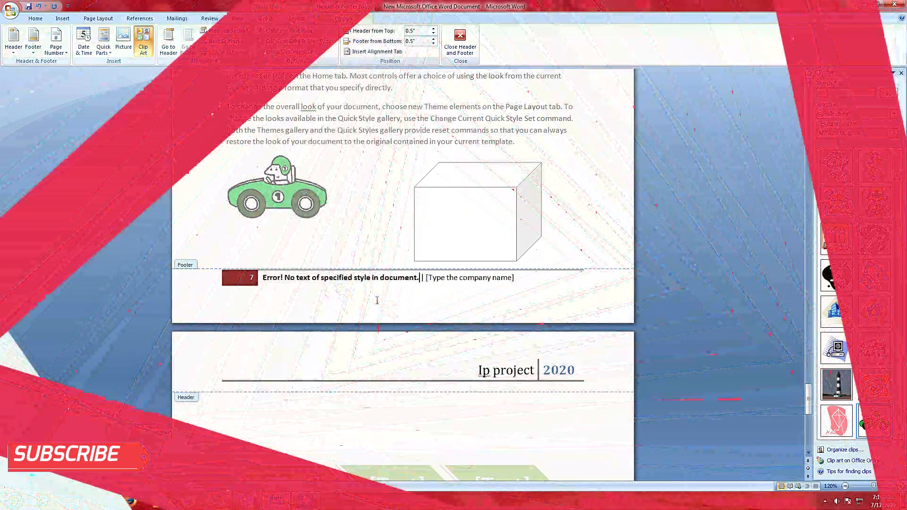
Undo the Austere footer and the Annual header, going back to the plain "Insert tab" header.
key("ctrl+z")
key("ctrl+z")
key("ctrl+z")
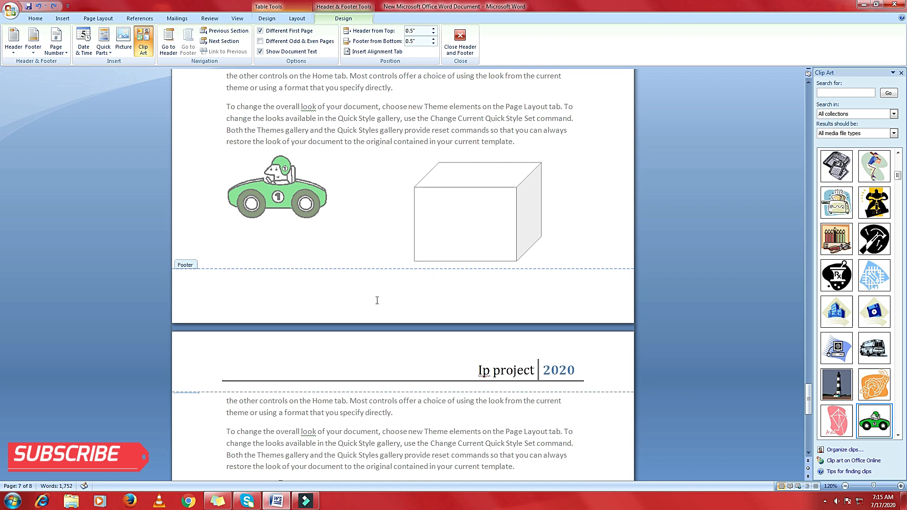
key("ctrl+z")
key("ctrl+z")
key("ctrl+z")
key("ctrl+z")
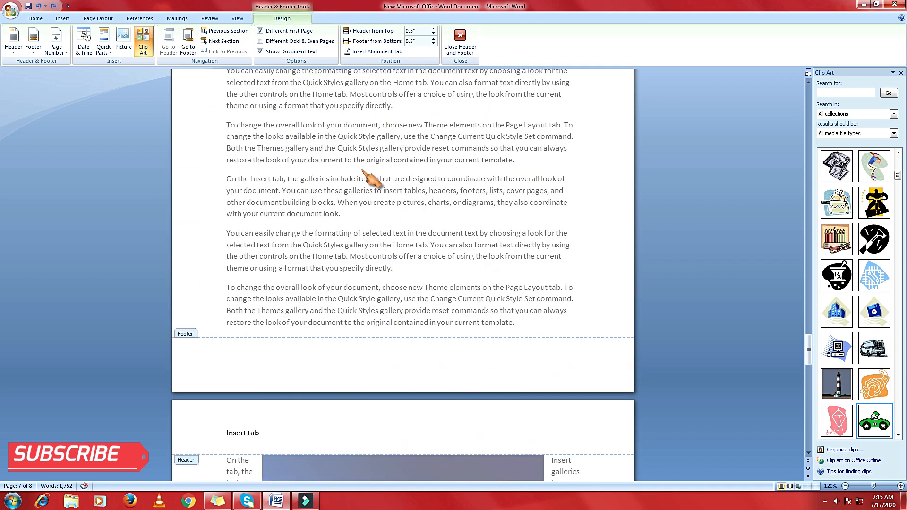
Browse the page number designs, insert the Circle, Right page number in the page margins and check it on page 7.
left_click(63, 18)
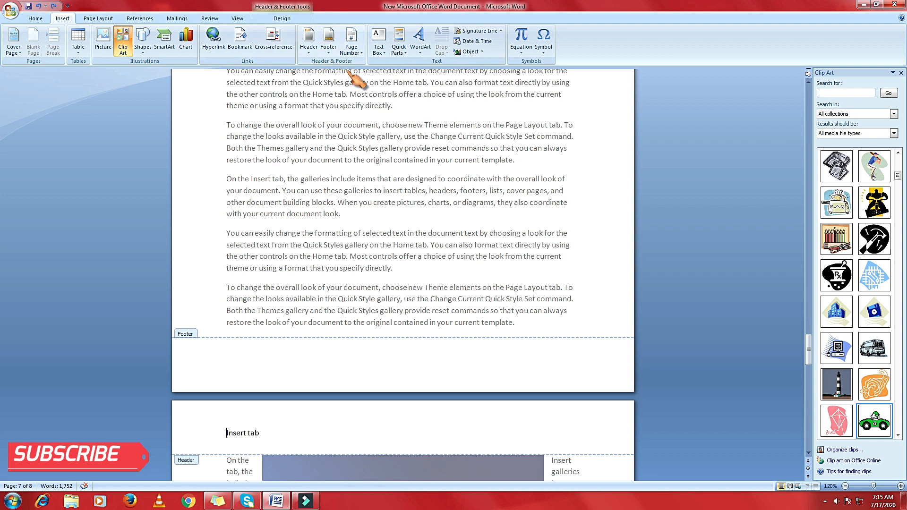
left_click(355, 50)
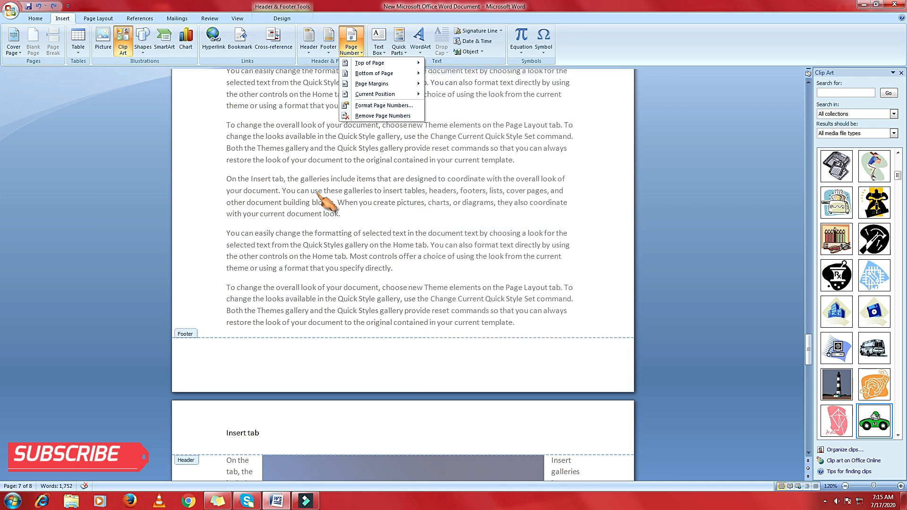
mouse_move(411, 65)
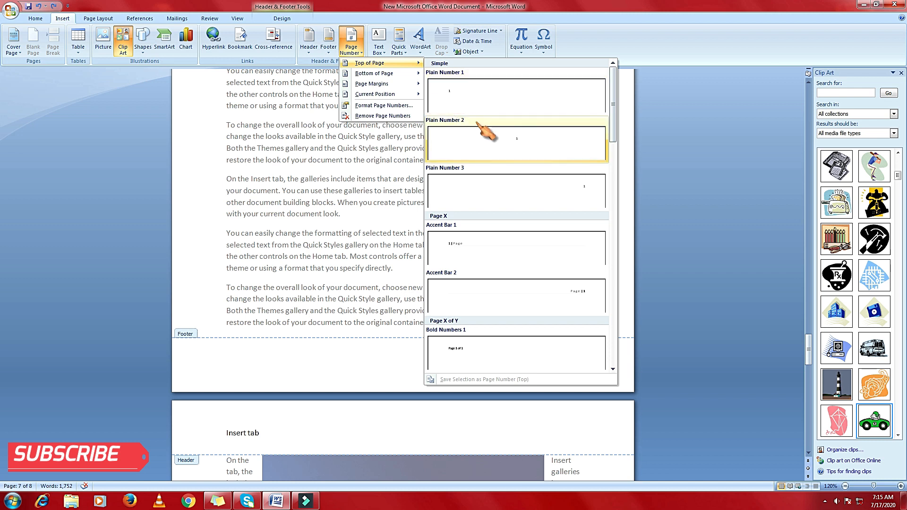
scroll(529, 203, "down", 6)
scroll(529, 203, "down", 10)
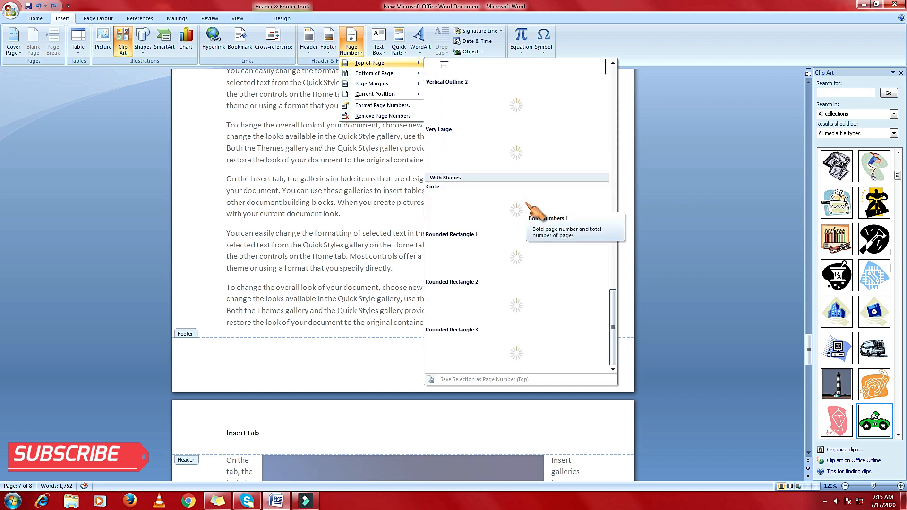
scroll(529, 204, "up", 15)
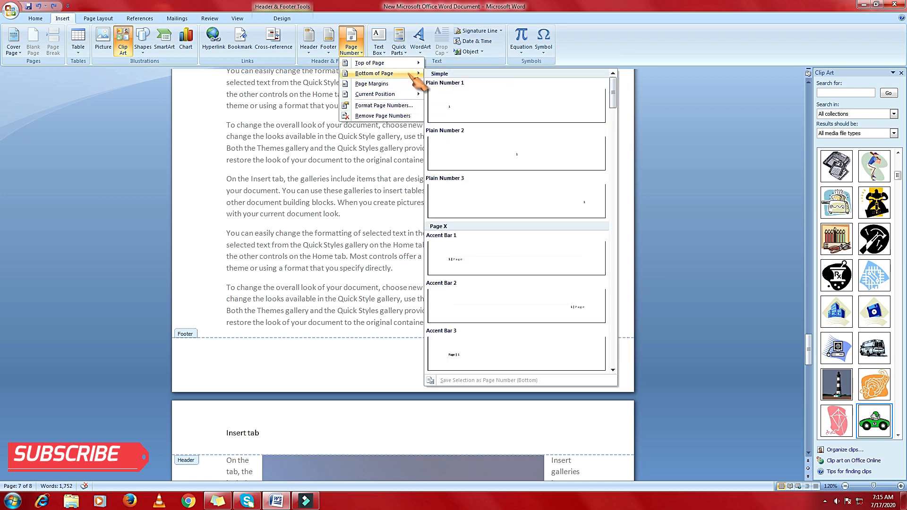
scroll(539, 253, "down", 15)
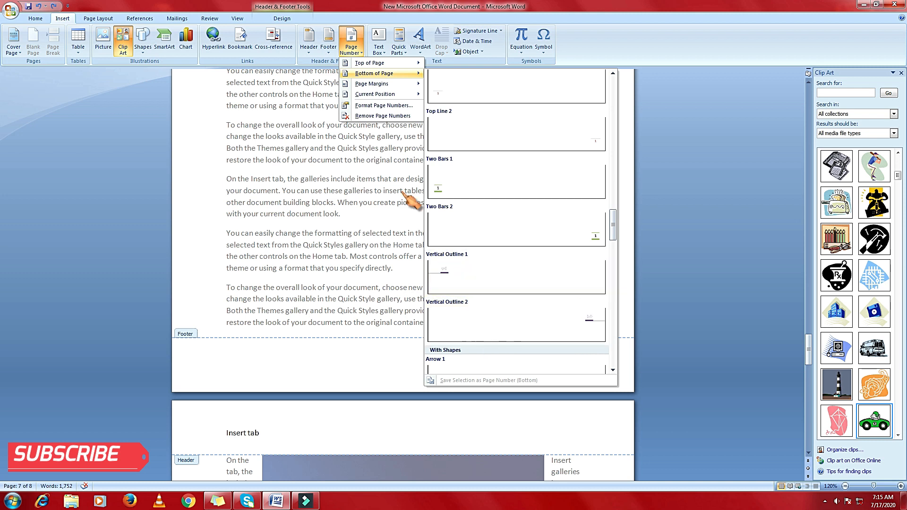
mouse_move(385, 88)
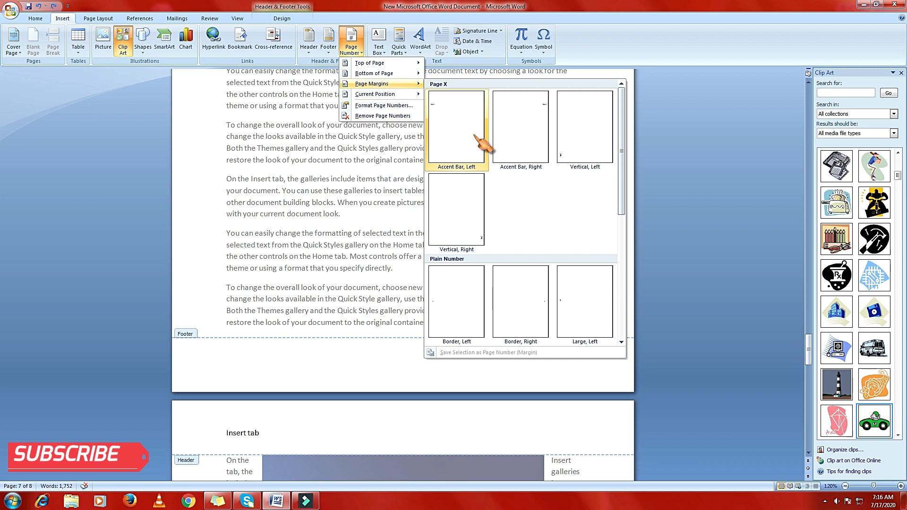
scroll(530, 312, "down", 3)
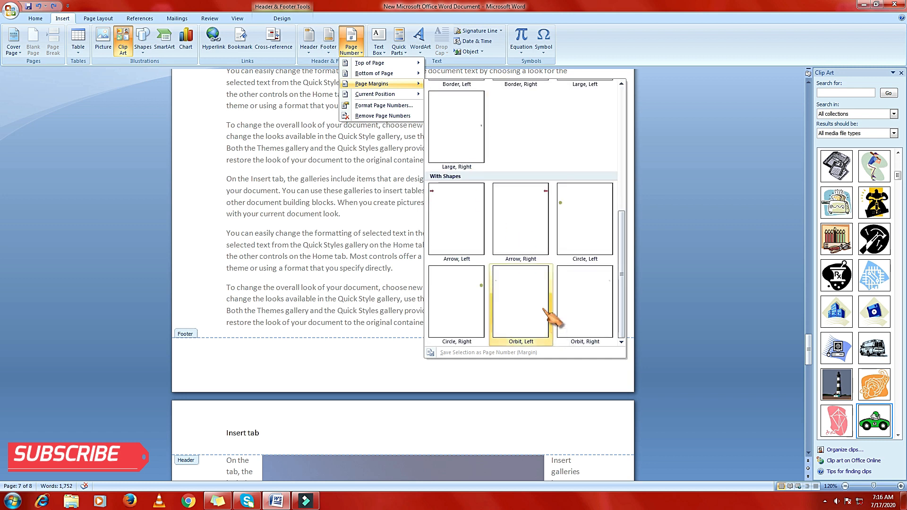
left_click(481, 295)
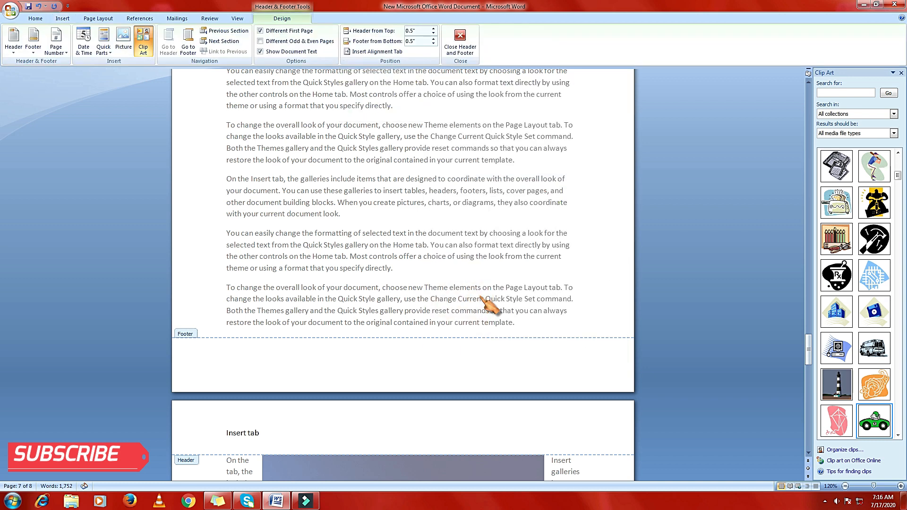
scroll(481, 298, "down", 10)
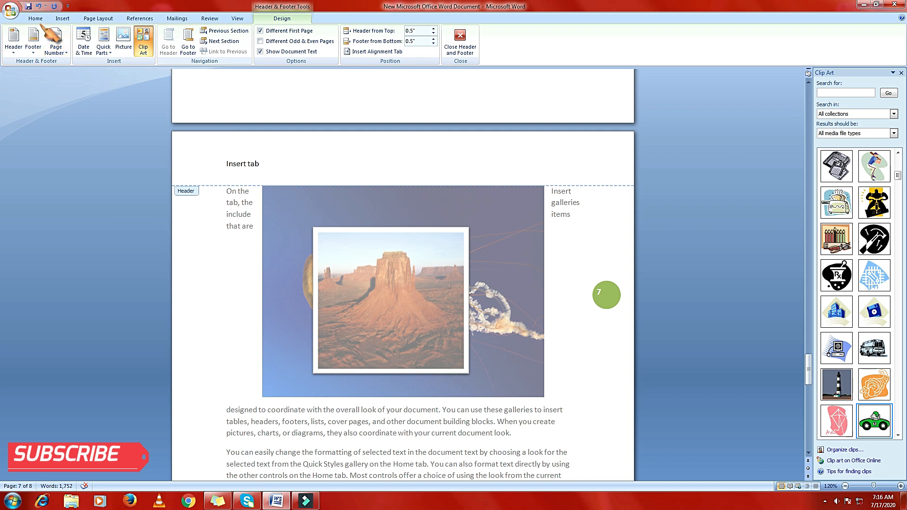
Insert the Accent Bar 1 page number at the current position, in front of the "Insert tab" header text.
left_click(62, 23)
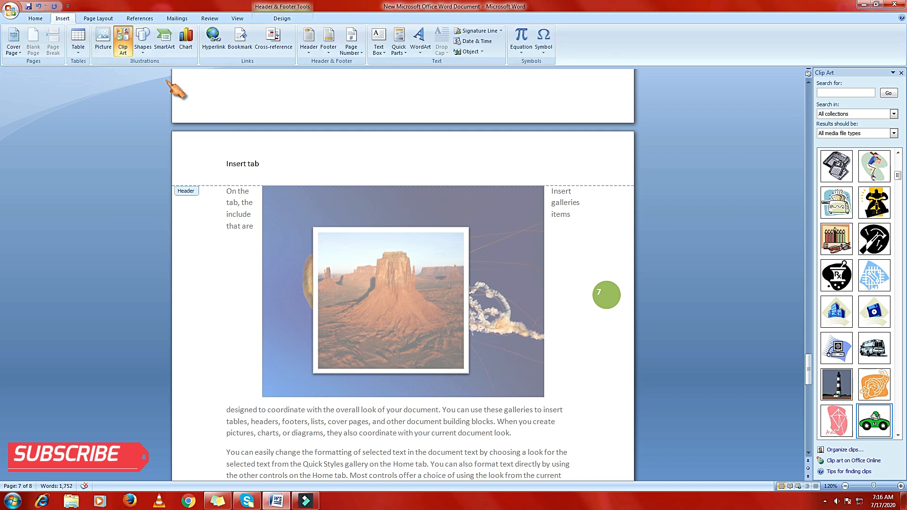
left_click(361, 53)
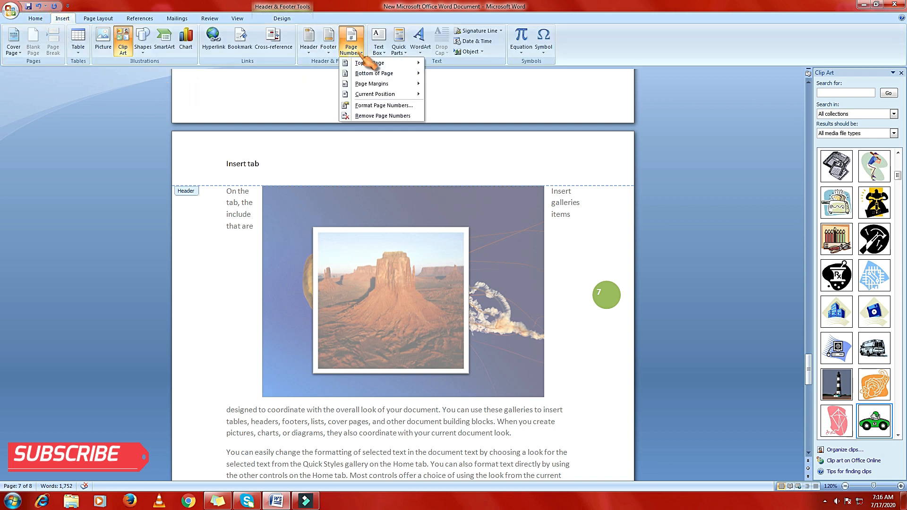
mouse_move(368, 94)
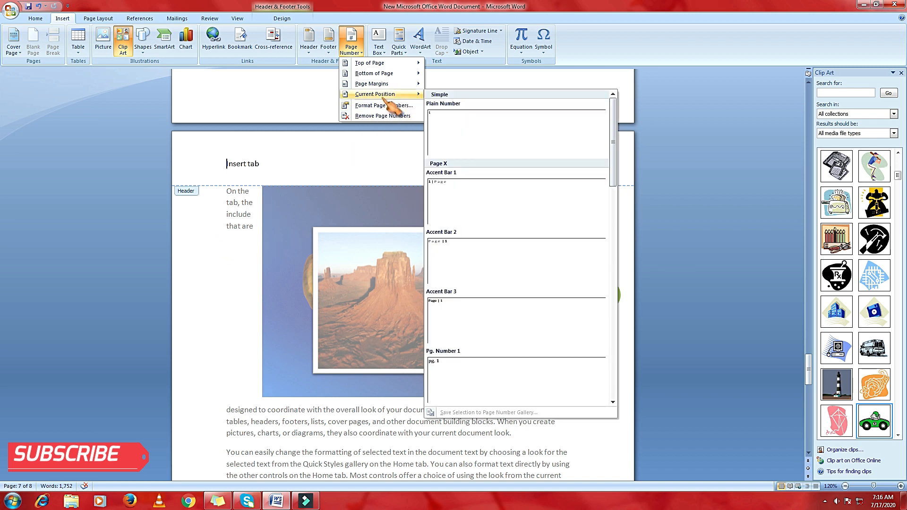
left_click(466, 197)
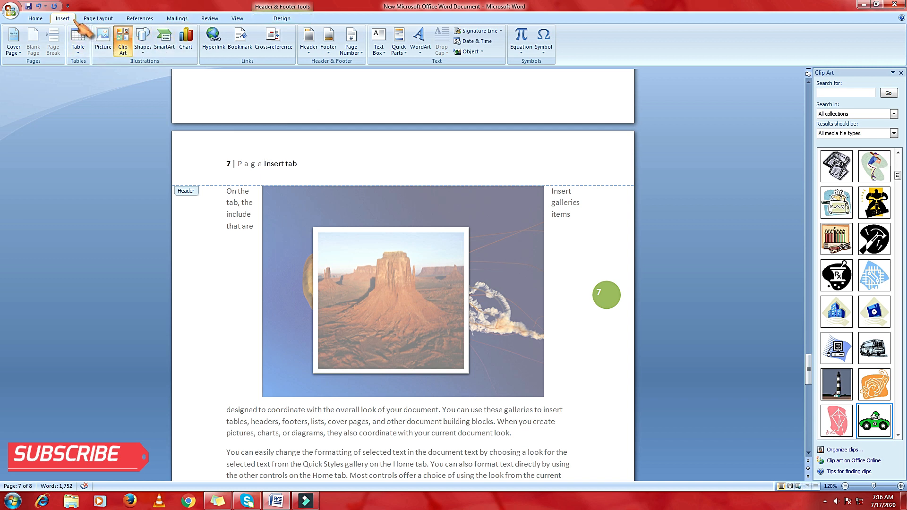
left_click(354, 51)
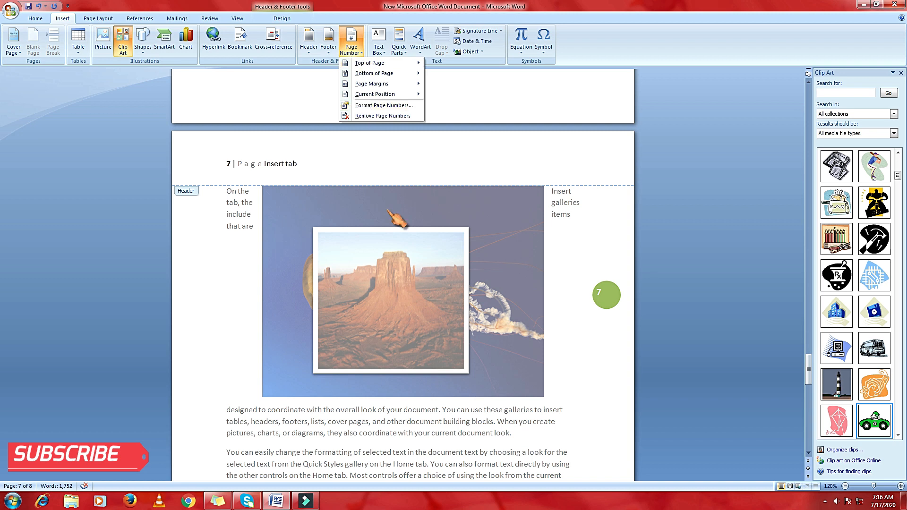
left_click(590, 364)
scroll(477, 335, "down", 5)
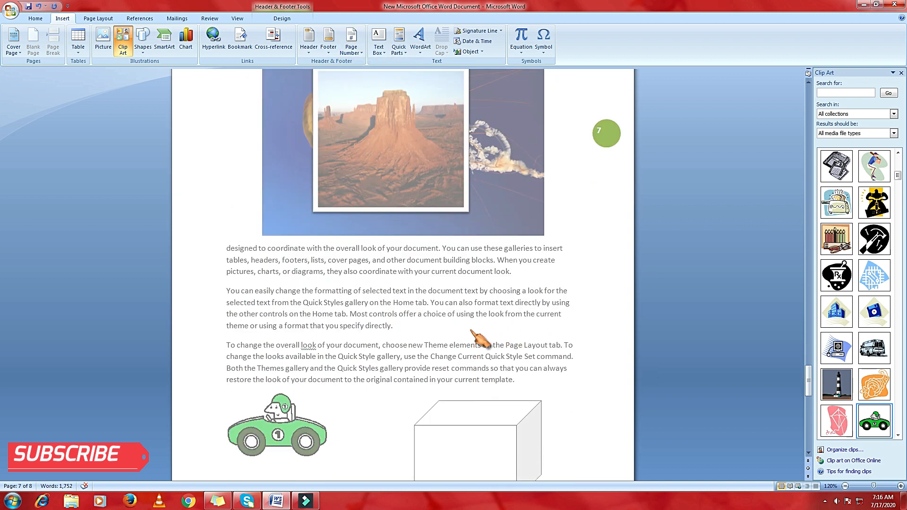
left_click(382, 52)
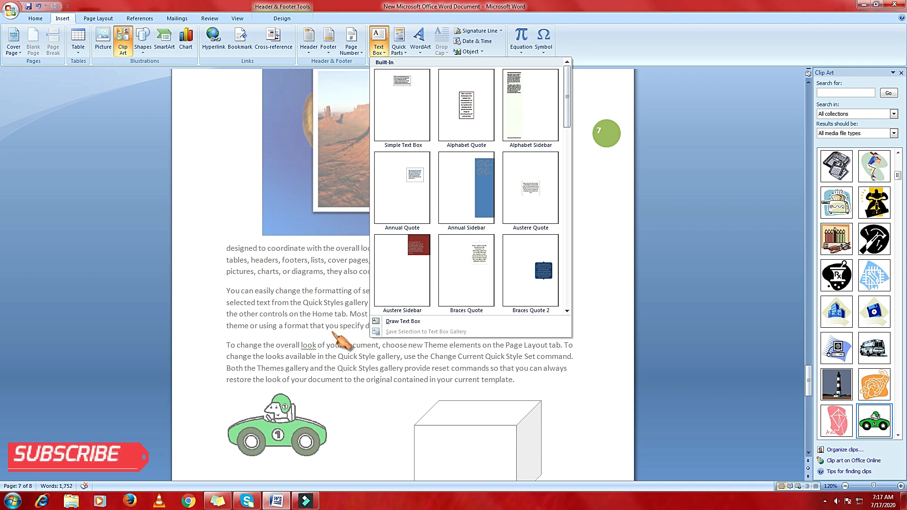
left_click(587, 322)
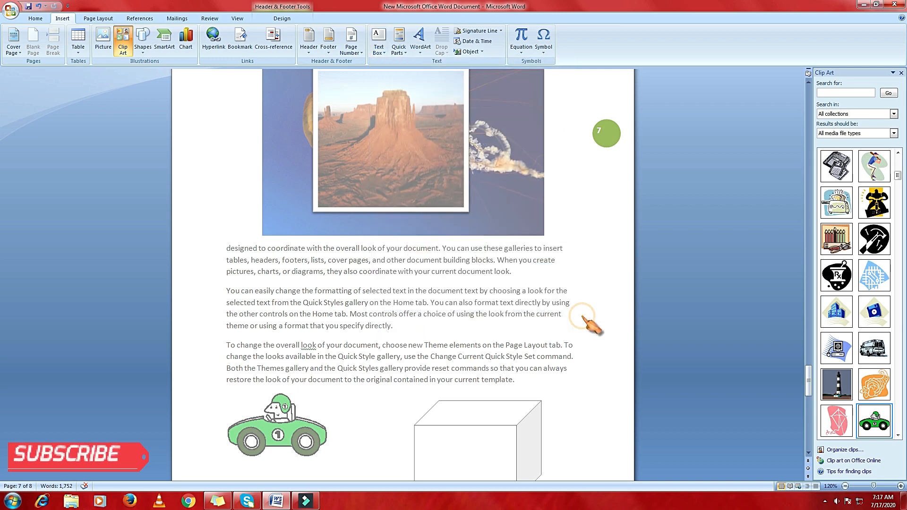
Check the inserted page numbers in the header and margins across the surrounding pages.
scroll(588, 320, "down", 15)
scroll(571, 348, "down", 3)
scroll(571, 345, "up", 20)
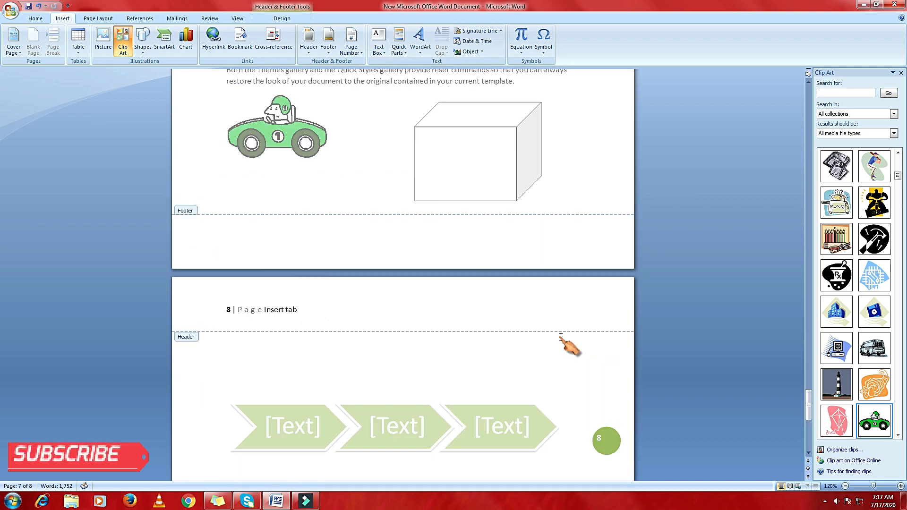
scroll(570, 349, "down", 15)
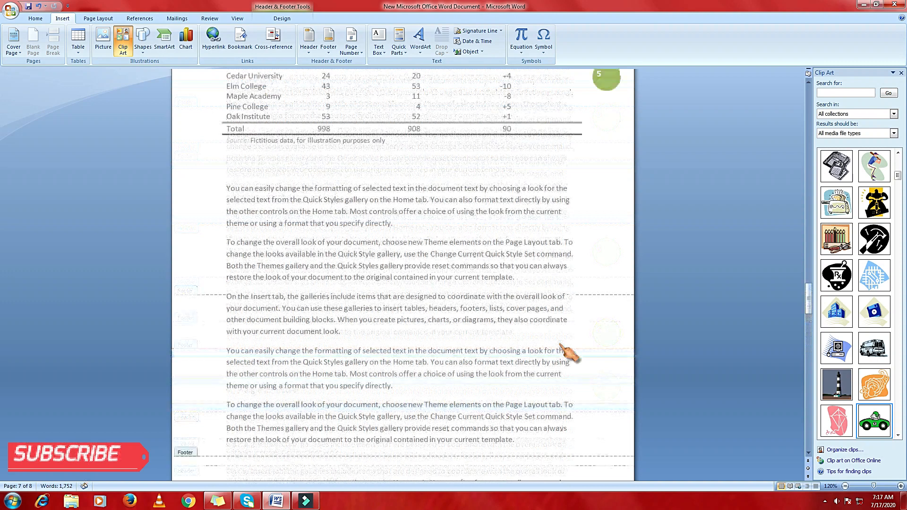
scroll(570, 352, "down", 4)
scroll(570, 350, "up", 20)
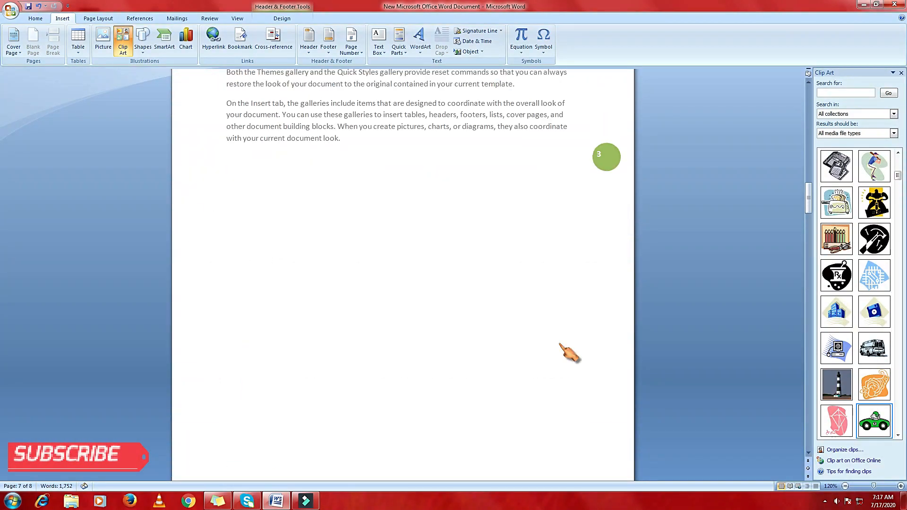
Insert the built-in Braces Quote 2 text box on page 3 and clear its placeholder text.
left_click(433, 343)
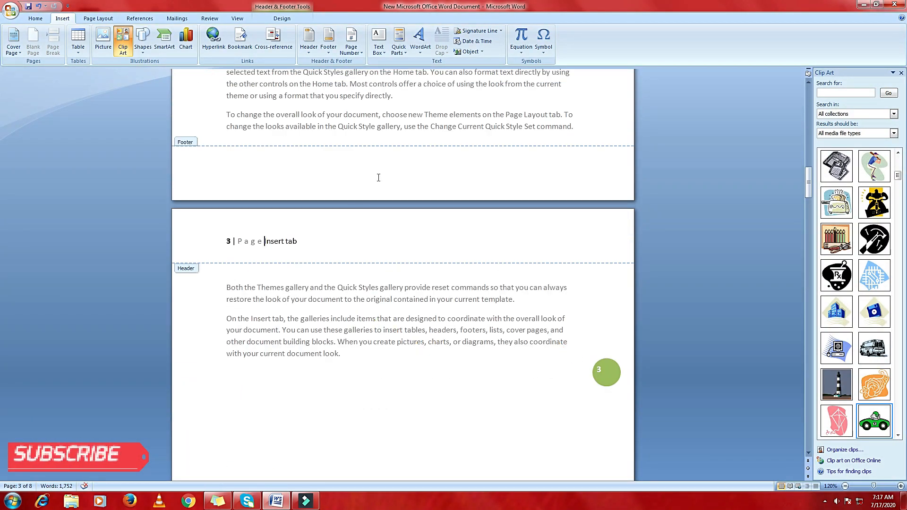
left_click(378, 40)
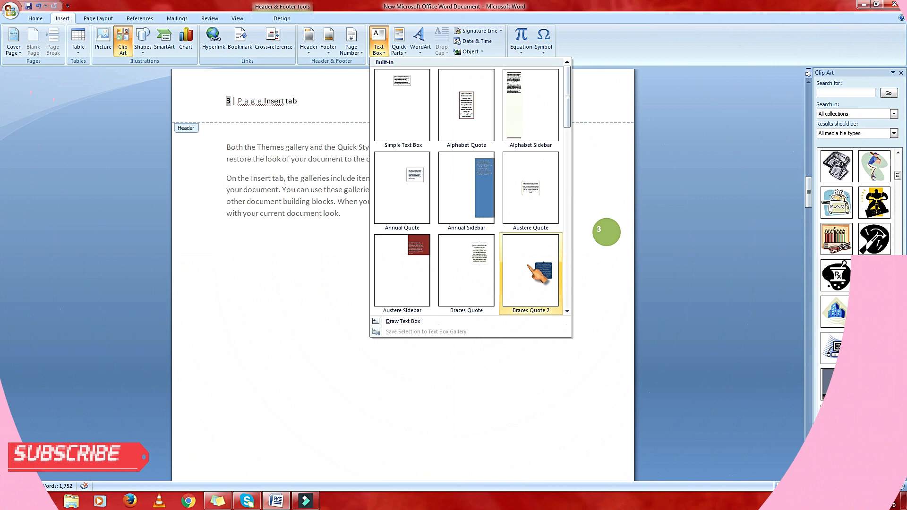
left_click(534, 272)
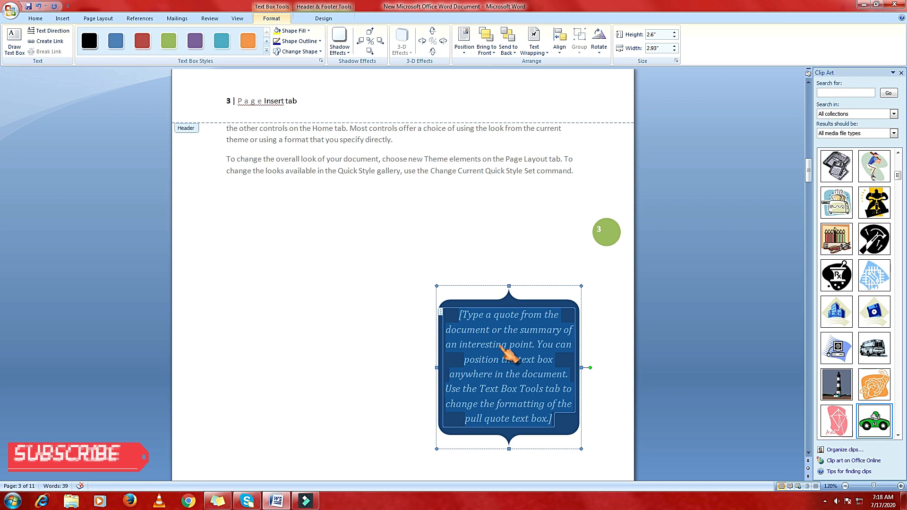
key("Delete")
scroll(286, 172, "up", 5)
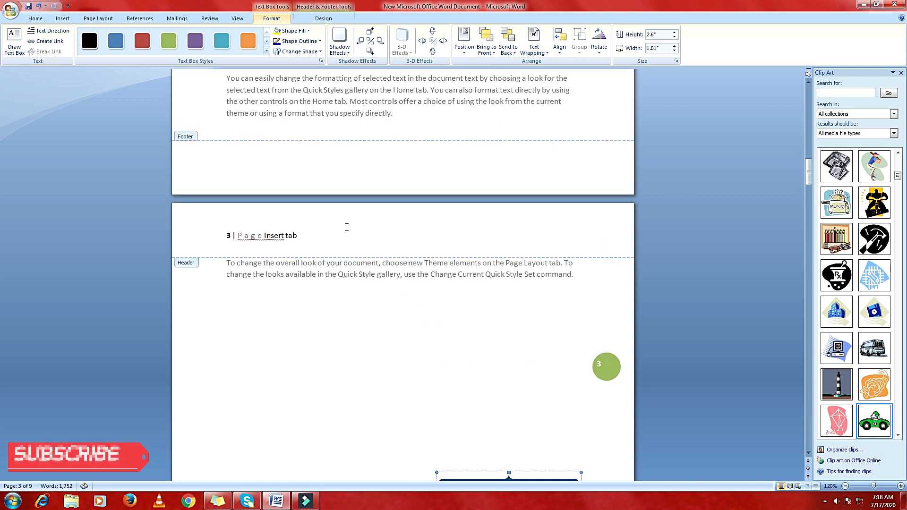
Copy the "On the Insert tab" paragraph on page 4 and paste it into the empty blue quote text box.
scroll(368, 279, "down", 1)
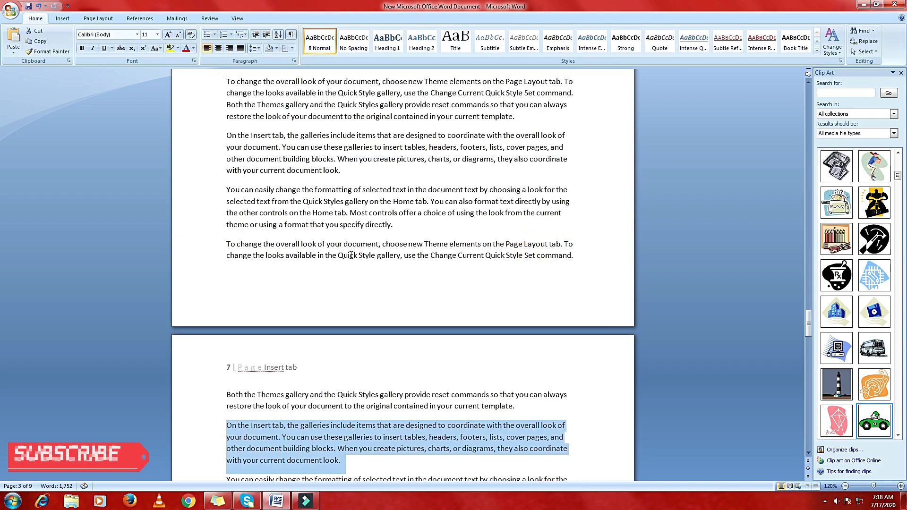
scroll(351, 255, "down", 4)
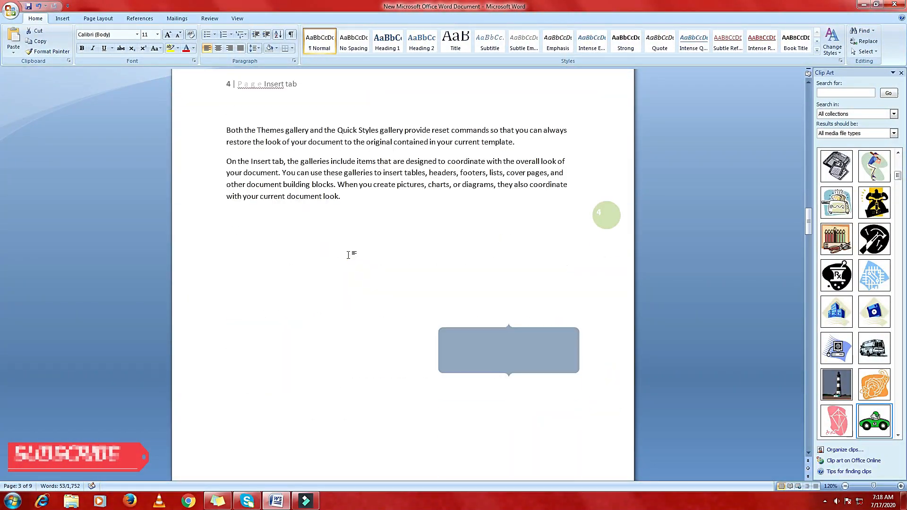
left_click(348, 256)
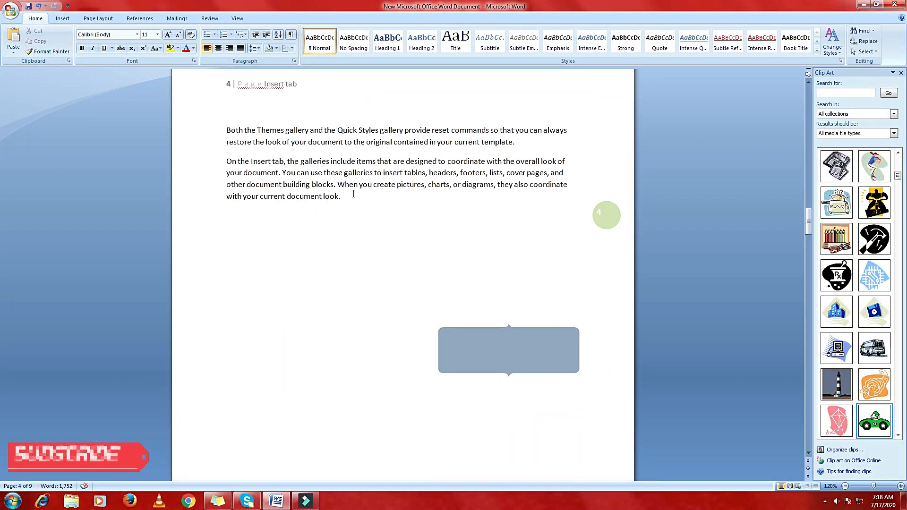
left_click_drag(342, 197, 226, 159)
key("ctrl+c")
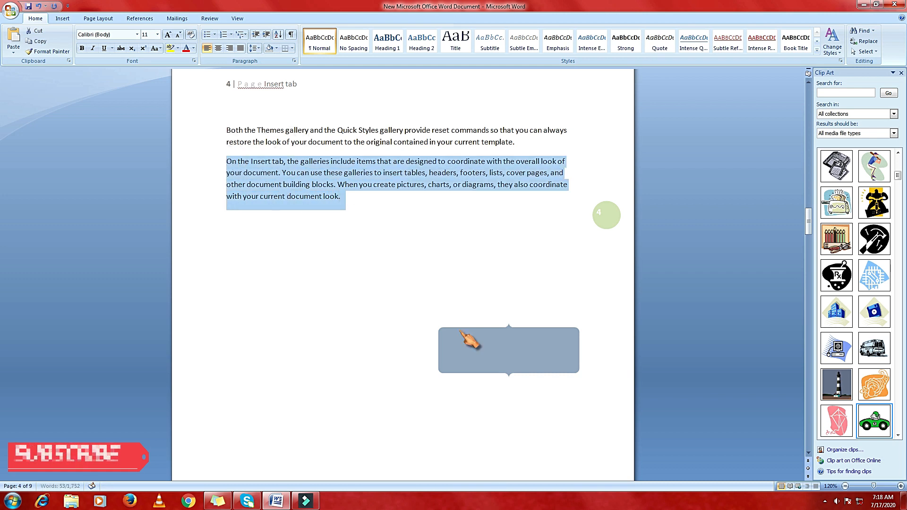
double_click(504, 363)
left_click(491, 343)
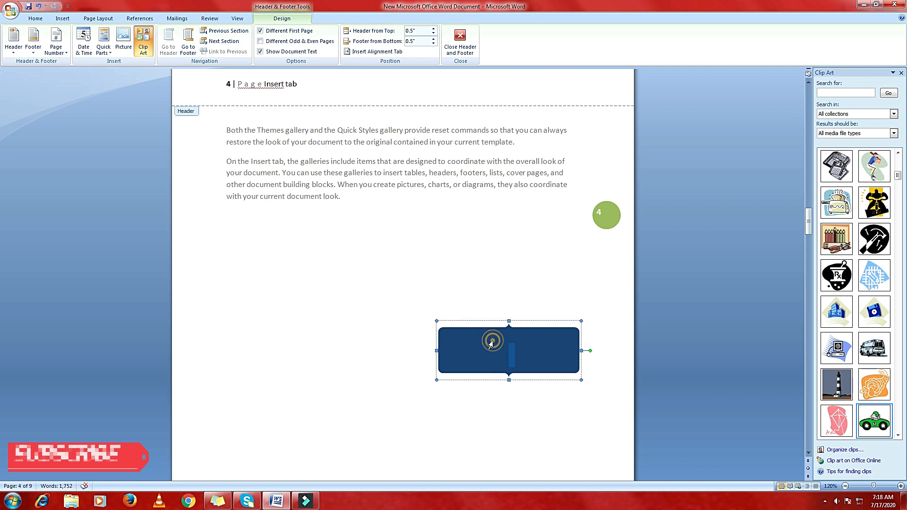
key("ctrl+v")
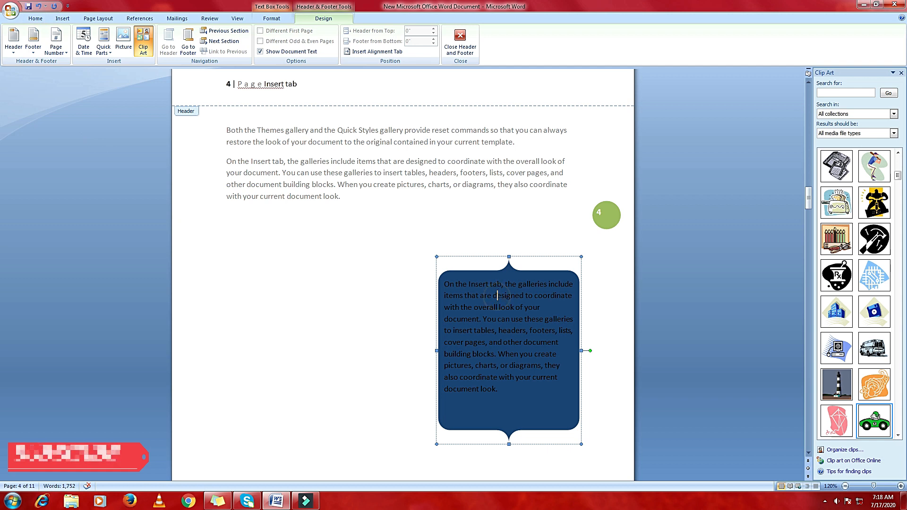
Apply the light red vertical gradient text box style to the quote box.
left_click(273, 19)
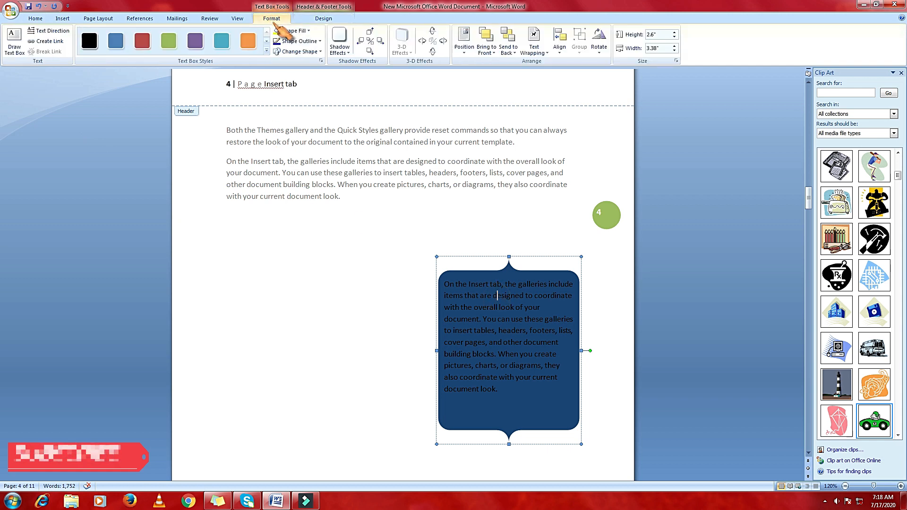
left_click(267, 51)
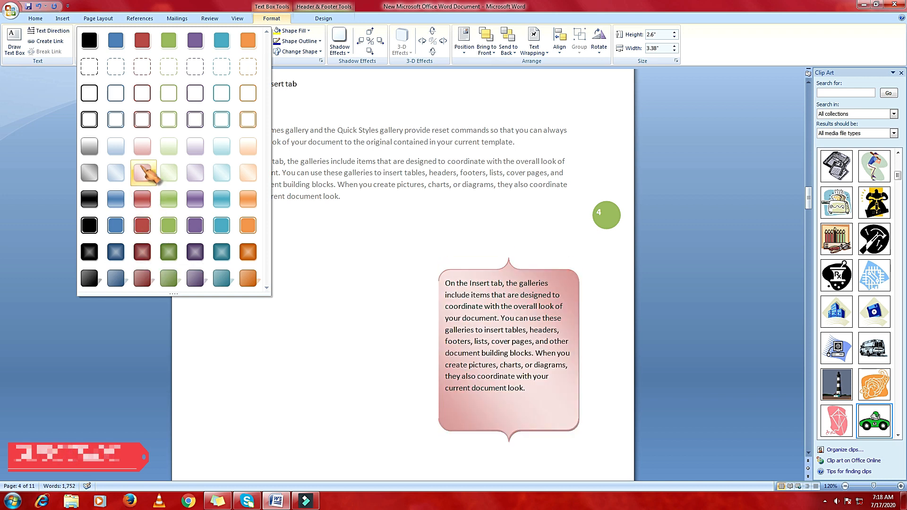
left_click(142, 148)
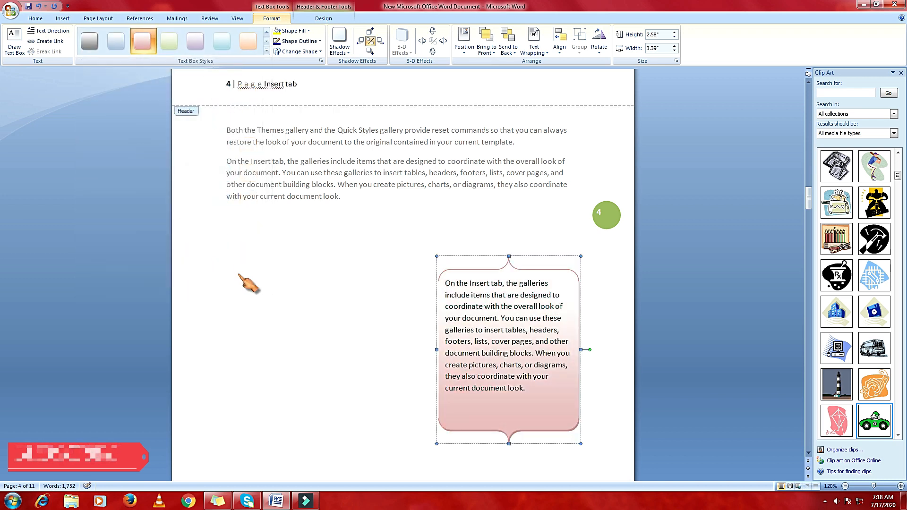
Browse the WordArt styles and close the gallery without choosing one.
left_click(62, 18)
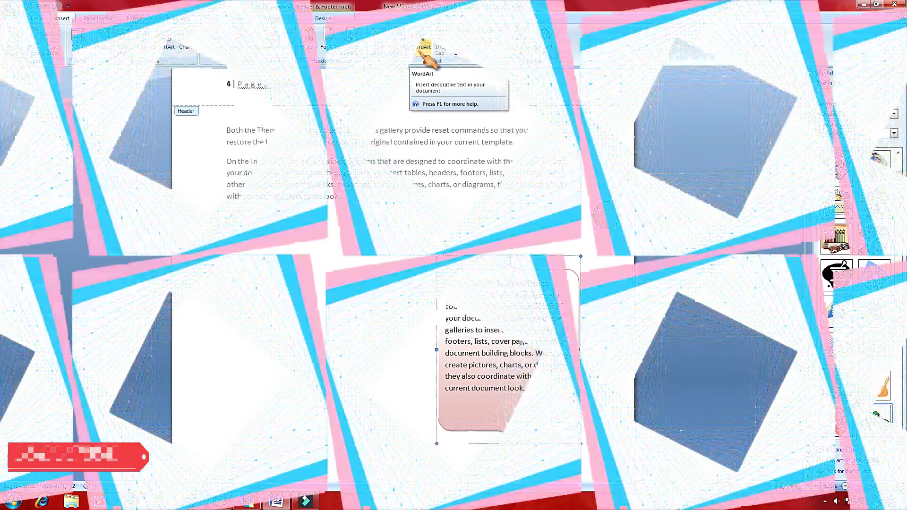
left_click(420, 40)
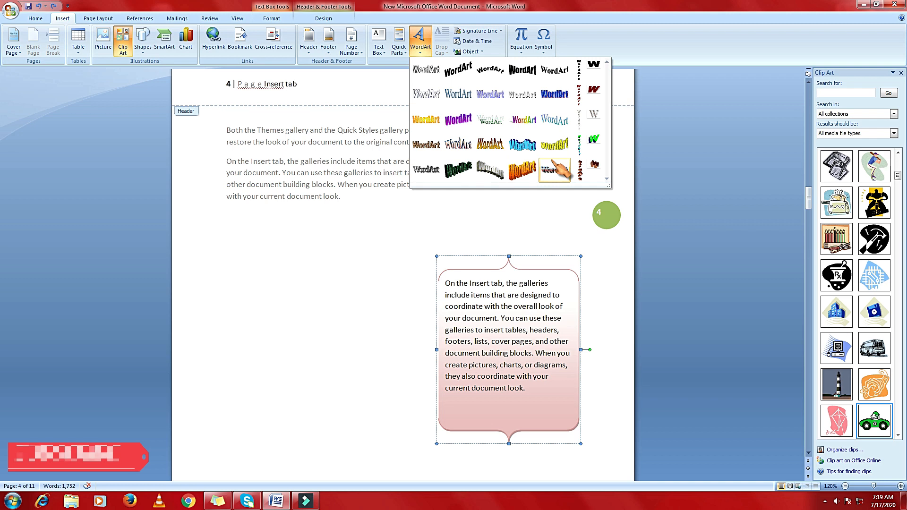
left_click(282, 298)
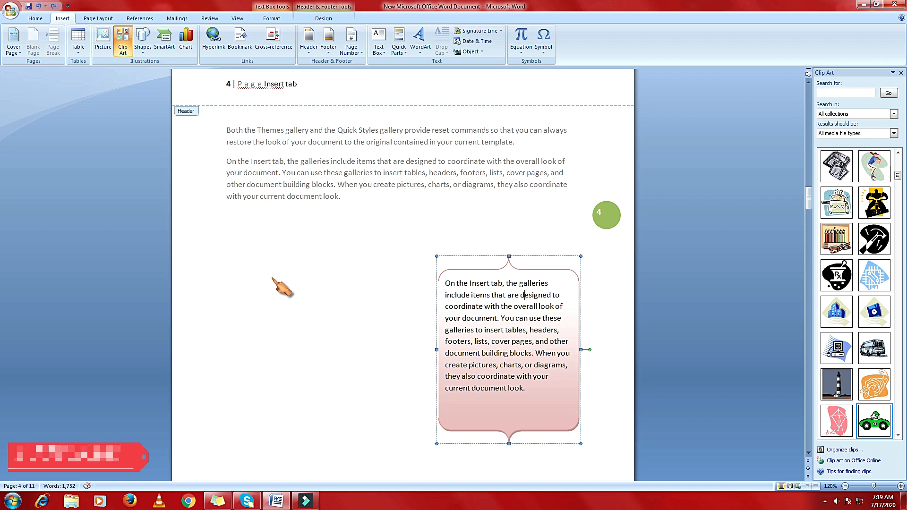
Check the red quote box on the following pages and undo the paragraph pasted into it.
scroll(304, 284, "down", 10)
scroll(354, 299, "up", 6)
scroll(354, 299, "down", 5)
scroll(346, 292, "down", 7)
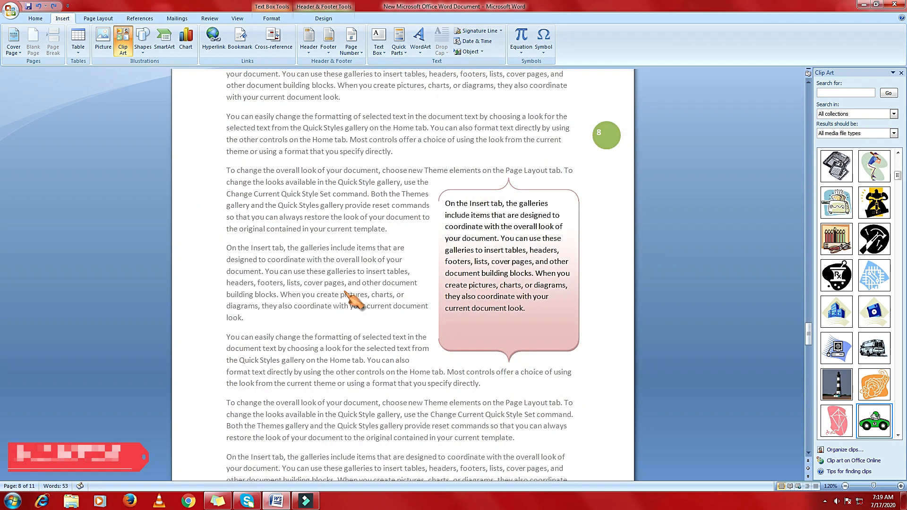
scroll(310, 299, "up", 1)
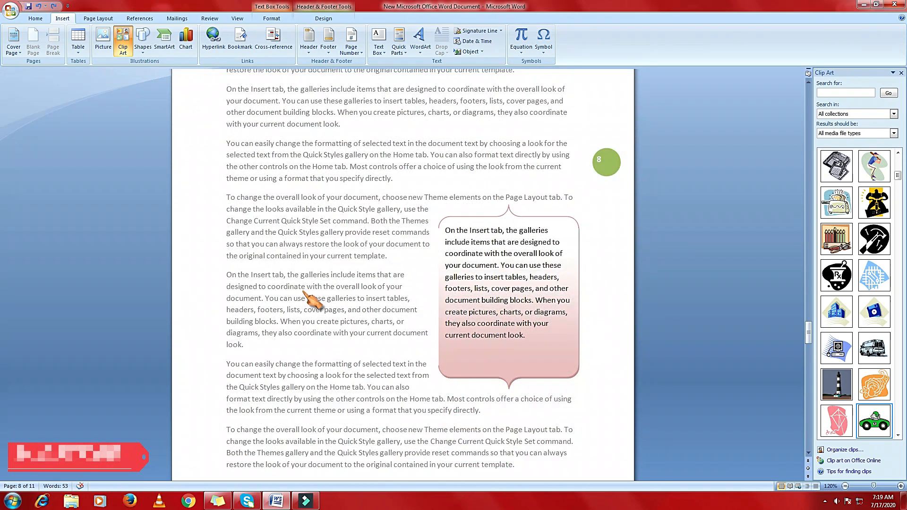
key("ctrl+z")
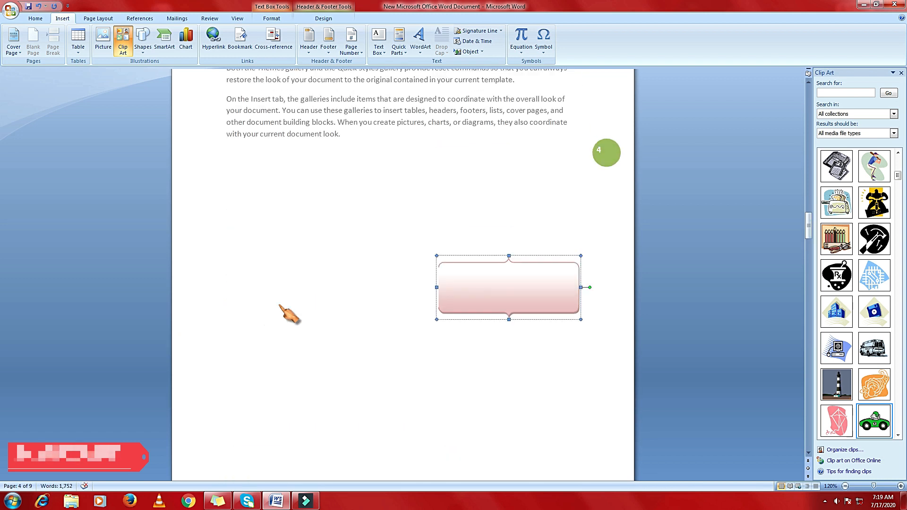
Check the emptied red quote box on the other pages and delete it from page 4.
scroll(357, 312, "down", 20)
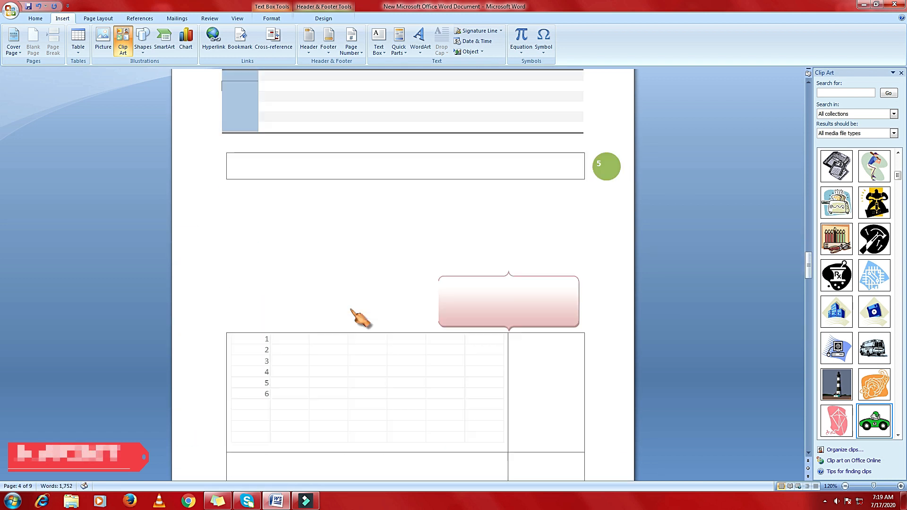
scroll(361, 319, "down", 7)
scroll(362, 319, "up", 20)
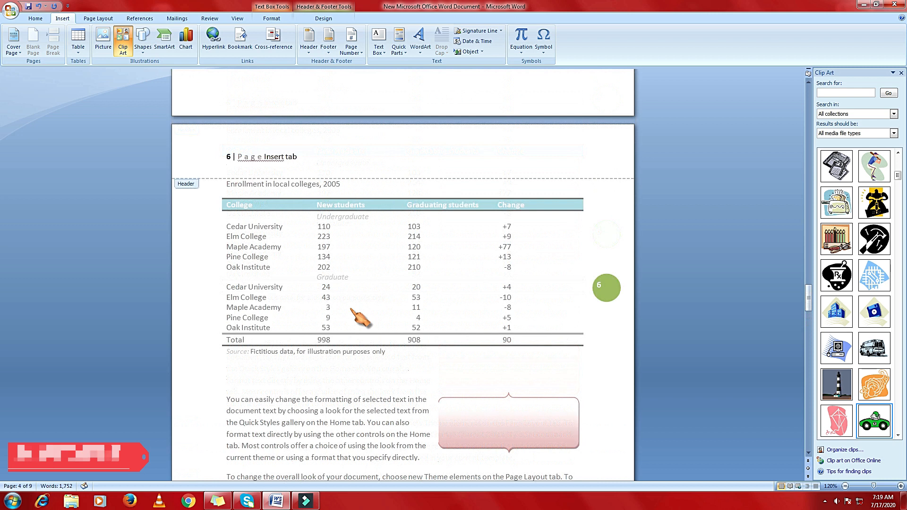
scroll(361, 317, "up", 20)
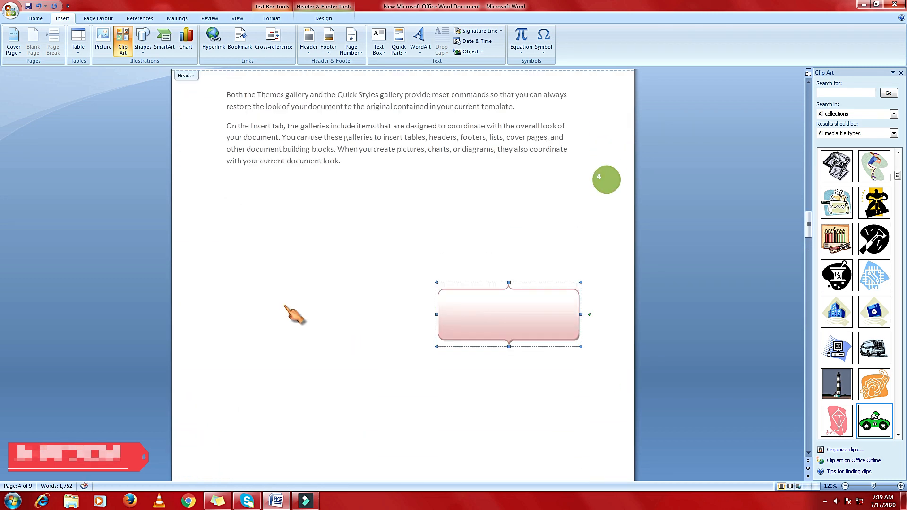
key("Delete")
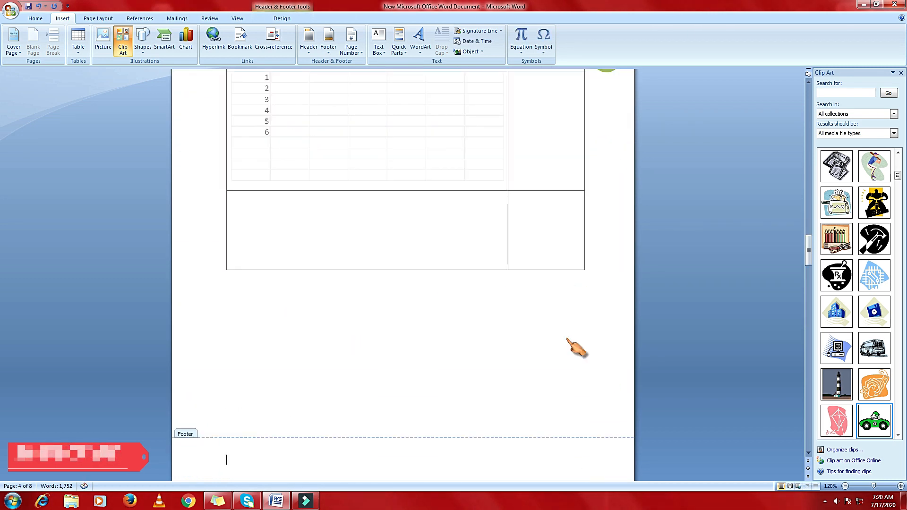
Return to the body text and place the cursor in the blank area below the last paragraph on page 3.
scroll(265, 341, "down", 3)
scroll(306, 347, "up", 3)
scroll(296, 337, "up", 20)
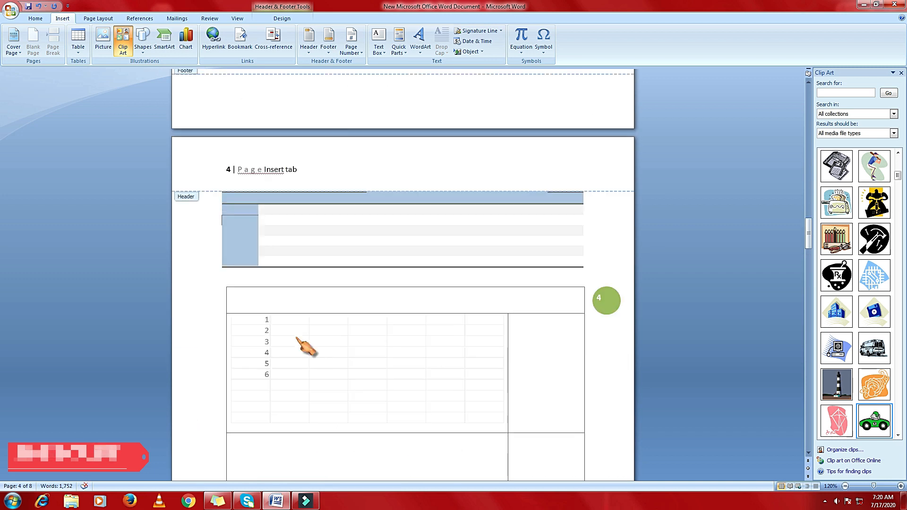
scroll(296, 337, "down", 6)
left_click(292, 324)
scroll(284, 328, "up", 5)
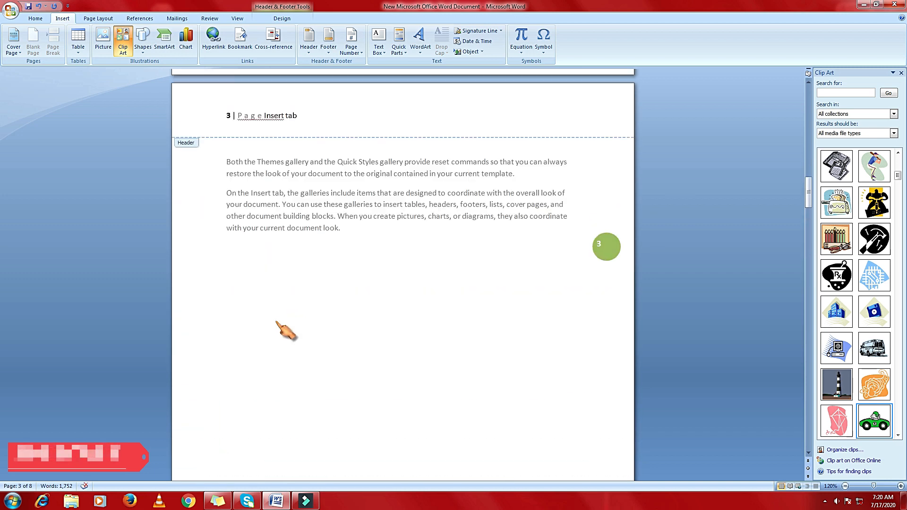
left_click(367, 226)
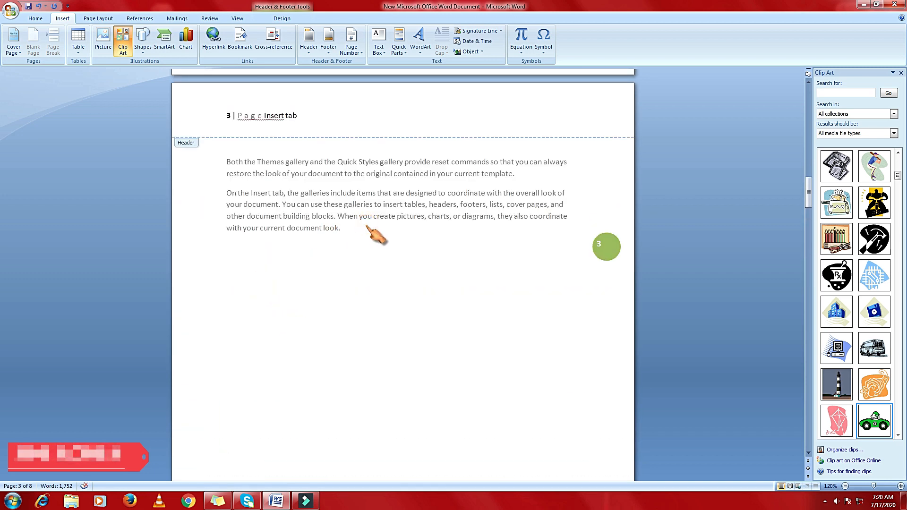
double_click(367, 226)
left_click(334, 266)
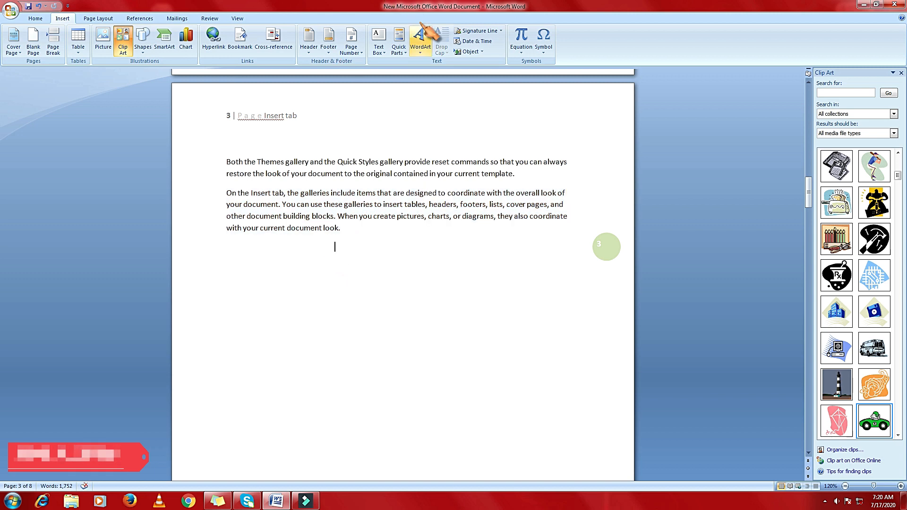
Insert WordArt in the green style with a pale shadow from the third row, entering a first name as its text.
left_click(420, 47)
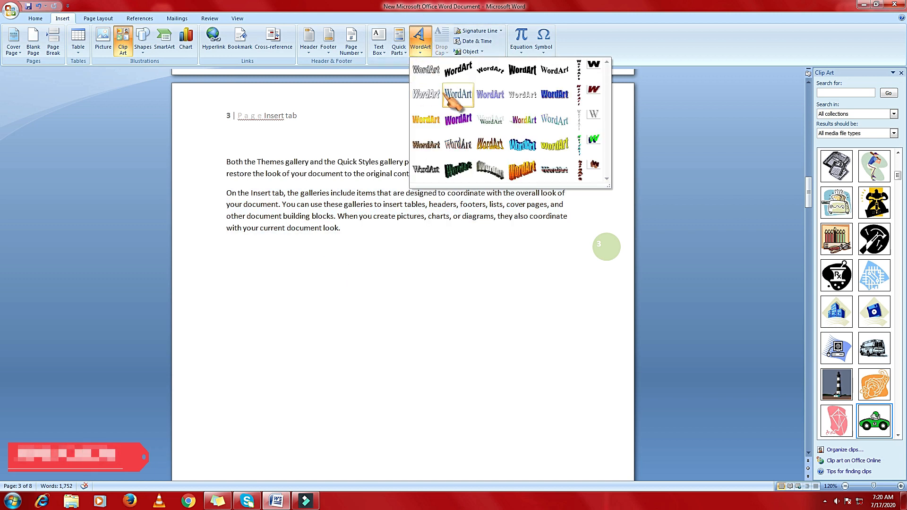
left_click(492, 122)
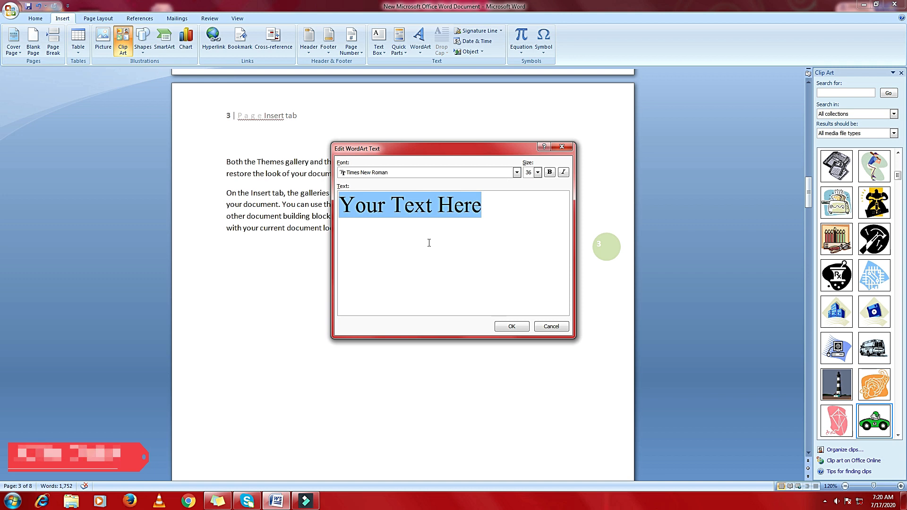
type("S")
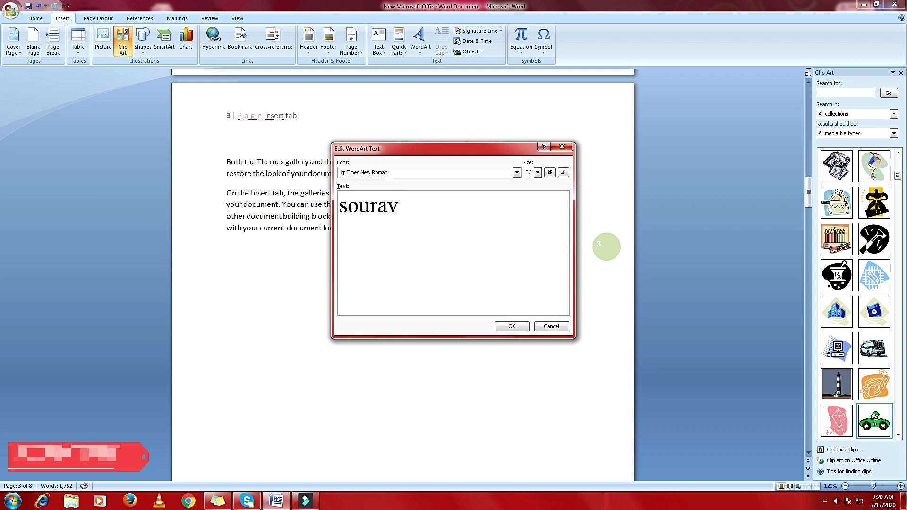
left_click(512, 329)
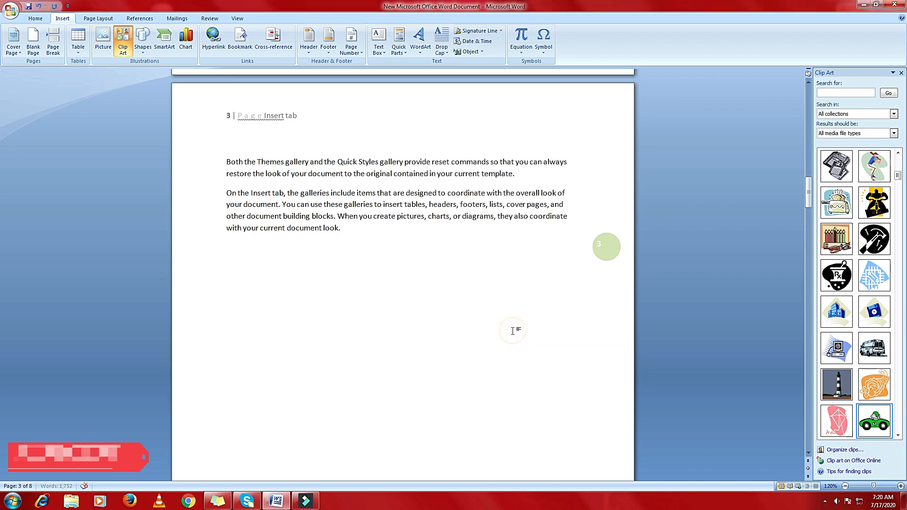
scroll(441, 310, "down", 15)
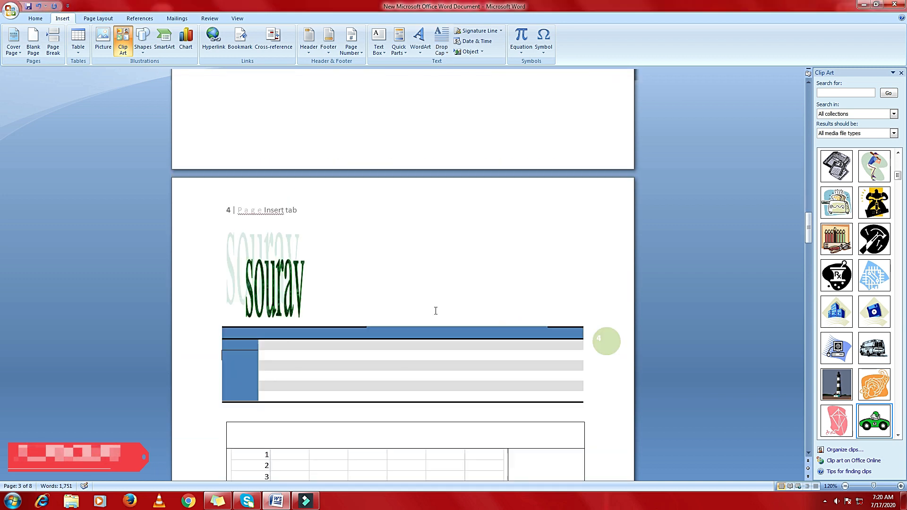
Enlarge the WordArt below the last paragraph on page 3 to about 4.5" wide and 2.25" high.
left_click(235, 251)
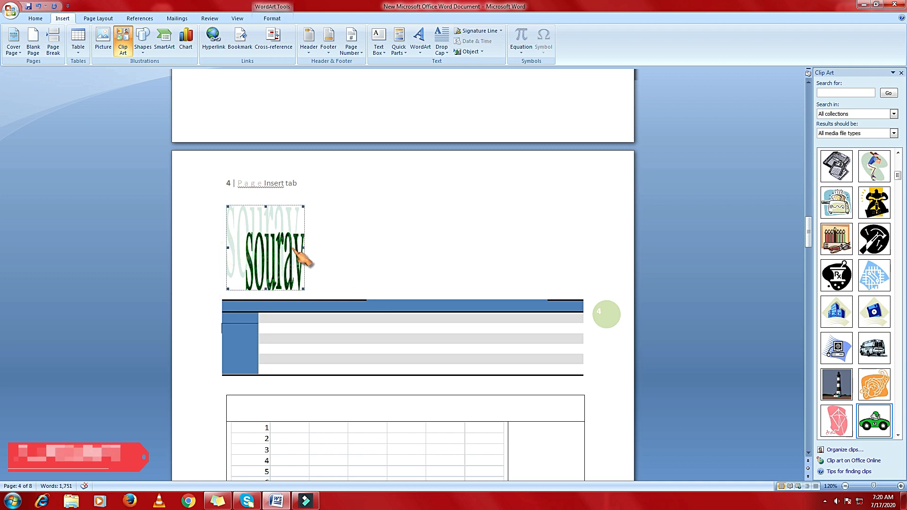
left_click_drag(304, 247, 389, 107)
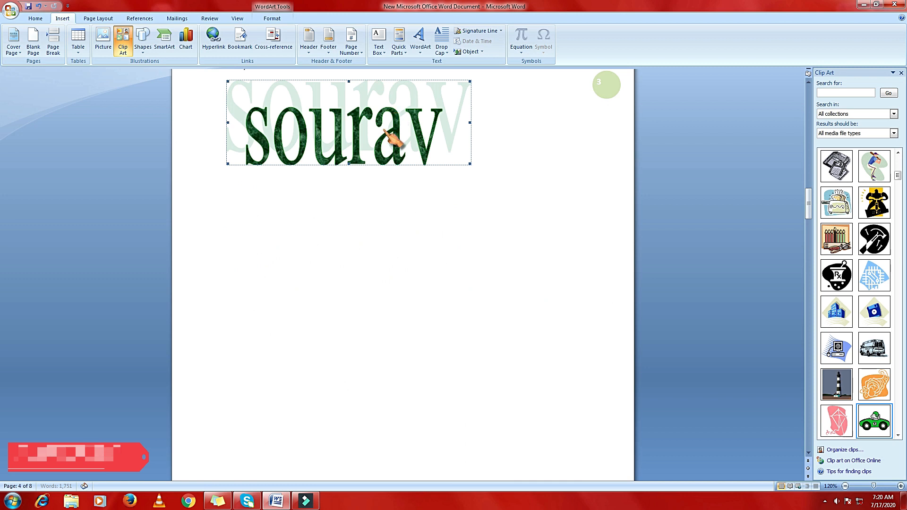
scroll(392, 196, "down", 1)
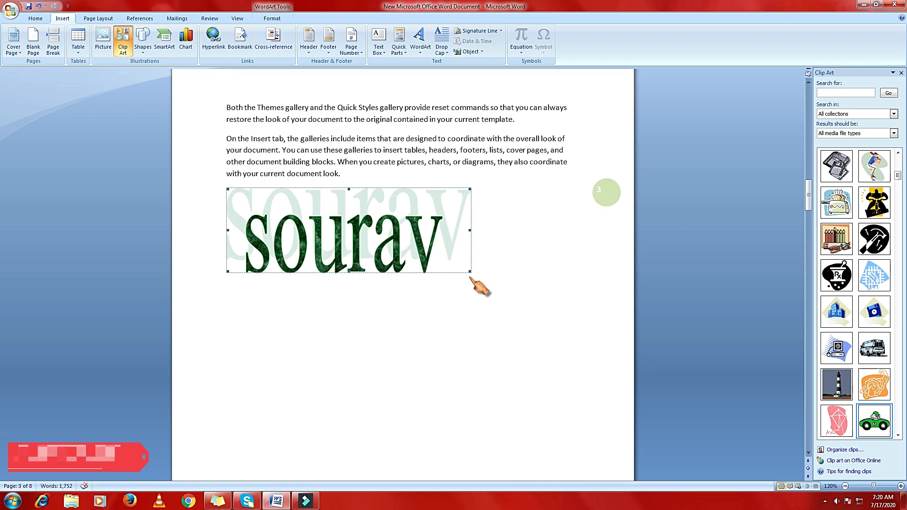
left_click_drag(471, 272, 532, 338)
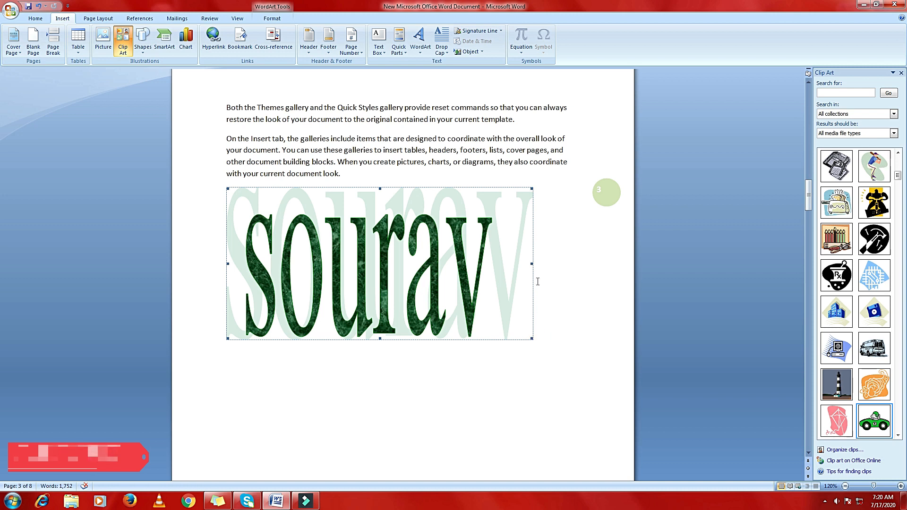
left_click(420, 54)
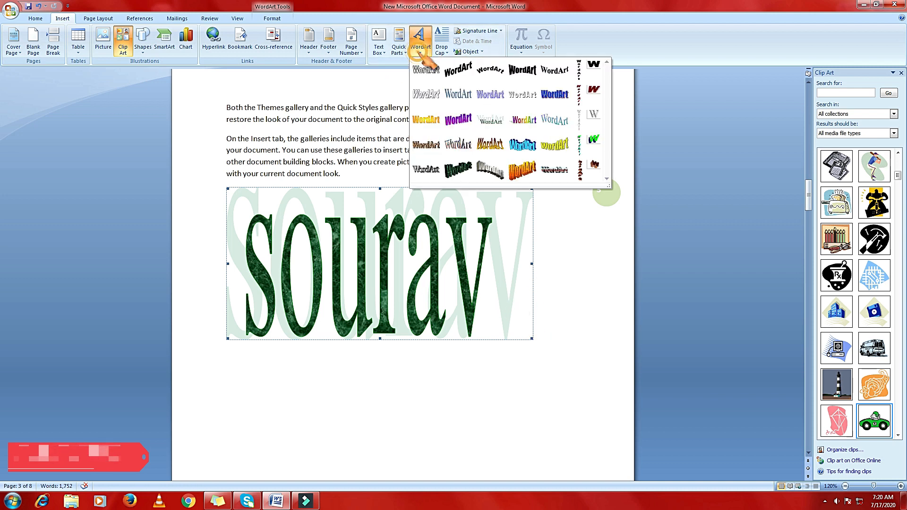
left_click(468, 169)
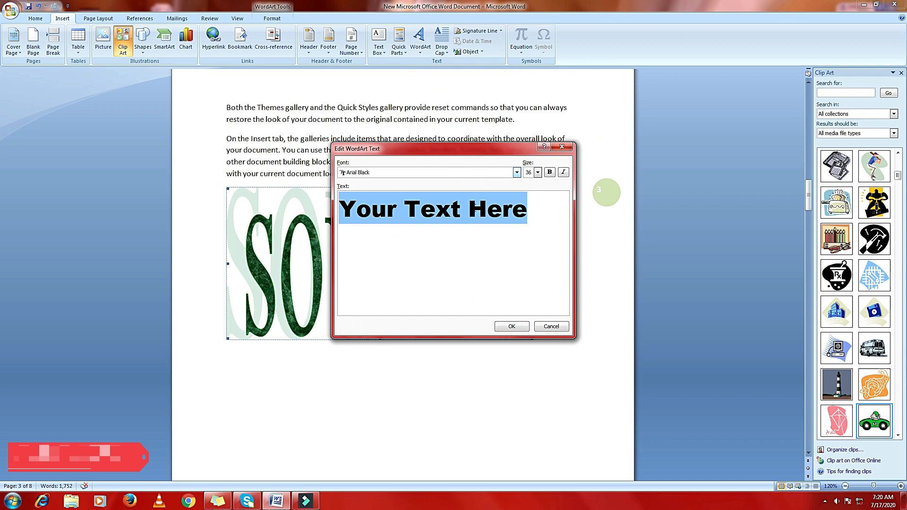
left_click(551, 327)
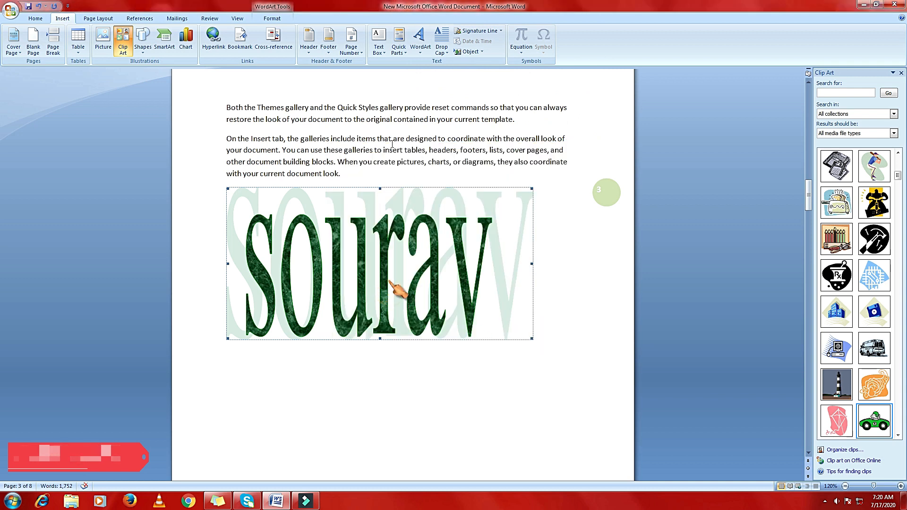
left_click(274, 20)
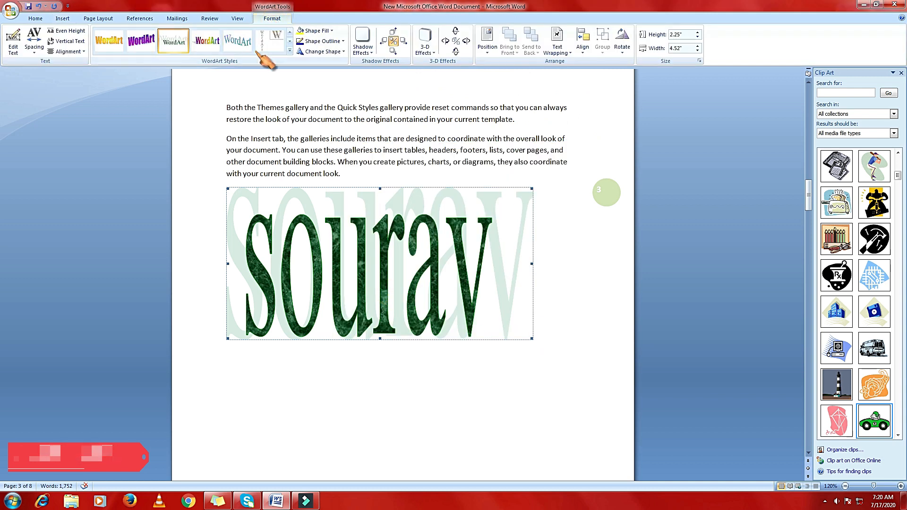
left_click(289, 50)
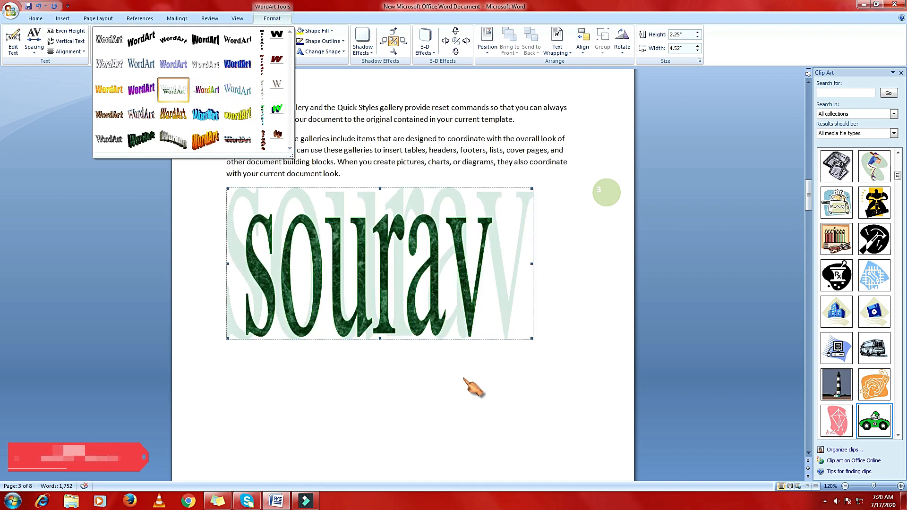
left_click(455, 367)
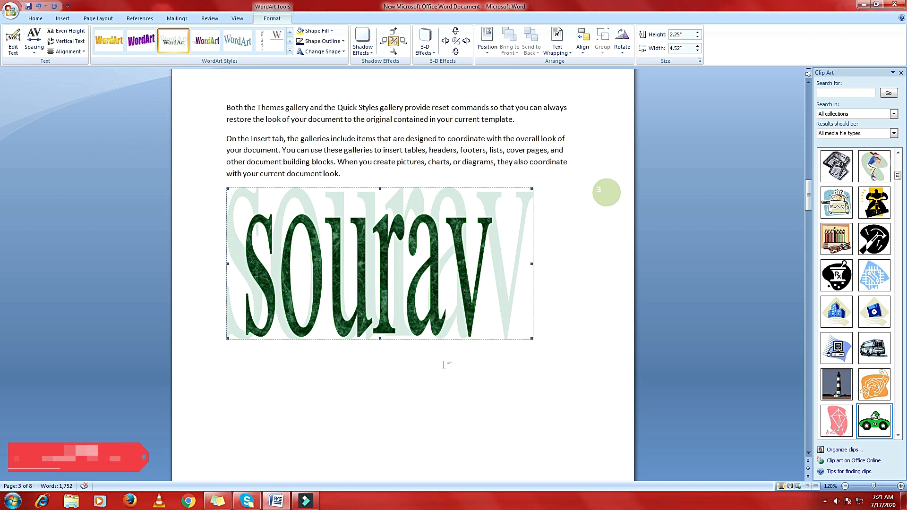
Apply a Dropped drop cap to the first paragraph on page 6.
left_click(63, 19)
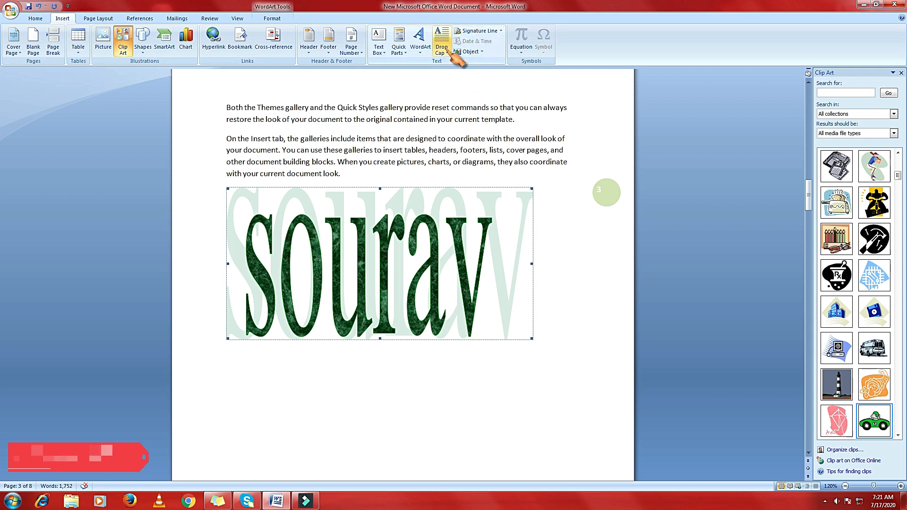
scroll(505, 410, "down", 10)
scroll(505, 409, "down", 20)
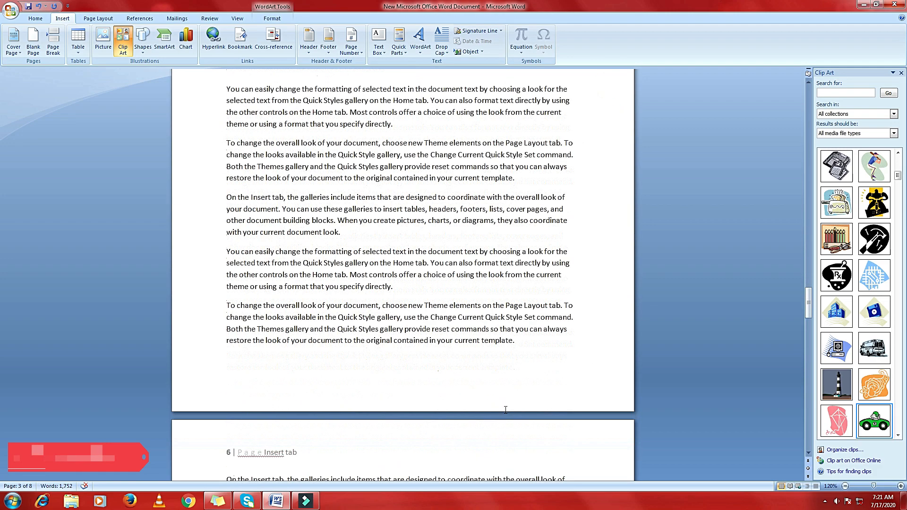
scroll(607, 287, "down", 6)
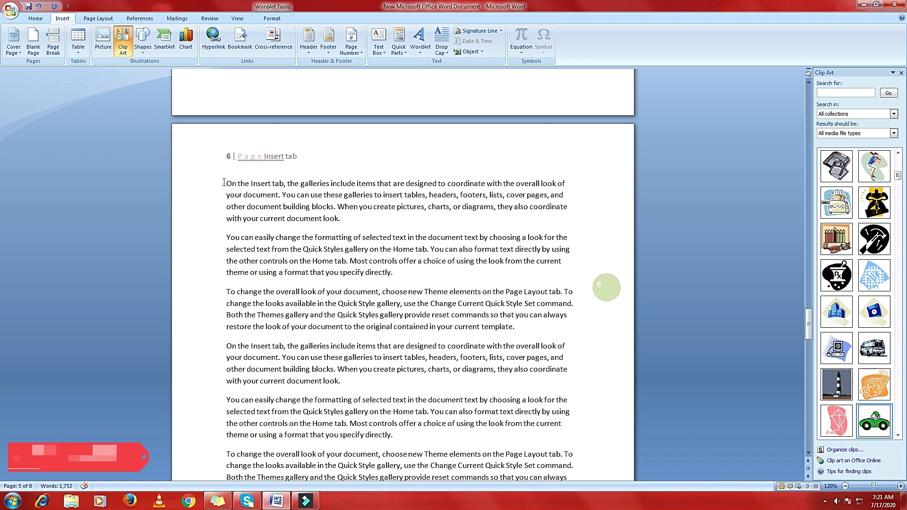
left_click_drag(224, 183, 370, 215)
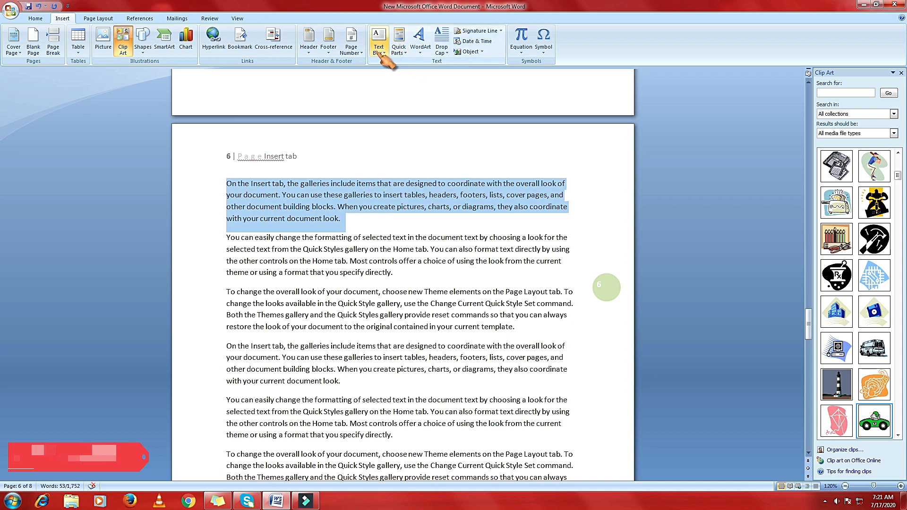
left_click(442, 47)
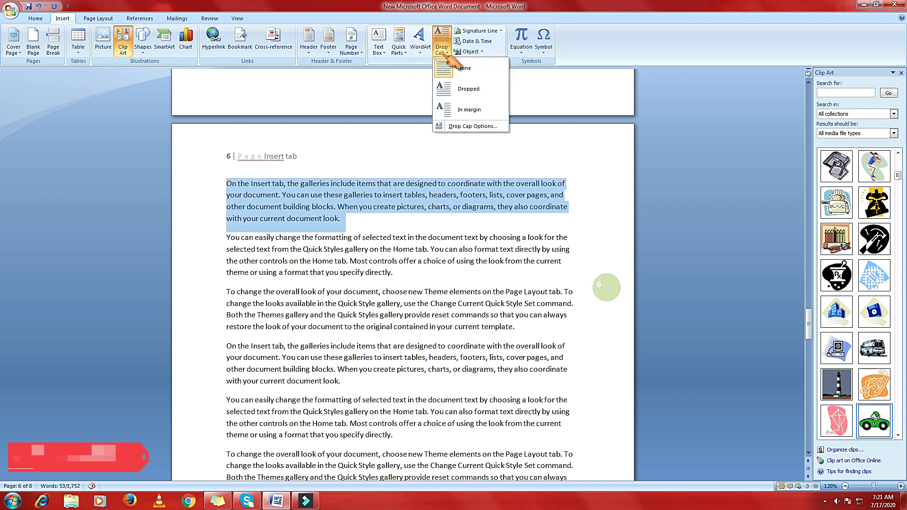
left_click(453, 95)
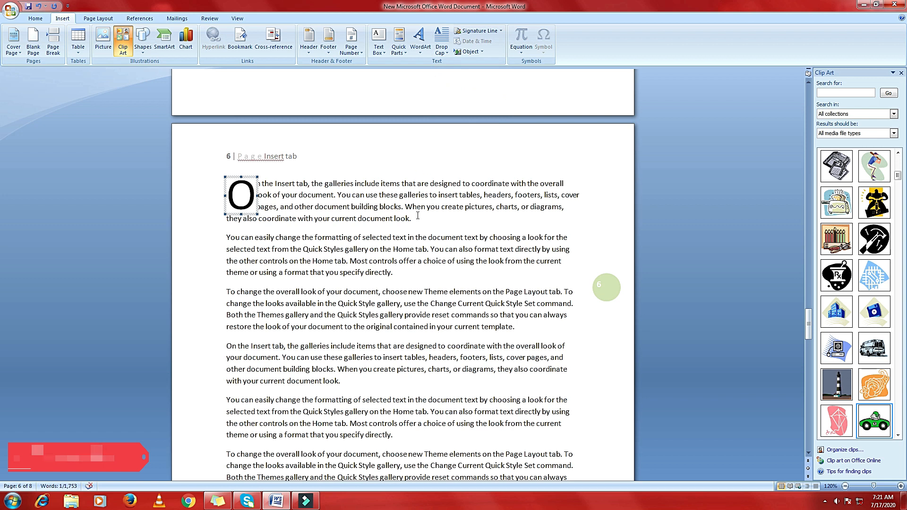
left_click(444, 216)
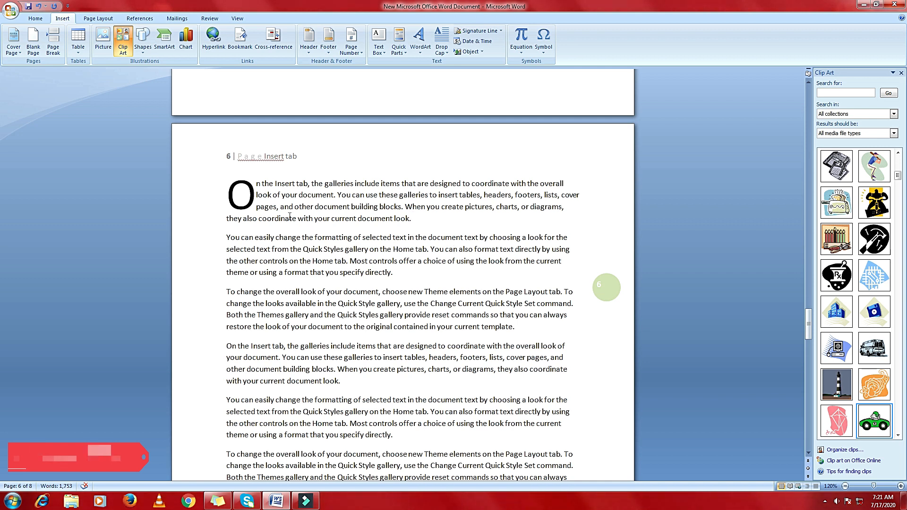
Change the drop cap of page 6's first paragraph to the In margin style.
left_click(443, 50)
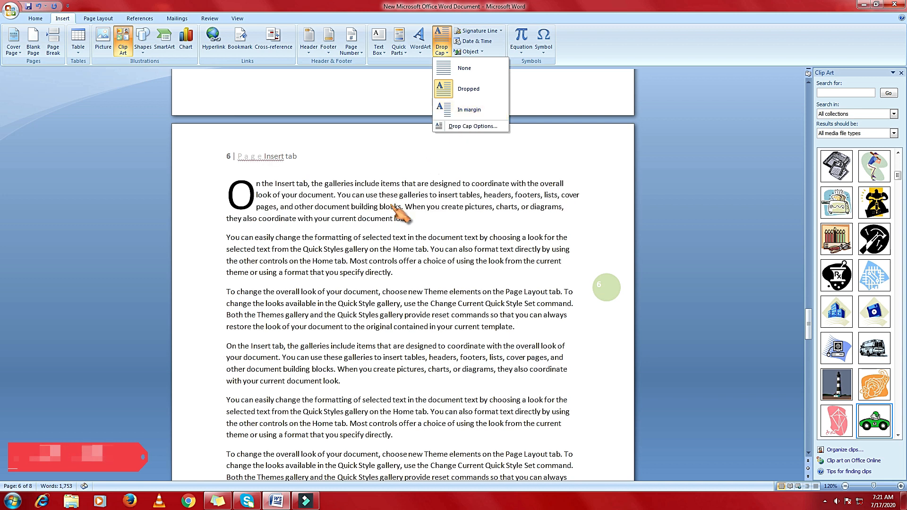
left_click(464, 110)
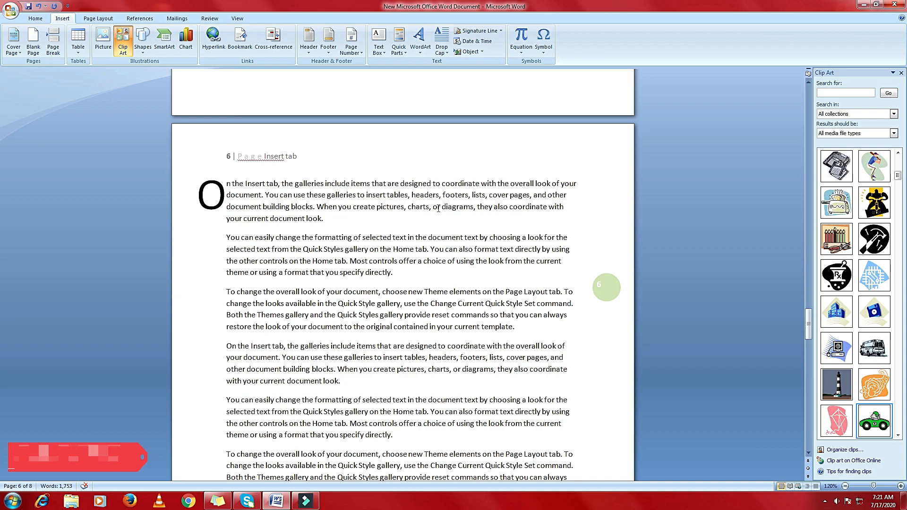
scroll(438, 208, "down", 2)
scroll(444, 198, "up", 4)
scroll(458, 165, "down", 9)
scroll(465, 161, "down", 15)
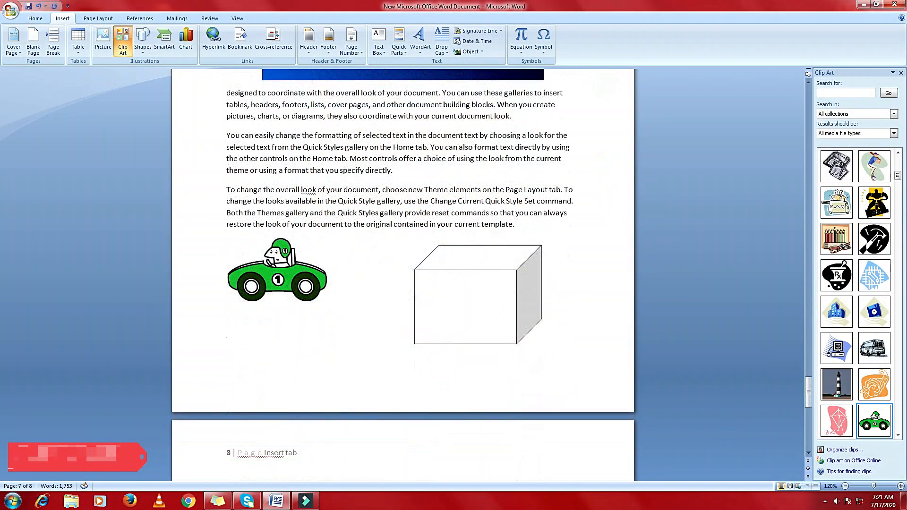
scroll(465, 195, "down", 6)
scroll(471, 199, "up", 12)
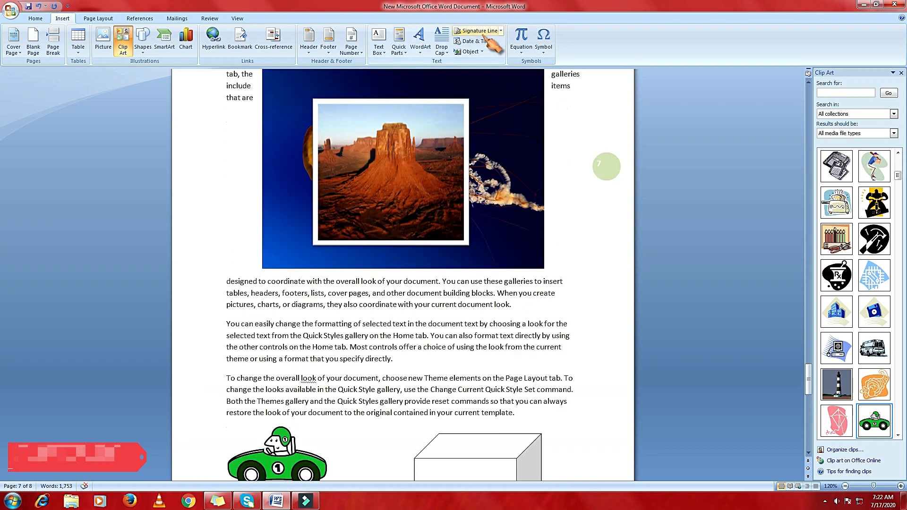
left_click(486, 42)
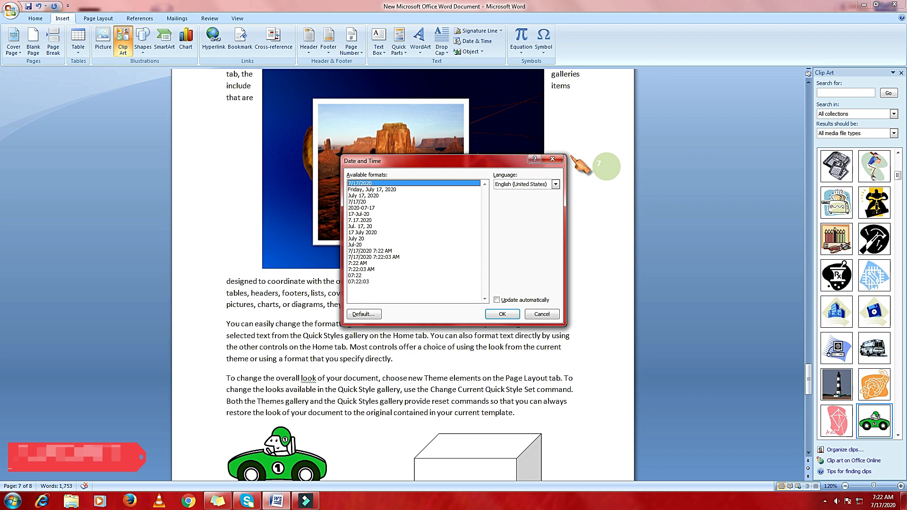
left_click(552, 159)
Insert the date in the format "Friday, July 17, 2020" at the end of the first paragraph on page 6.
scroll(375, 234, "up", 10)
scroll(375, 234, "up", 5)
left_click(345, 279)
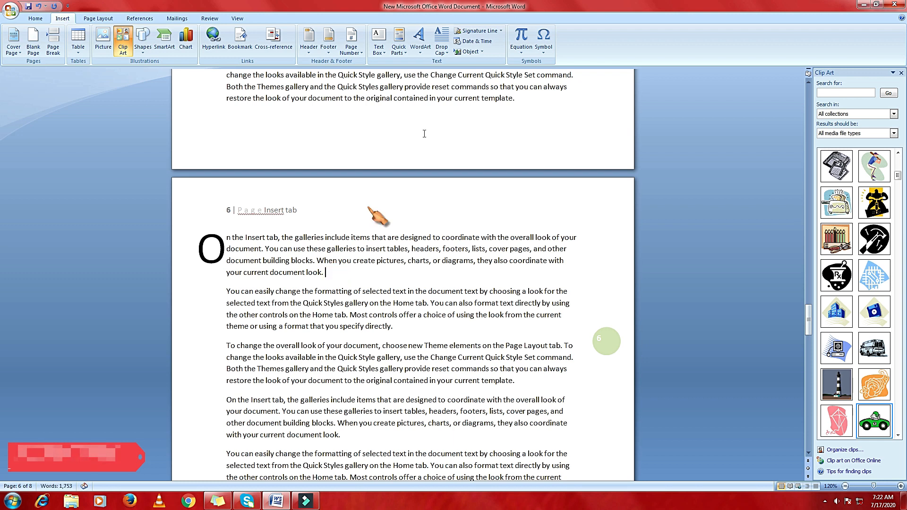
left_click(476, 42)
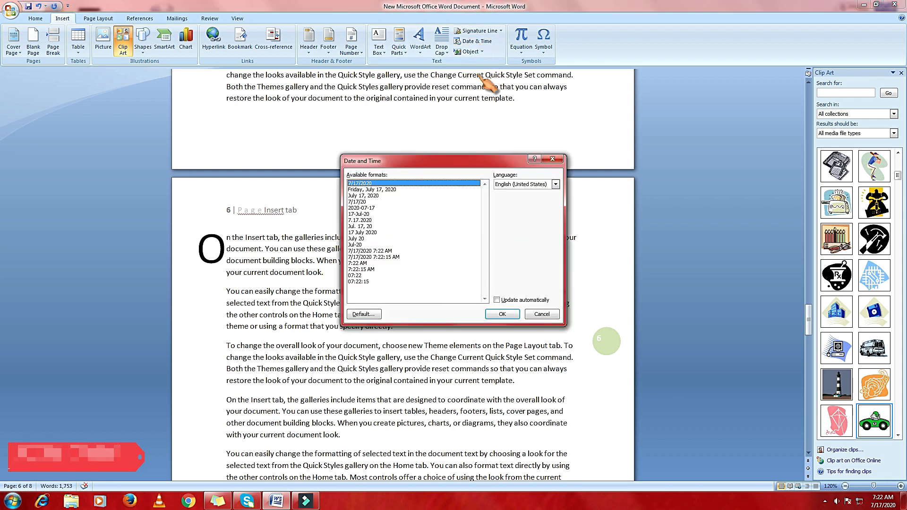
left_click(390, 190)
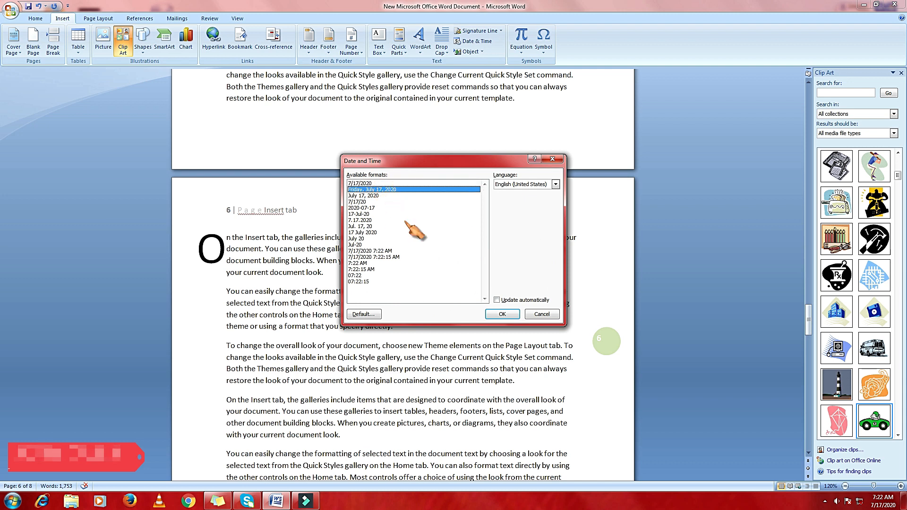
left_click(502, 315)
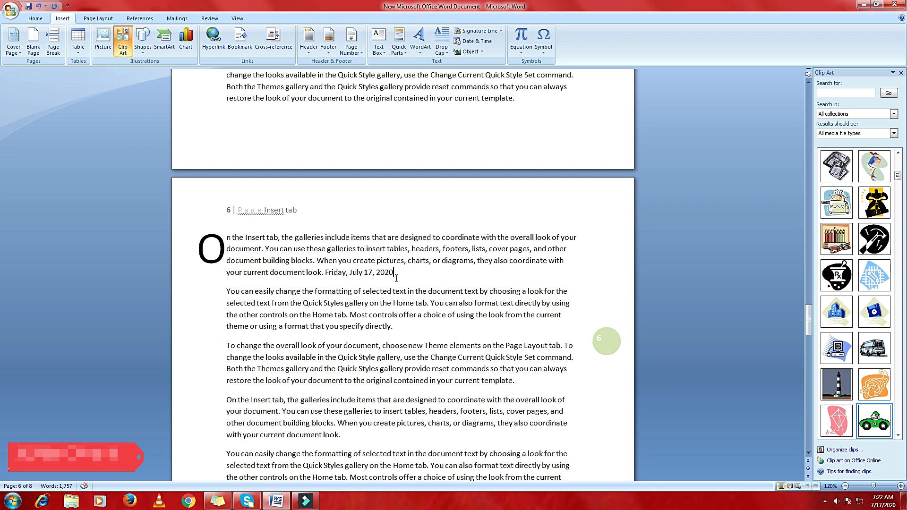
left_click(476, 42)
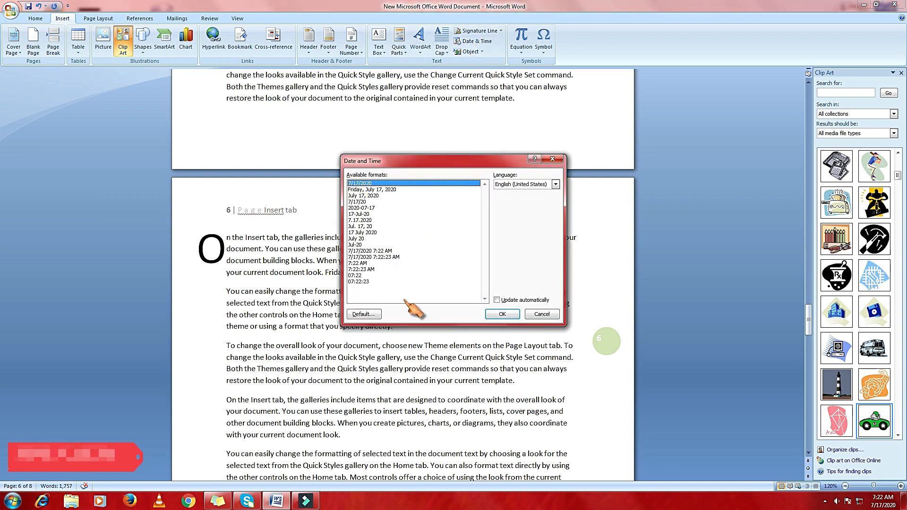
left_click(543, 315)
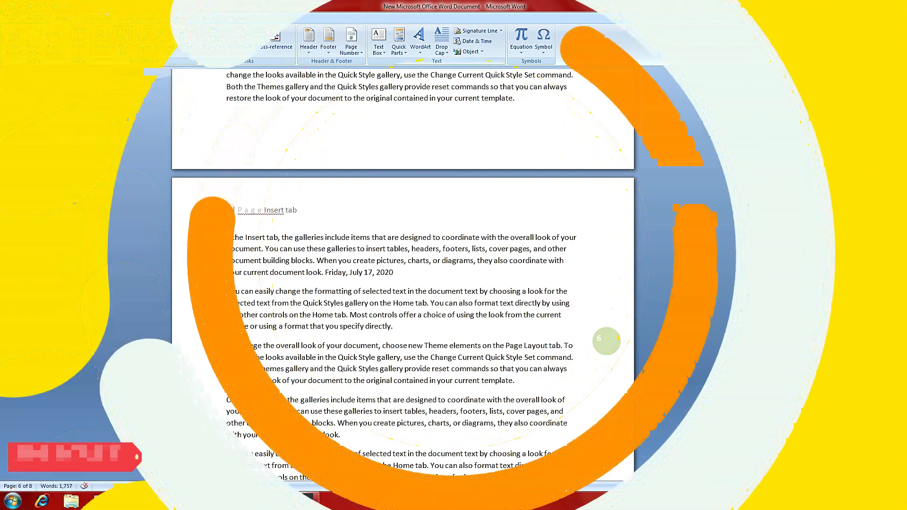
Insert a signature line after the date, entering the suggested signer's name and the title "manager".
left_click(477, 31)
left_click(485, 76)
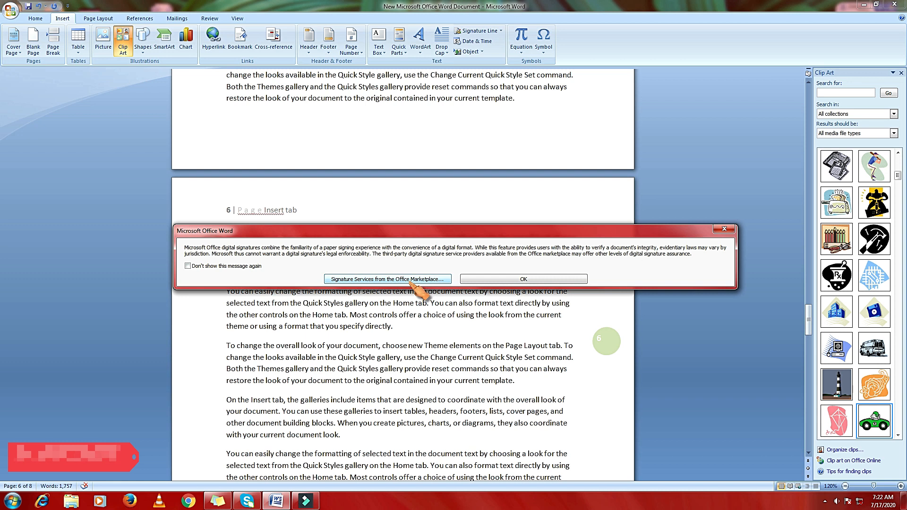
left_click(470, 280)
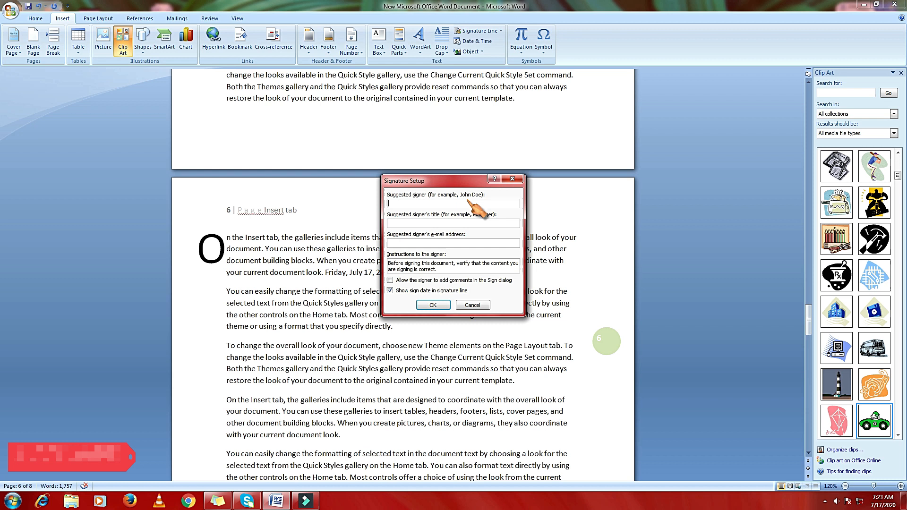
type("sourav")
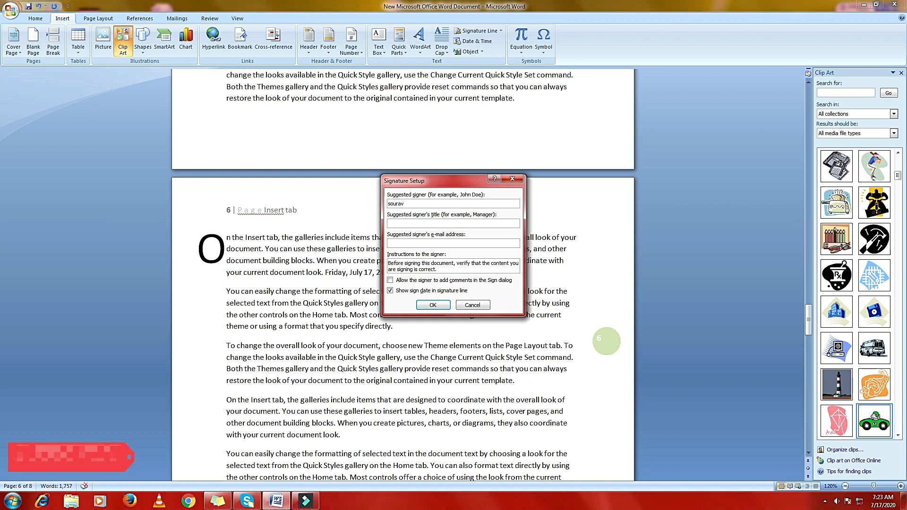
left_click(435, 224)
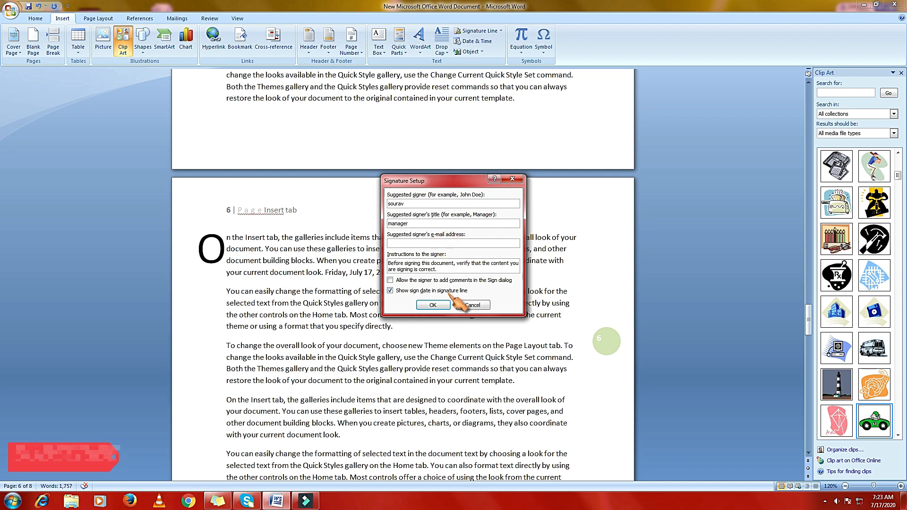
left_click(432, 305)
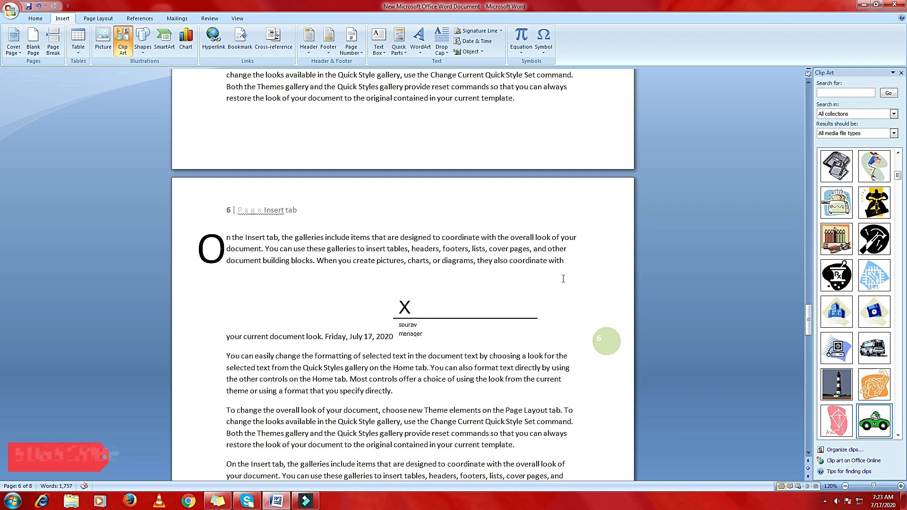
Move the signature line to the end of the fifth paragraph on page 6.
left_click(479, 323)
scroll(479, 312, "down", 4)
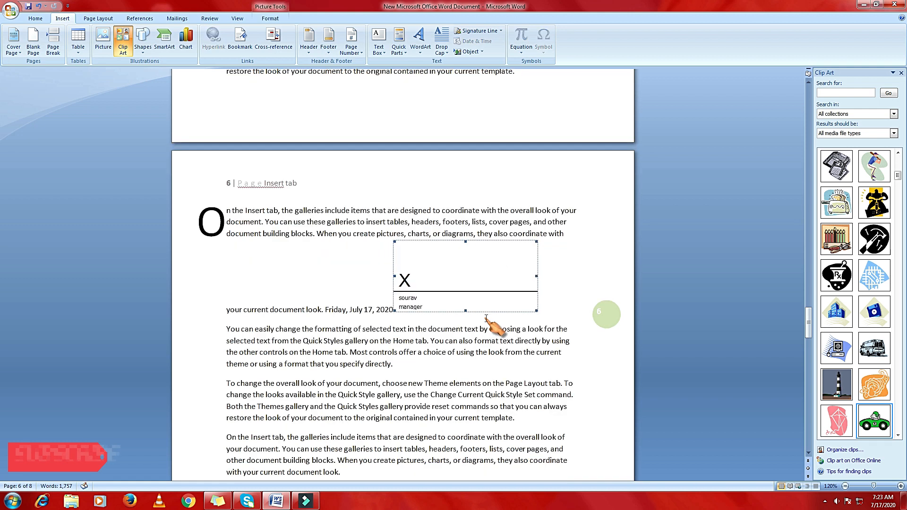
left_click_drag(473, 220, 499, 461)
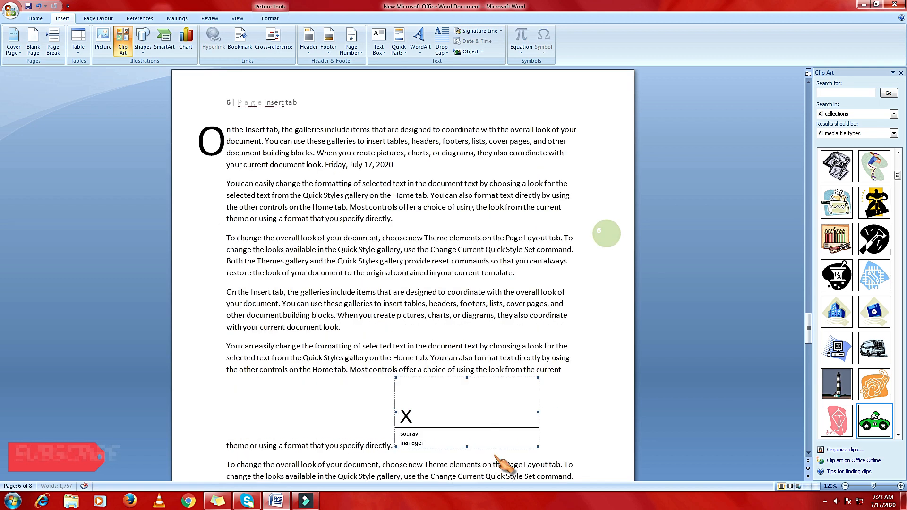
Try to move the signature line further down from the end of page 6's fifth paragraph.
scroll(473, 246, "down", 7)
mouse_move(463, 232)
left_mouse_down()
mouse_move(496, 485)
mouse_move(497, 453)
left_mouse_up()
scroll(508, 401, "down", 5)
left_click(453, 282)
left_click(382, 337)
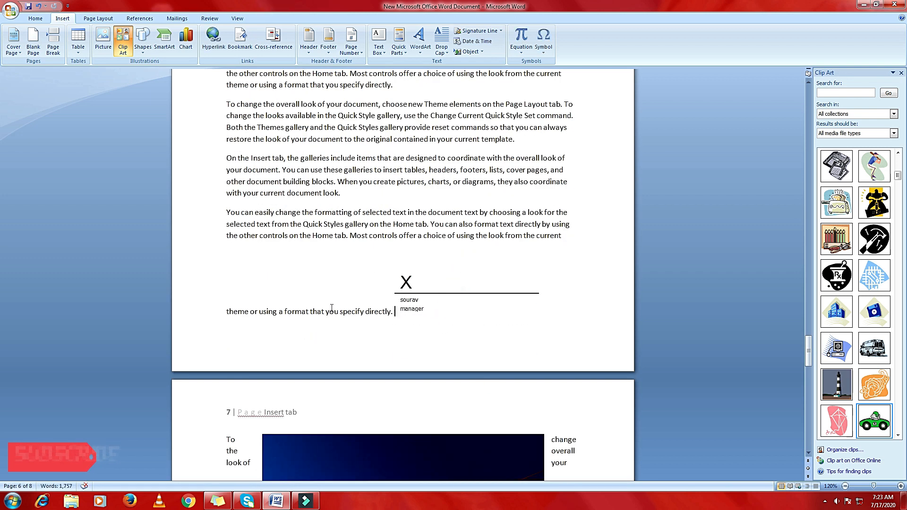
left_click(265, 308)
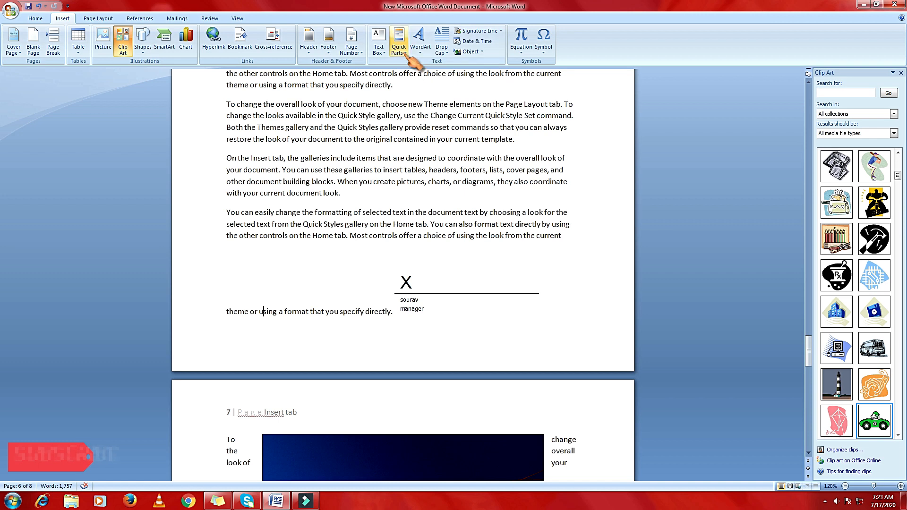
left_click(379, 41)
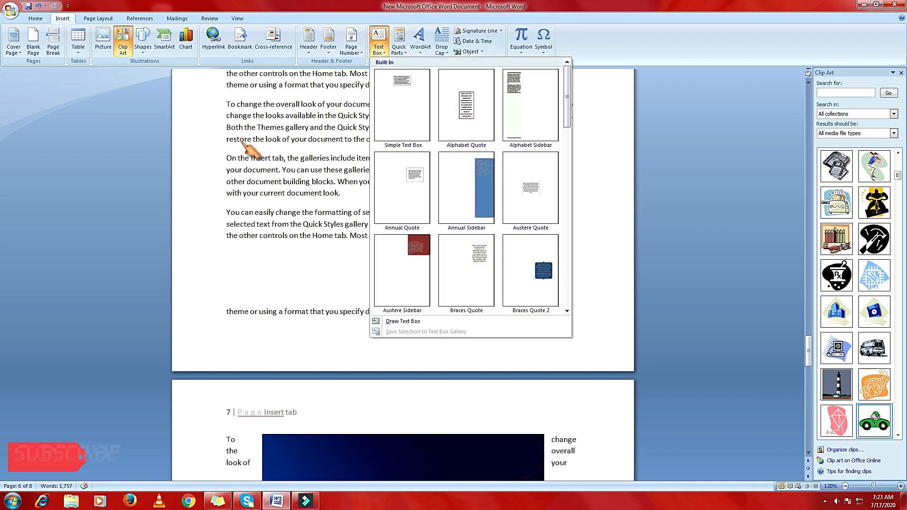
left_click(46, 177)
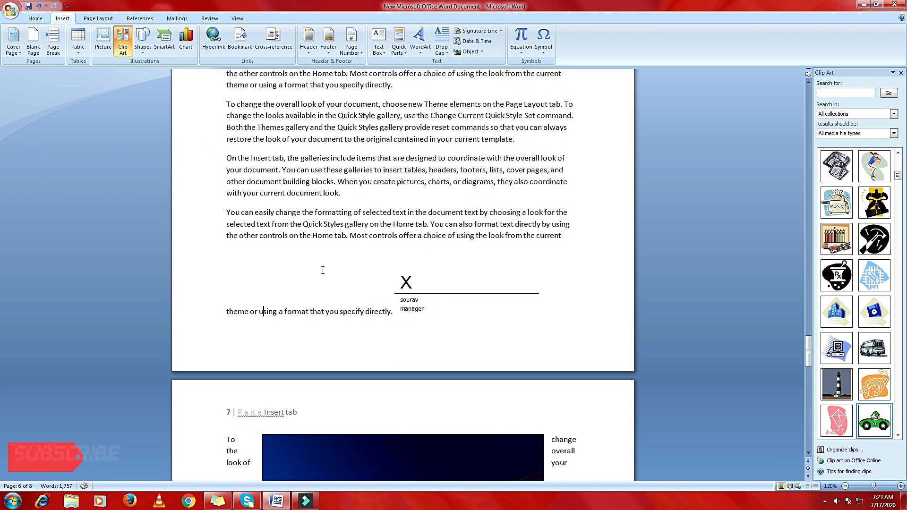
Position the signature line in the bottom right of page 6 with text wrapping around it.
left_click(454, 285)
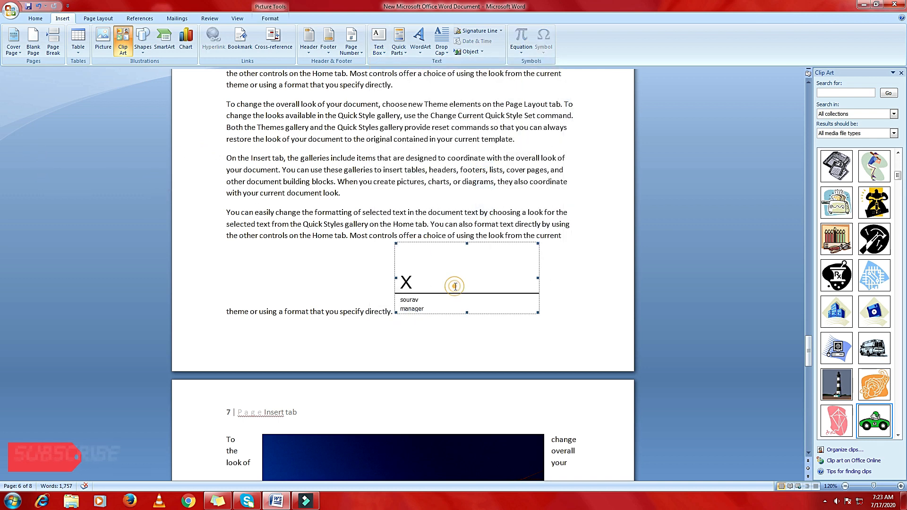
left_click(271, 17)
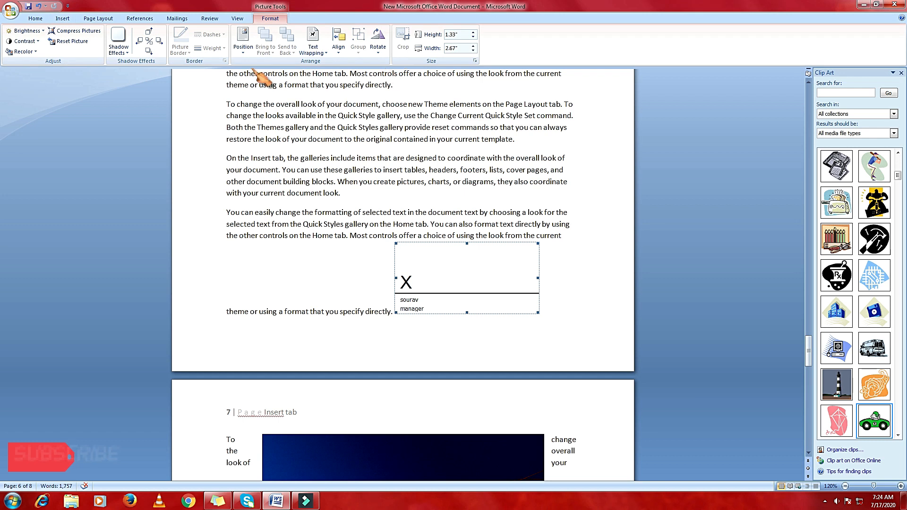
left_click(244, 41)
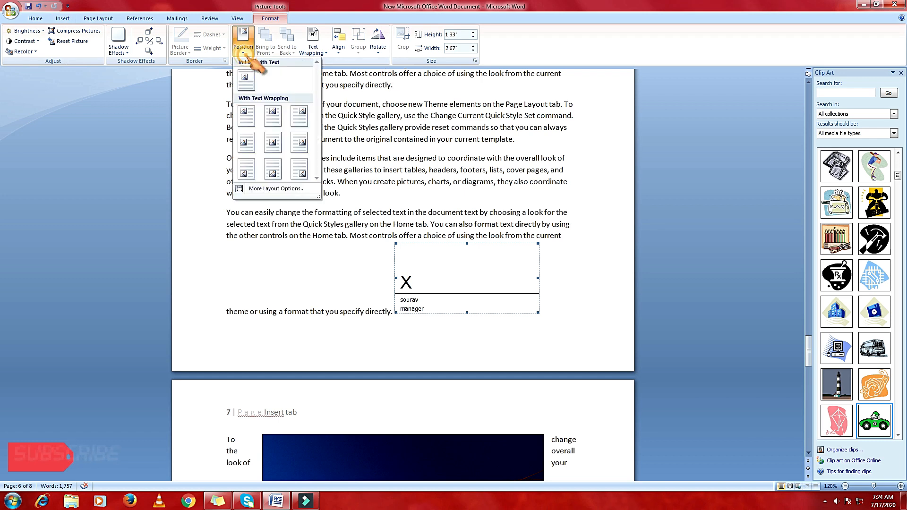
left_click(302, 172)
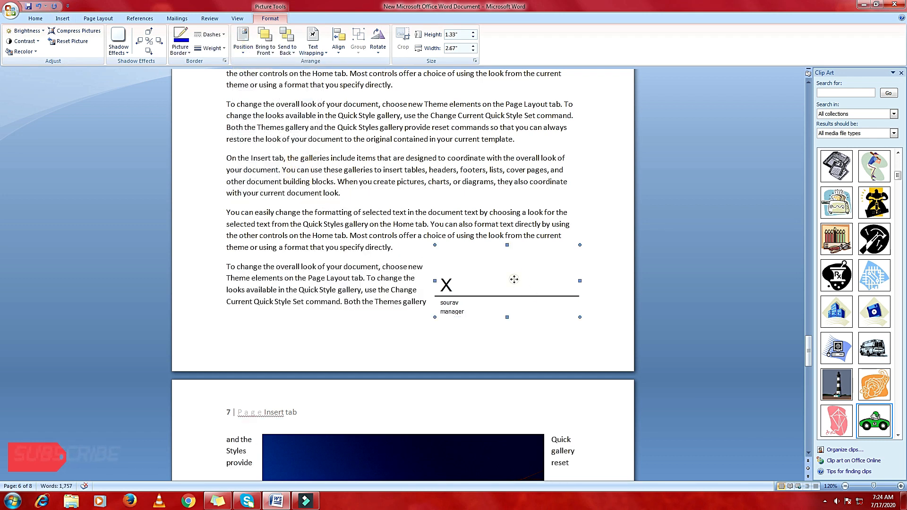
left_click(619, 305)
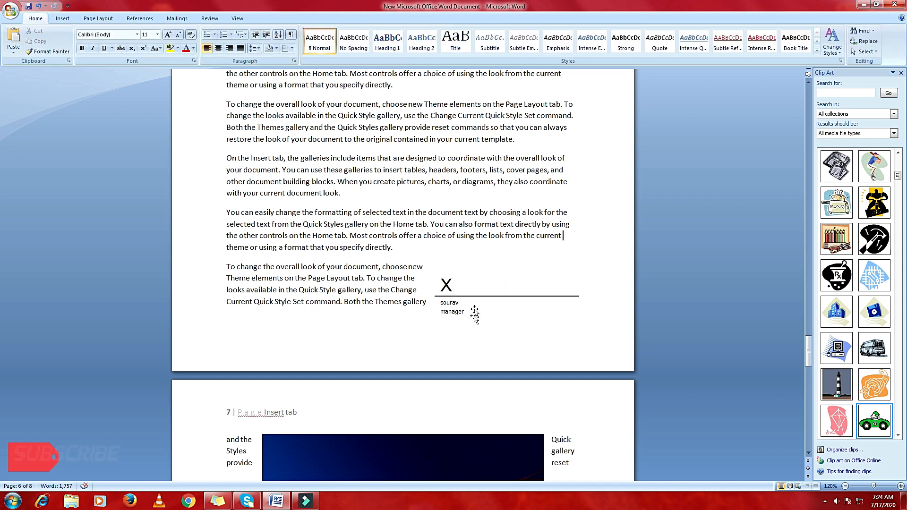
Look through the gallery of built-in equations, from Area of Circle to Trig Identity 2.
left_click(62, 18)
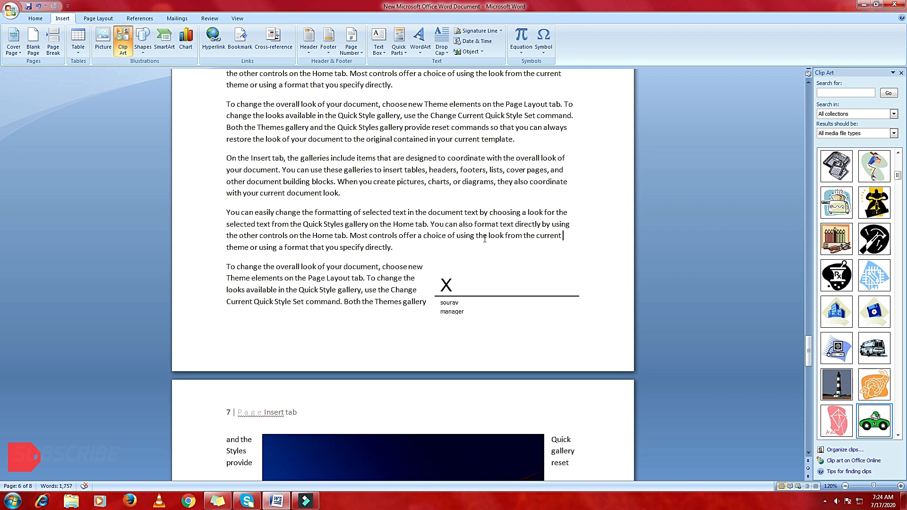
left_click(522, 49)
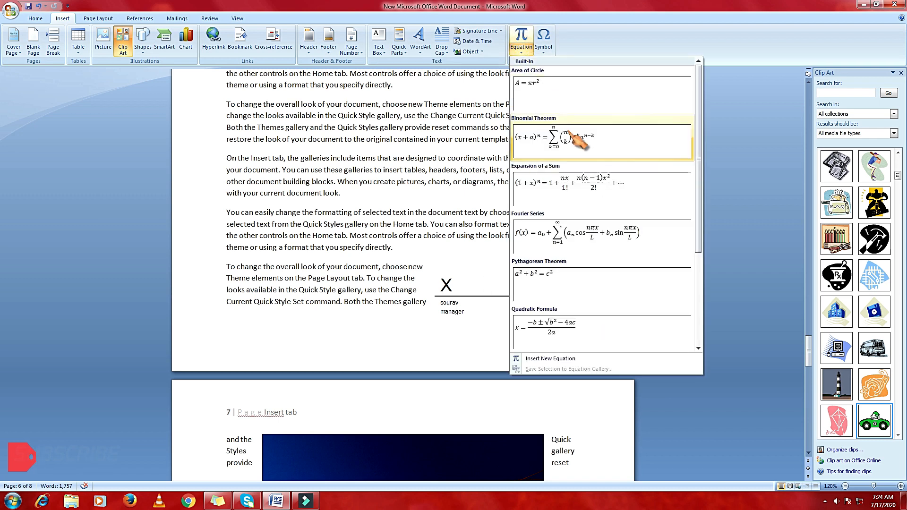
scroll(595, 228, "down", 3)
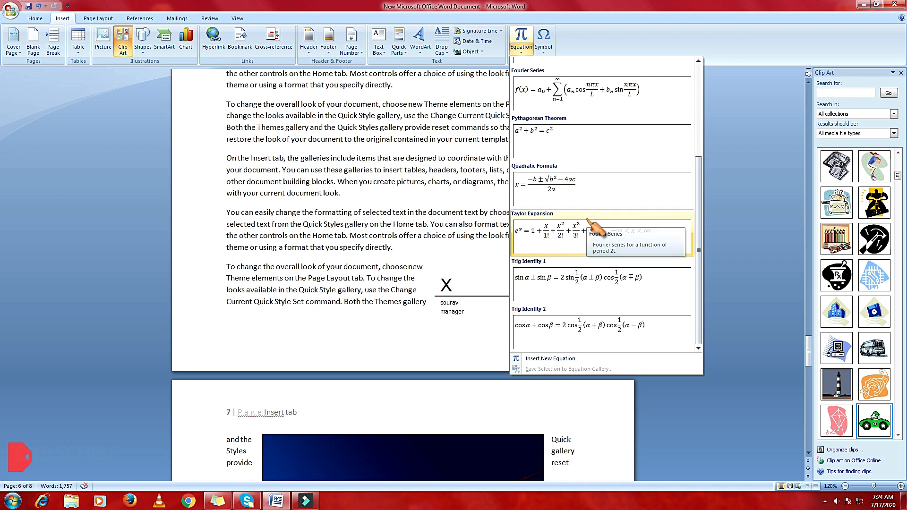
scroll(586, 203, "up", 3)
scroll(582, 128, "down", 3)
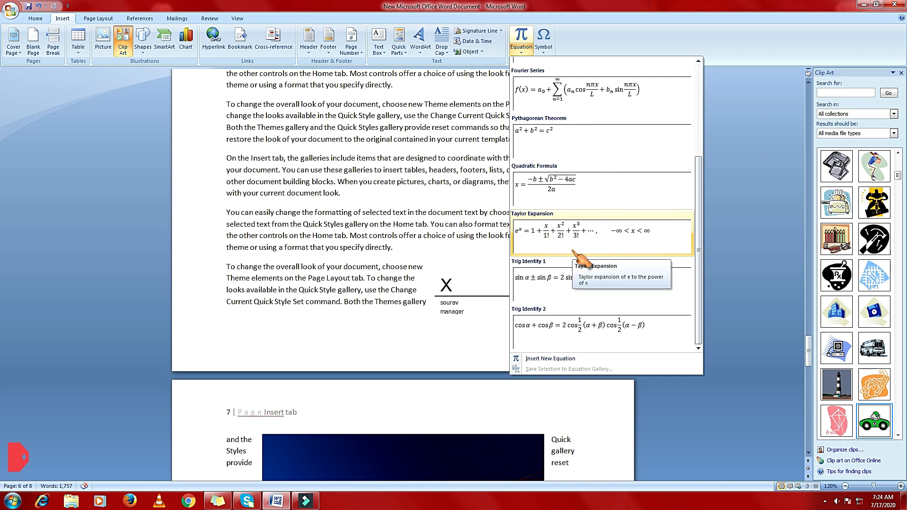
scroll(575, 252, "up", 3)
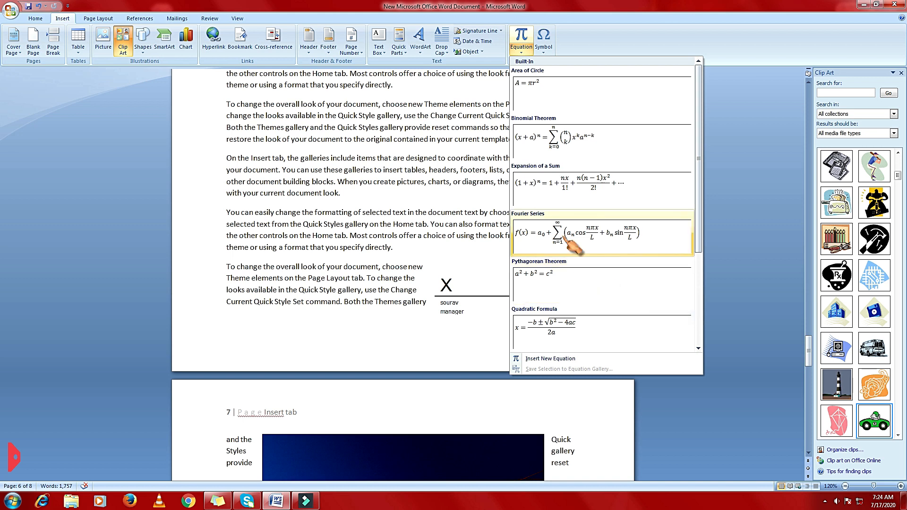
Browse the full symbol set in the Agency FB and Andalus fonts, and close it without inserting anything.
left_click(544, 47)
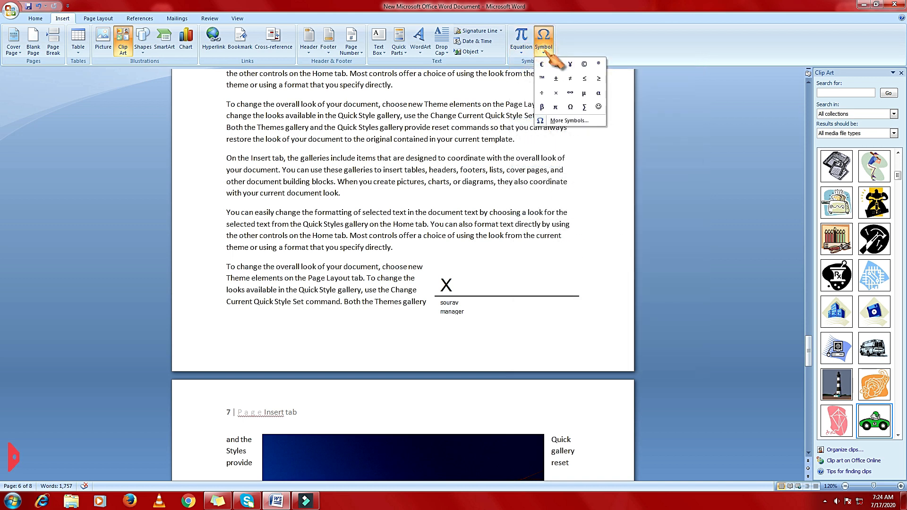
left_click(565, 121)
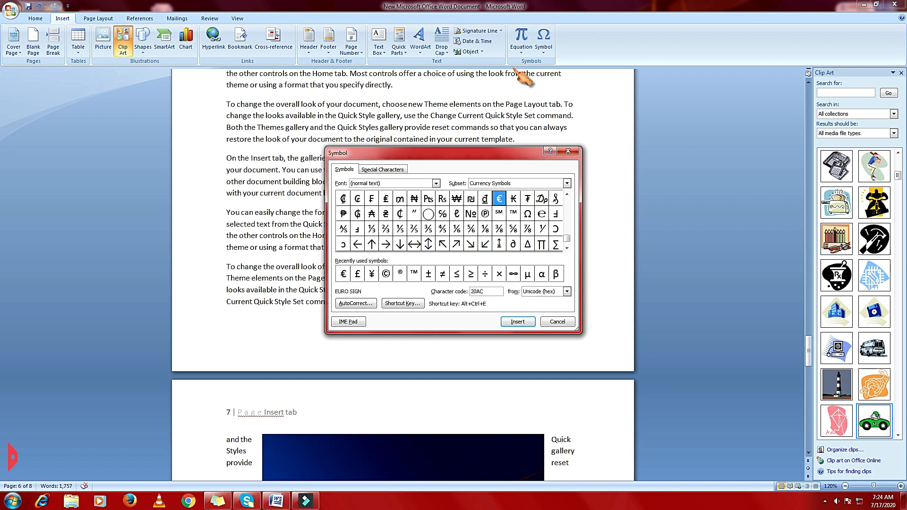
left_click(521, 49)
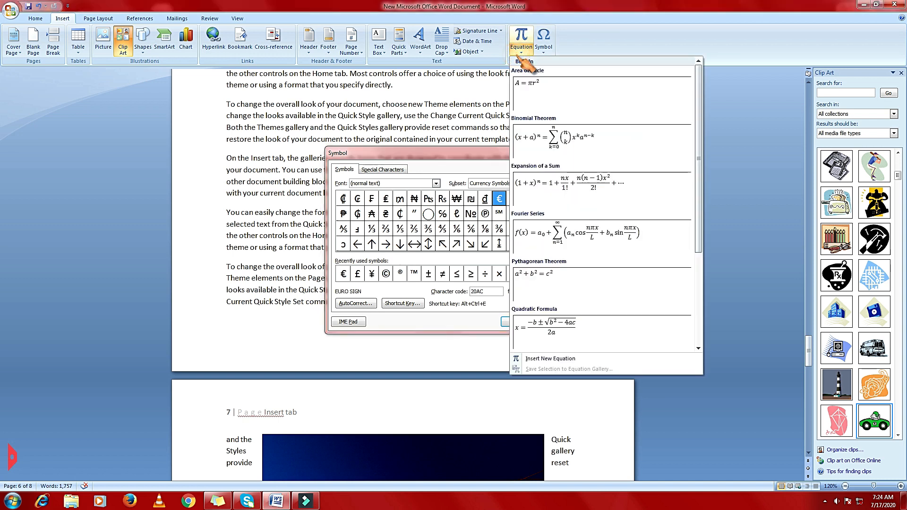
left_click(545, 46)
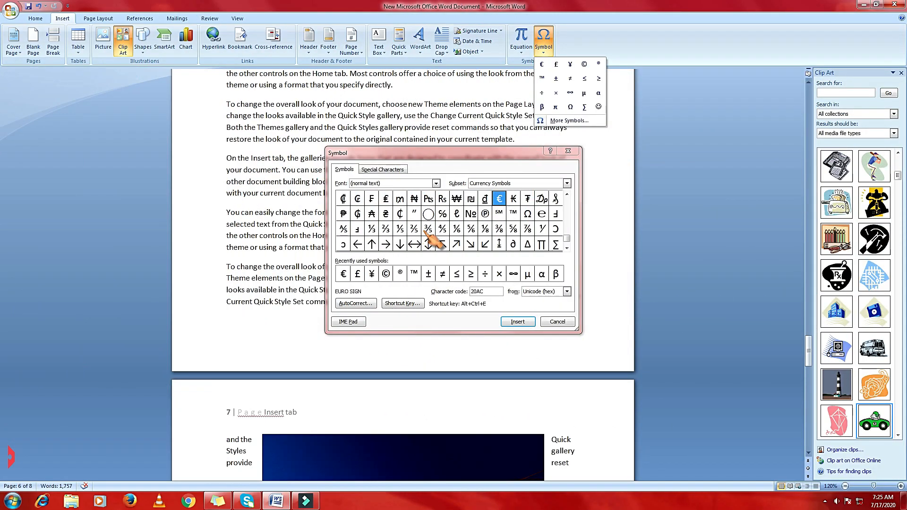
left_click(435, 183)
left_click(378, 198)
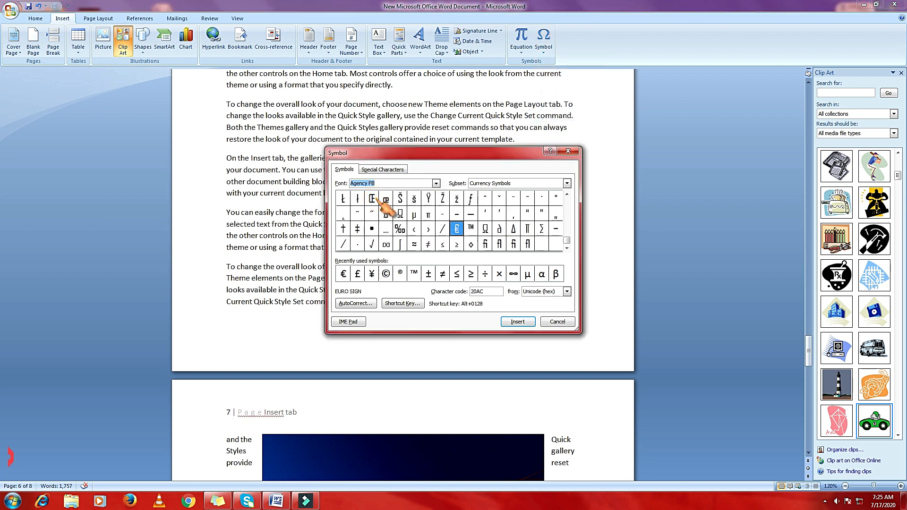
left_click(436, 183)
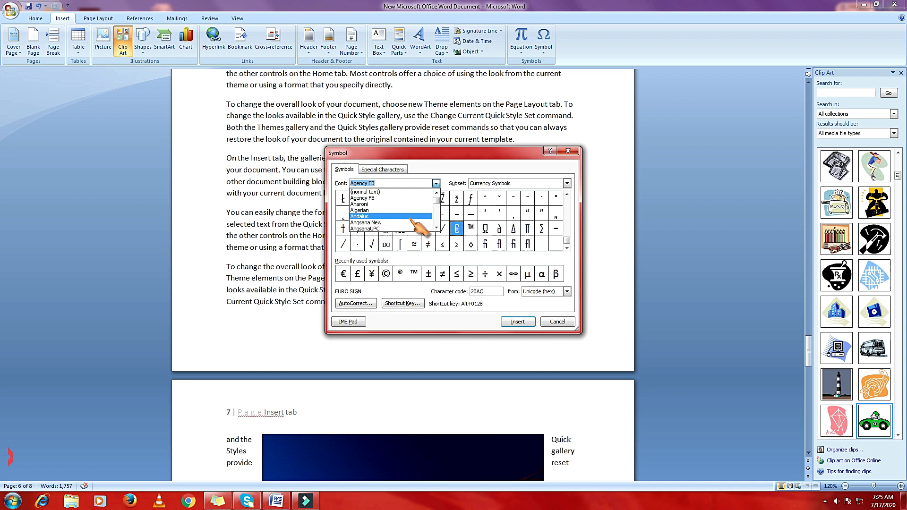
left_click(408, 218)
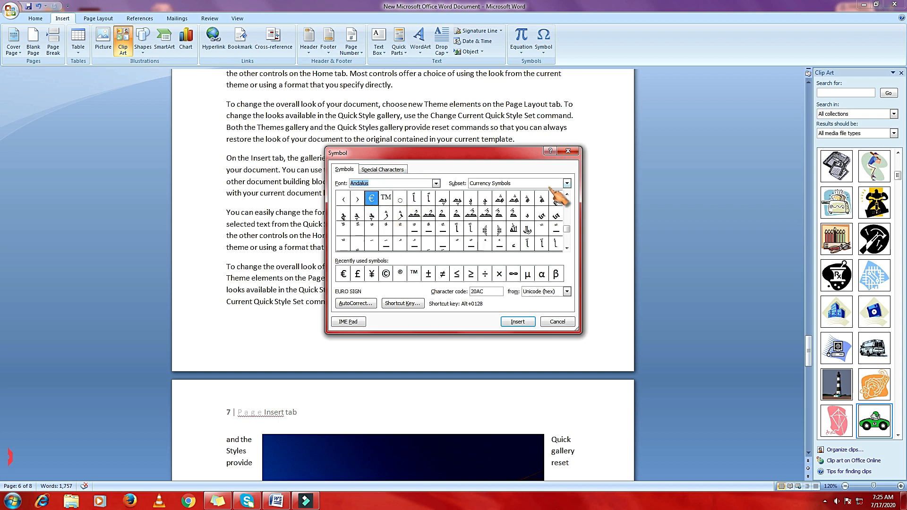
left_click(570, 152)
Insert the built-in Area of Circle equation below the Assessment-YouTube.docx link on page 8.
scroll(606, 166, "down", 15)
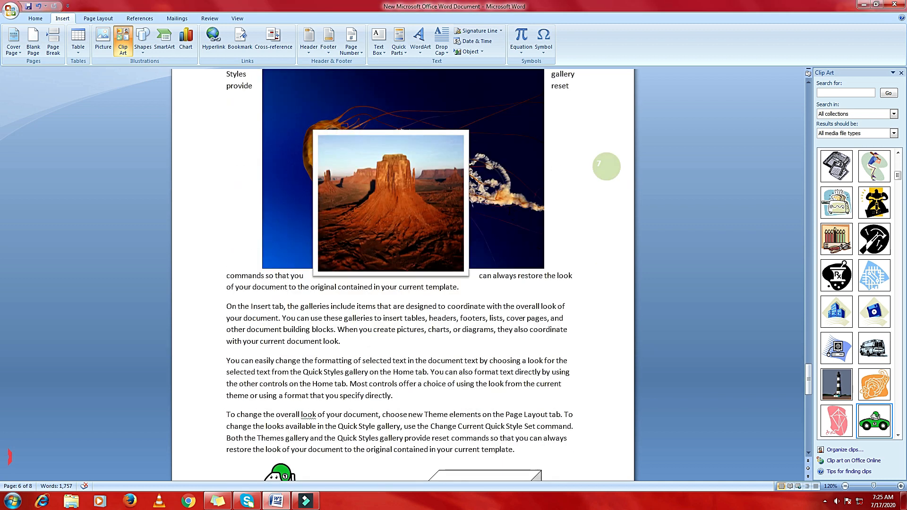
left_click(331, 330)
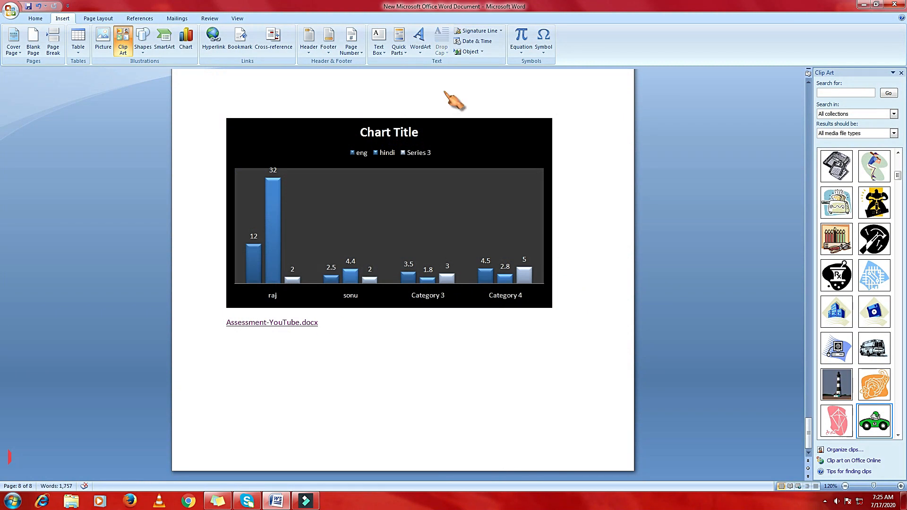
left_click(522, 38)
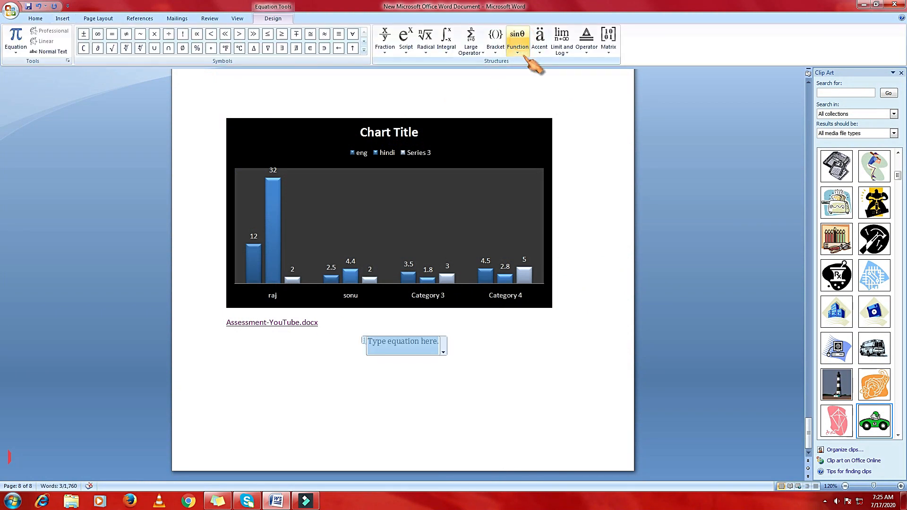
key("ctrl+z")
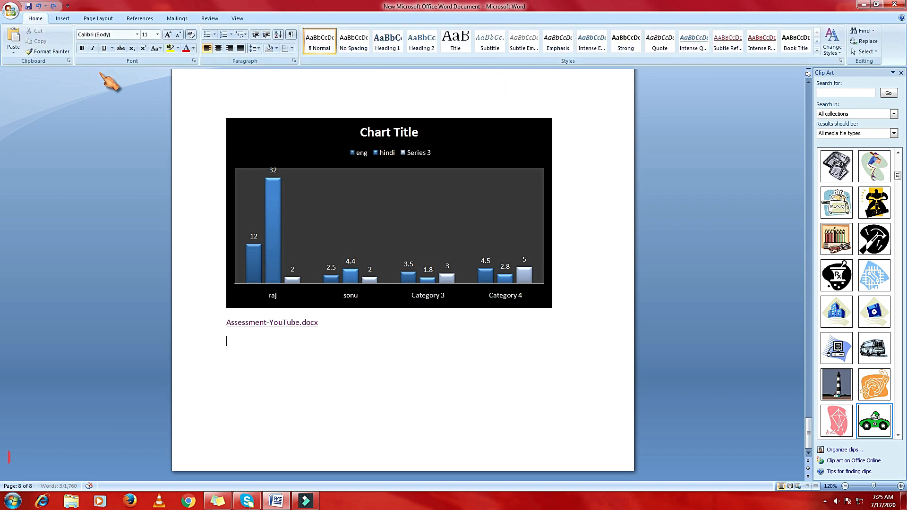
left_click(62, 18)
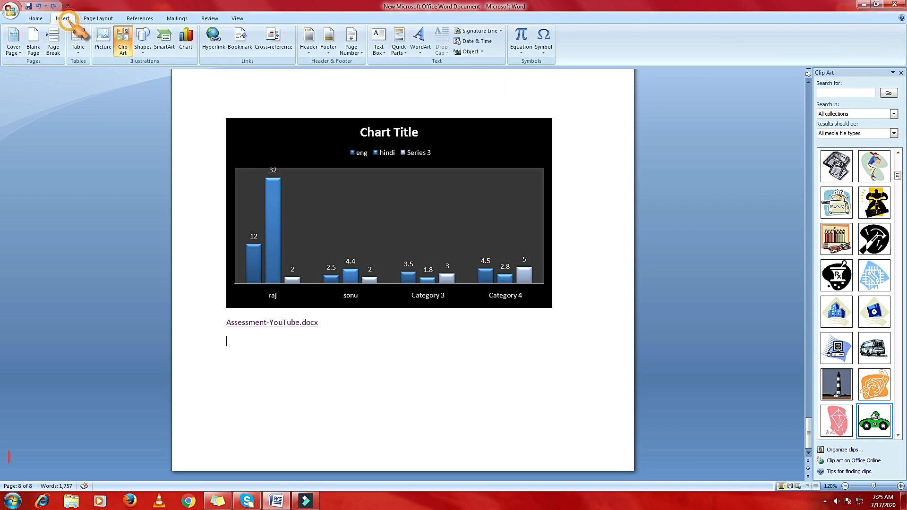
left_click(530, 51)
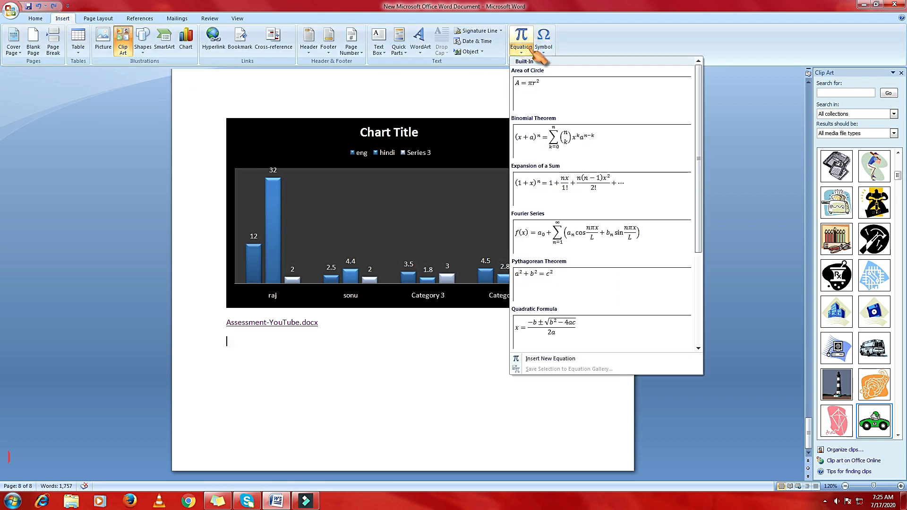
left_click(542, 99)
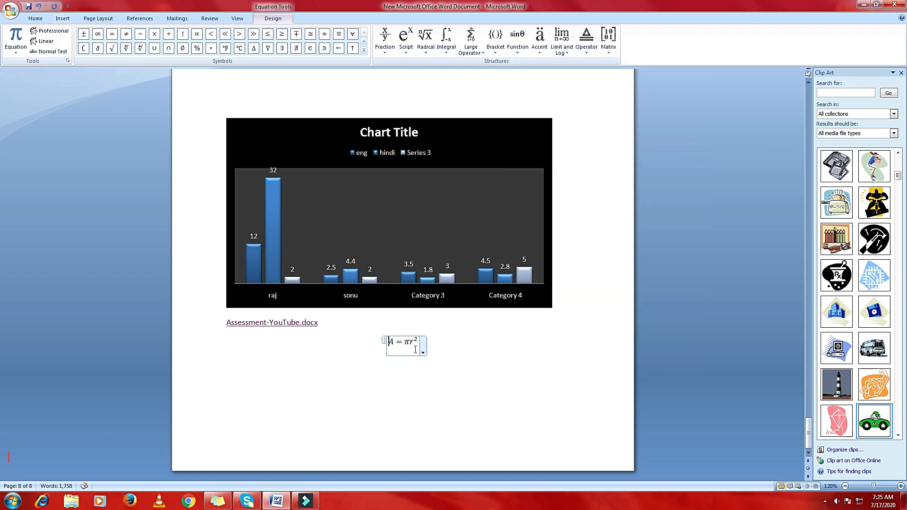
left_click(447, 358)
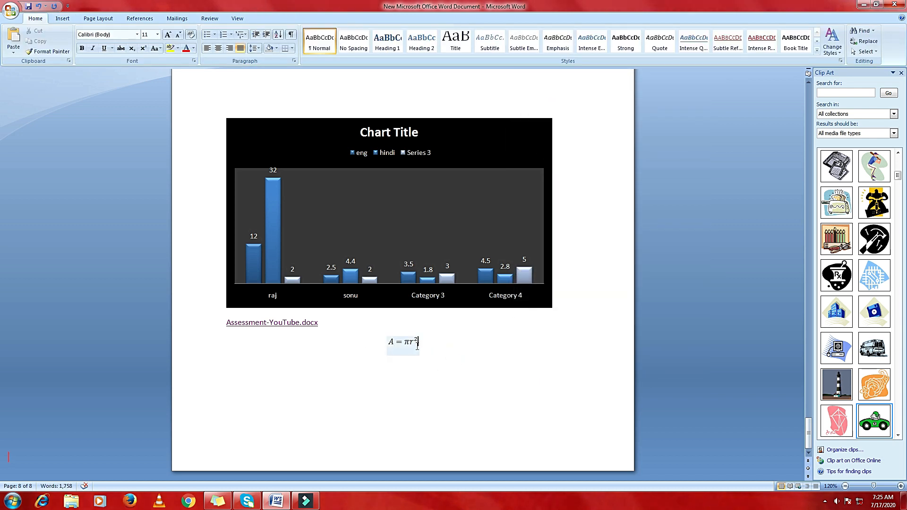